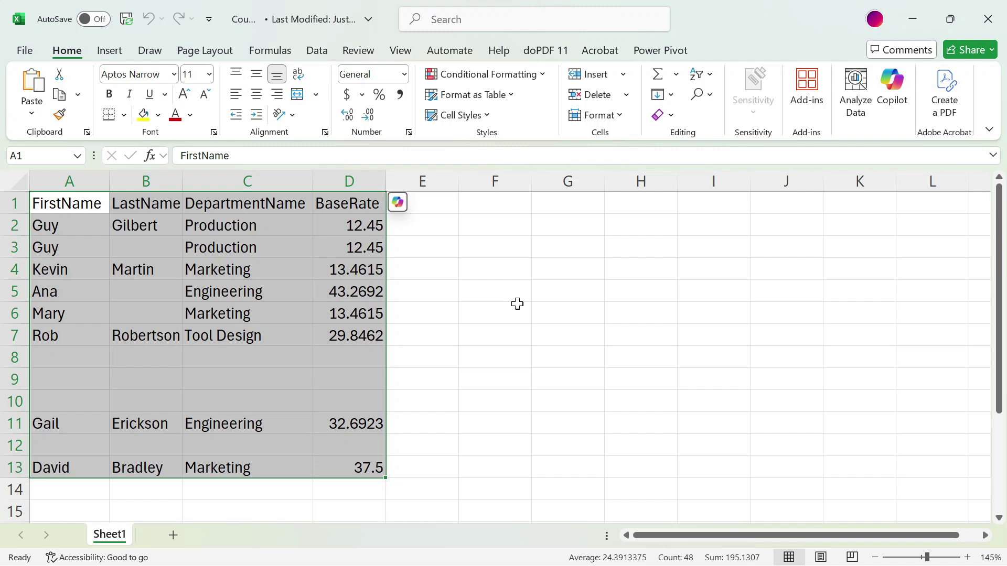
Step: Review the FirstName entries in A2:A13 and the whole employee data range A1:D13
left_click(503, 276)
left_click_drag(83, 229, 90, 461)
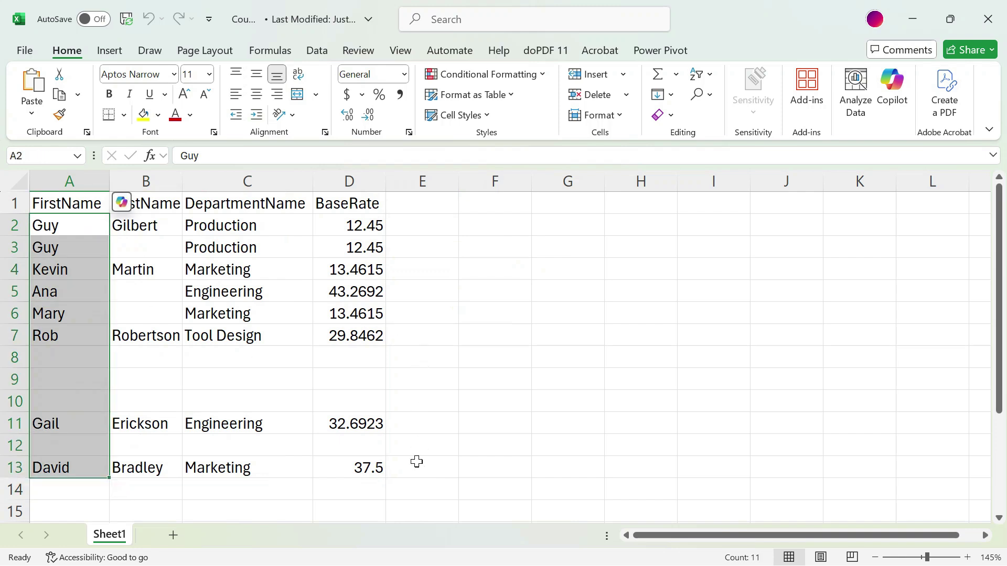
left_click(485, 294)
left_click_drag(69, 202, 375, 470)
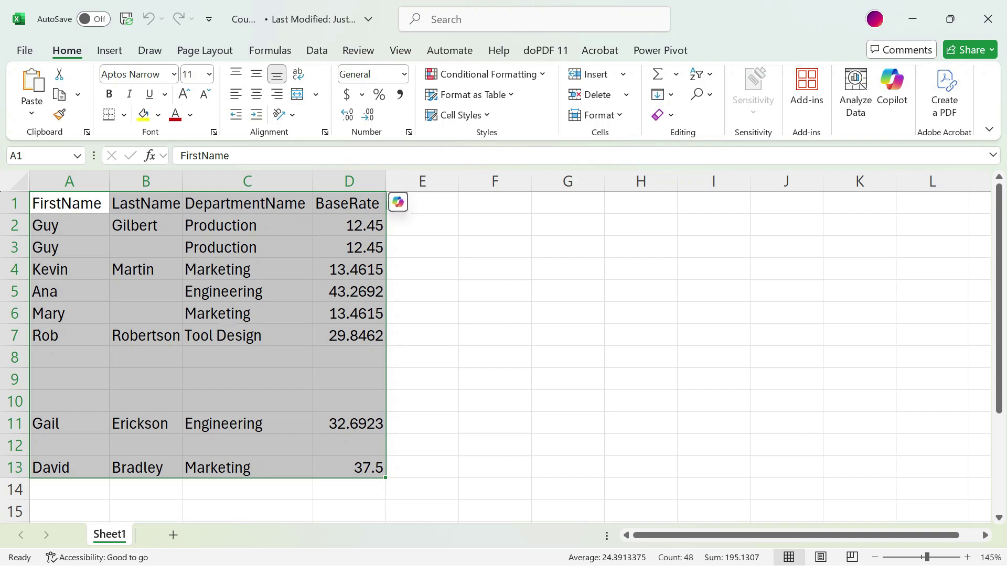
Step: Inspect the empty-looking FirstName cells in rows 8 to 10 and the formula held in A8, leaving it unmodified
left_click(75, 357)
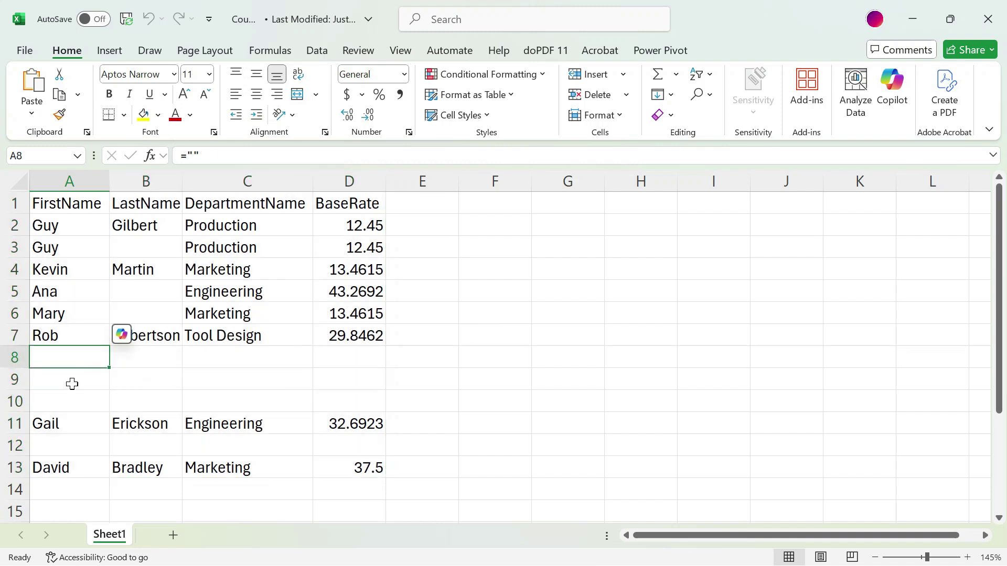
left_click(70, 406)
left_click(78, 356)
left_click(198, 153)
double_click(198, 153)
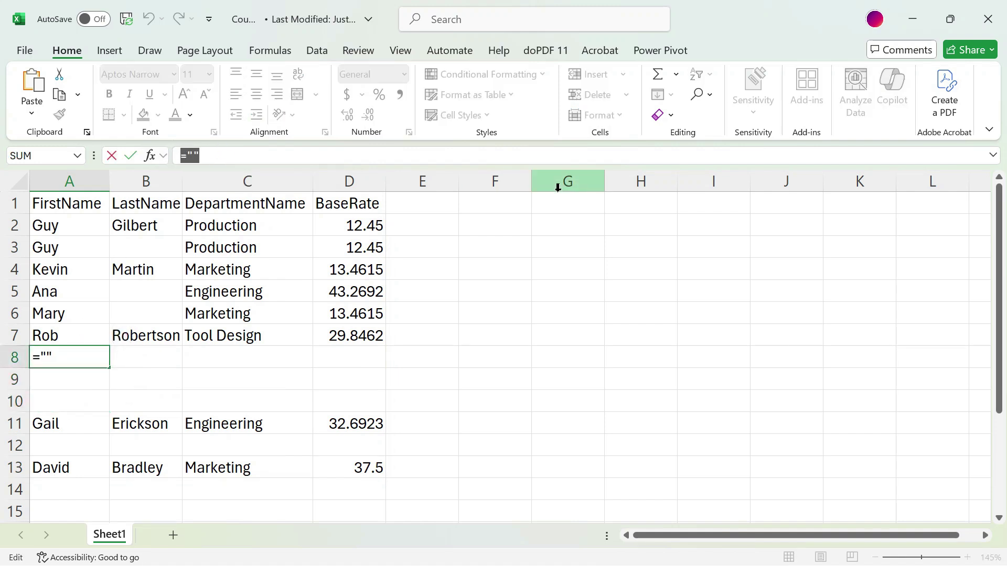
left_click(214, 362)
key("Escape")
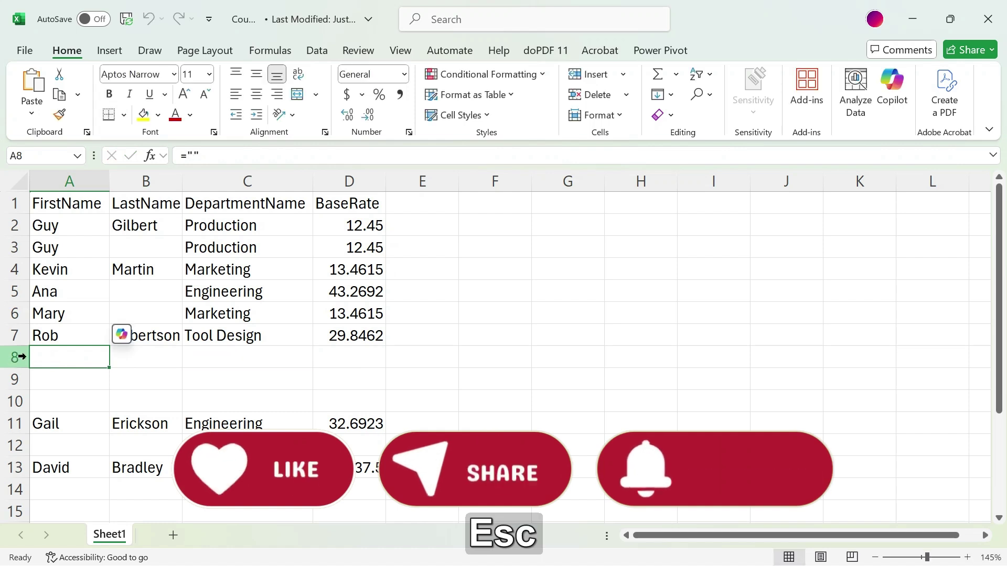
Step: Check the contents of the seemingly blank cells across columns A to D in rows 8 and 9
left_click_drag(21, 356, 16, 401)
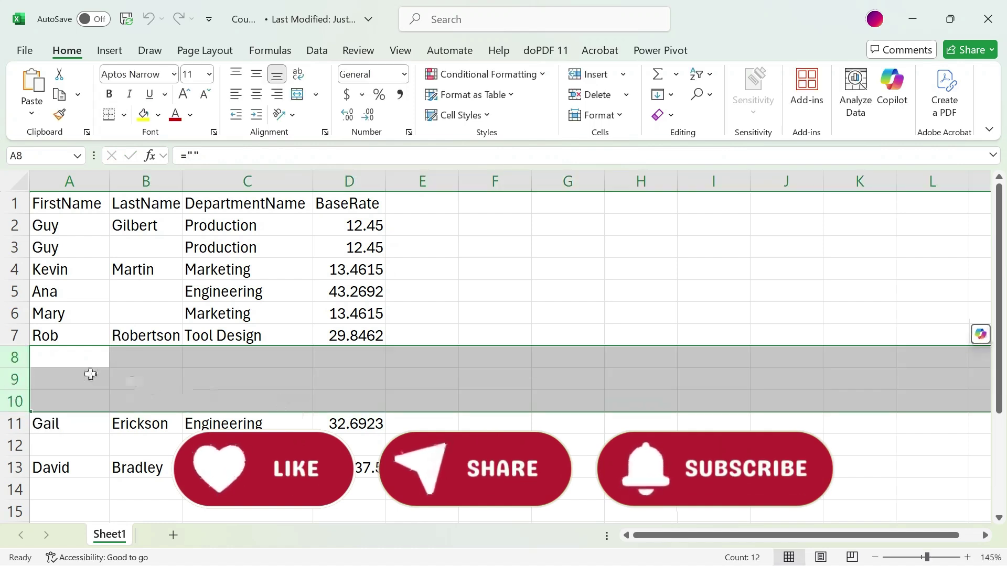
left_click(86, 356)
left_click(152, 358)
left_click(234, 362)
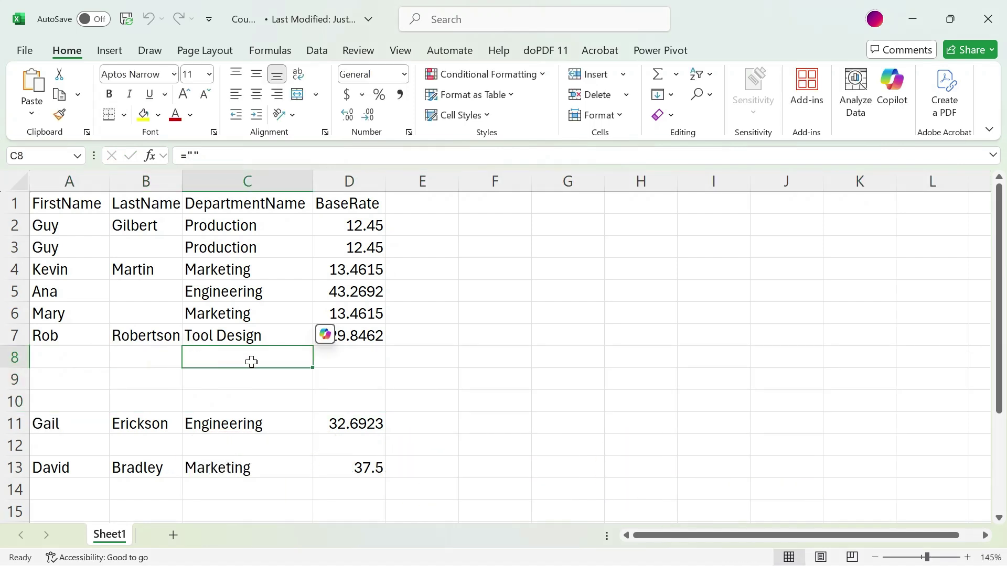
left_click(343, 364)
left_click(348, 383)
left_click(258, 382)
left_click(162, 382)
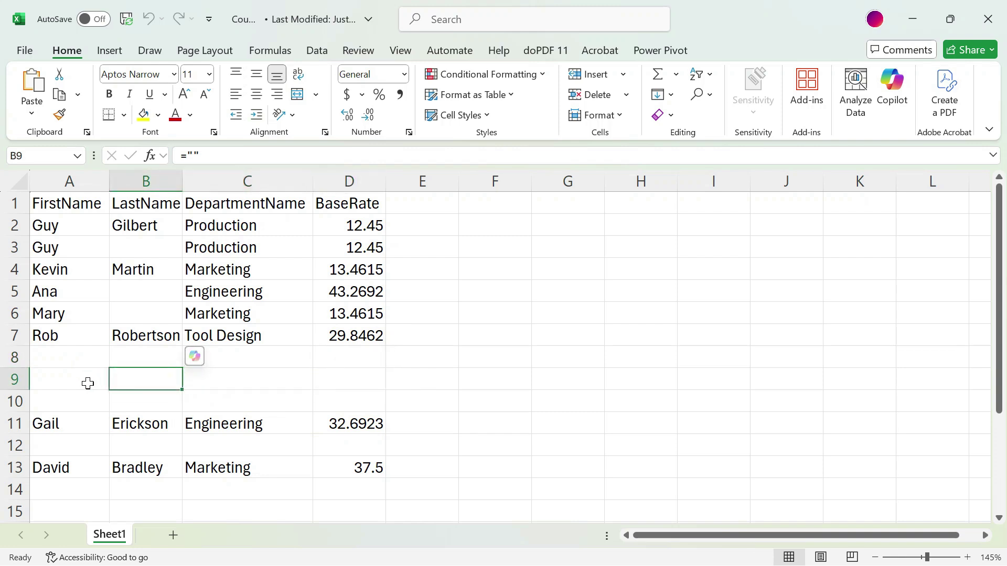
left_click(88, 384)
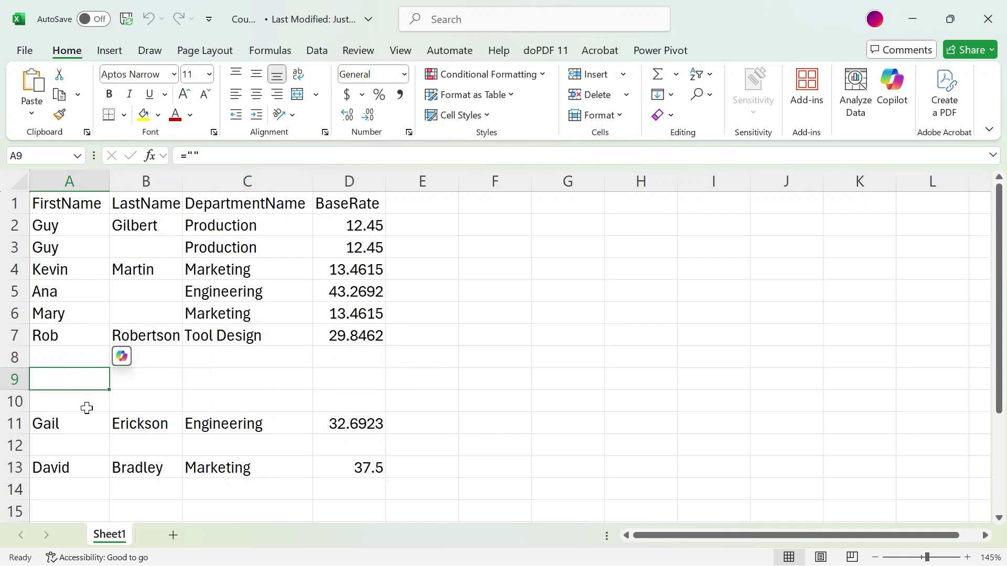
Step: Check the contents of each cell from A12 to D12
left_click(33, 445)
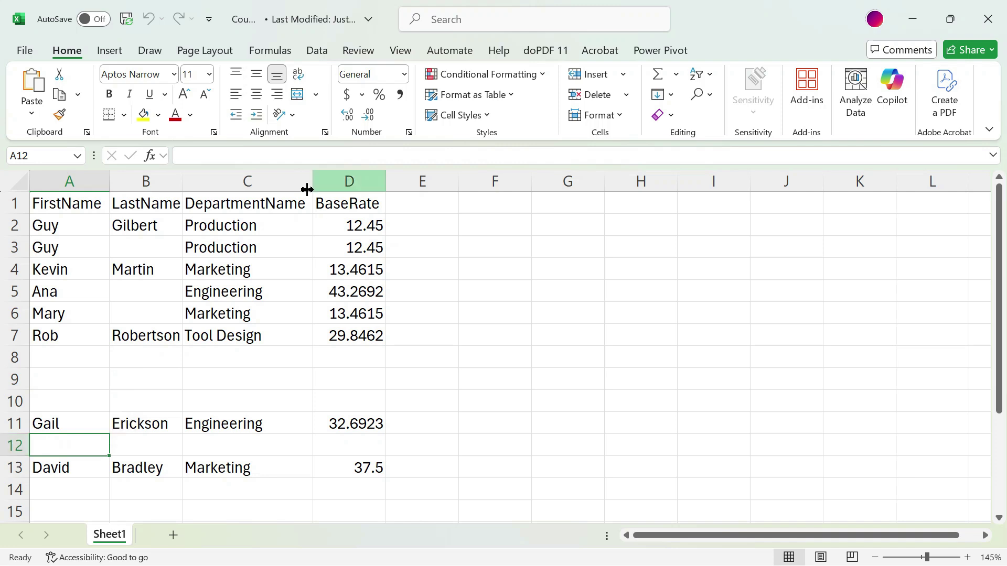
left_click(157, 445)
left_click(247, 447)
left_click(345, 448)
left_click(247, 446)
left_click(153, 447)
left_click(63, 443)
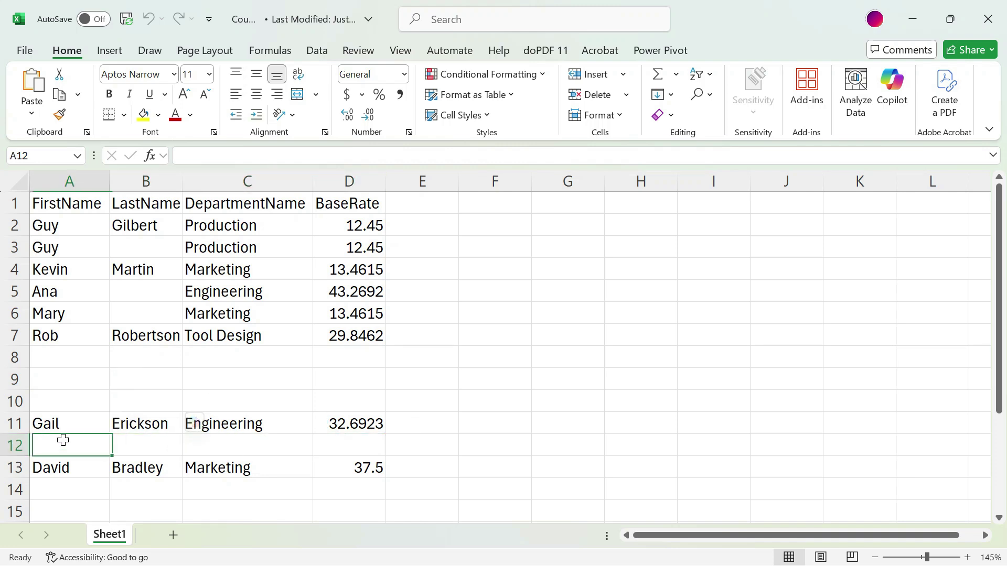
left_click(437, 336)
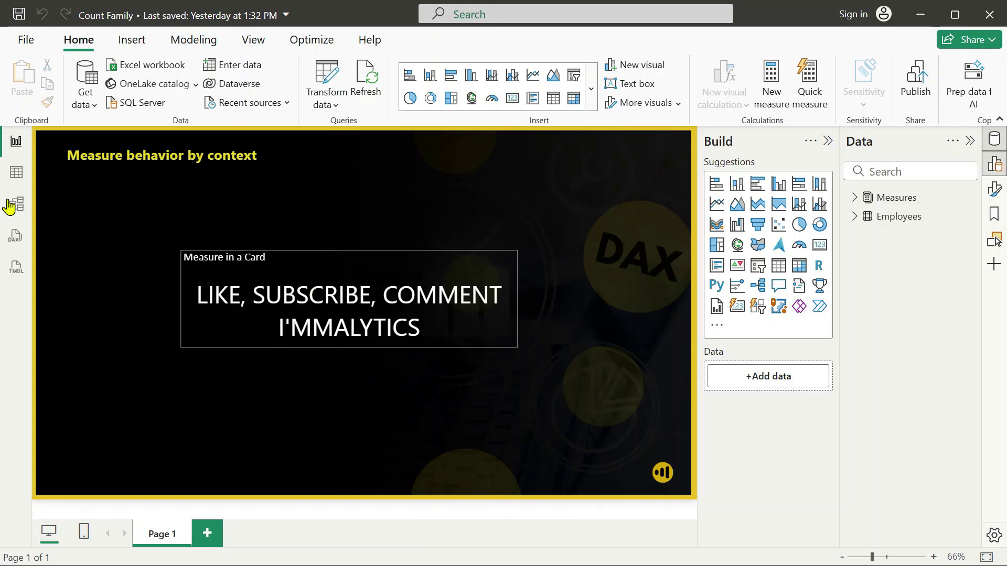
Step: In Power BI, view the Employees table data and compare its FirstName column with column A of the Excel sheet
left_click(16, 173)
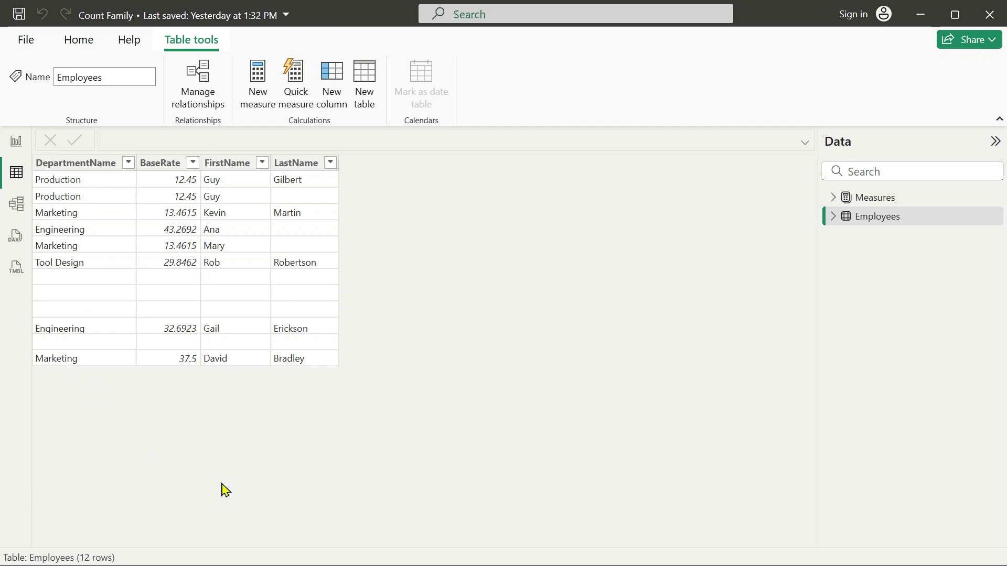
left_click(234, 167)
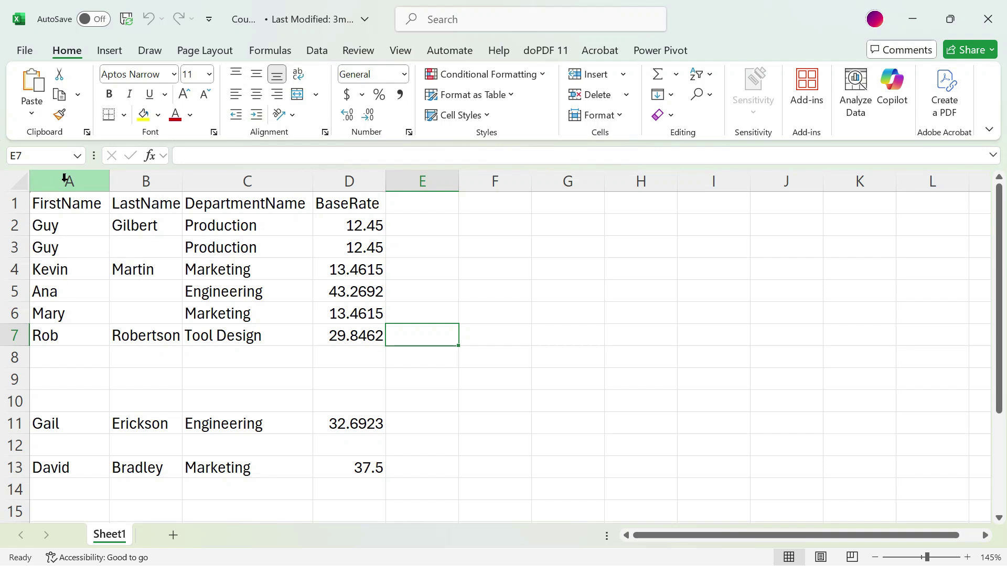
left_click(65, 181)
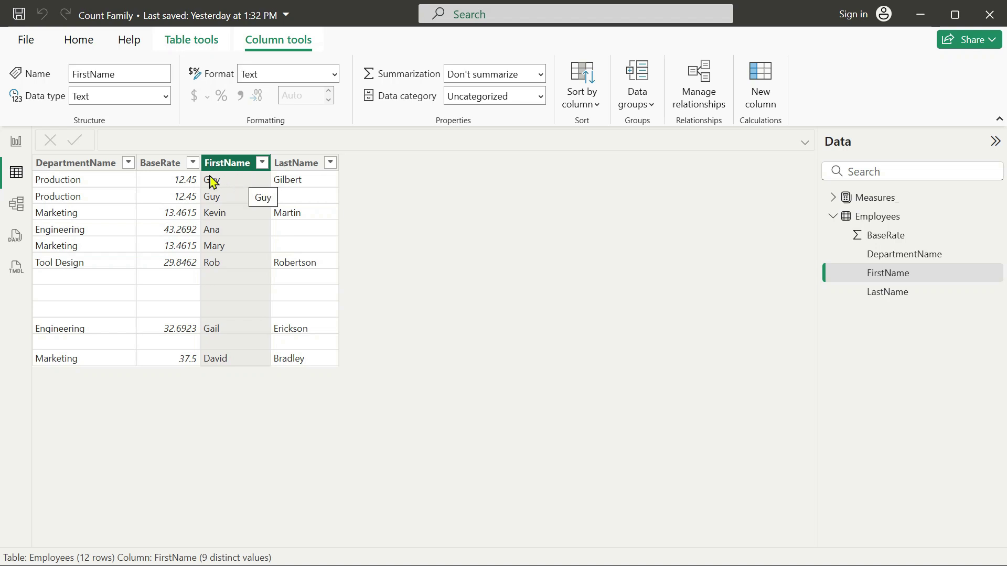
Step: In the Power BI report view, replace the MEASURE expression in the Measures_ table with COUNT(Employees[FirstName])
left_click(16, 147)
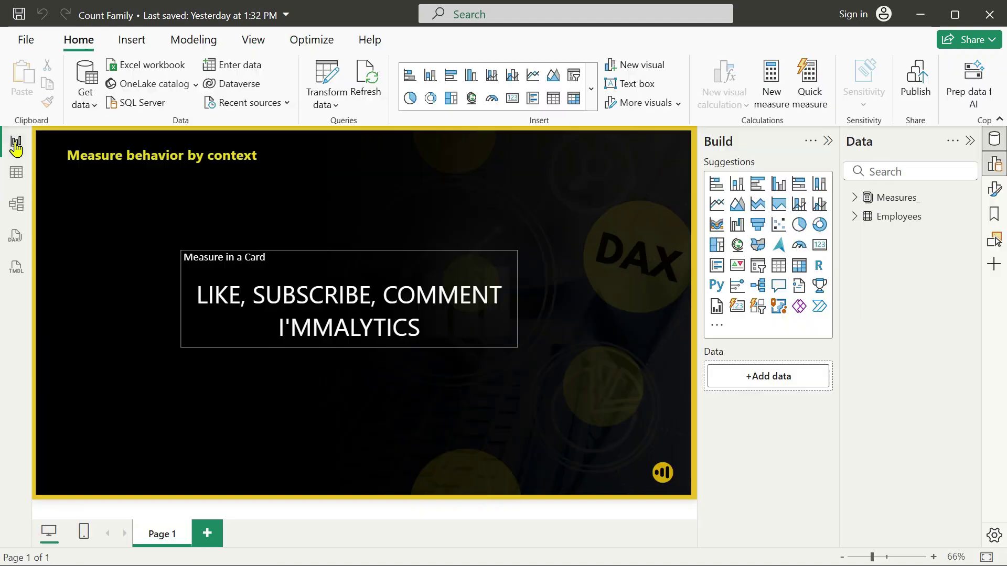
left_click(854, 198)
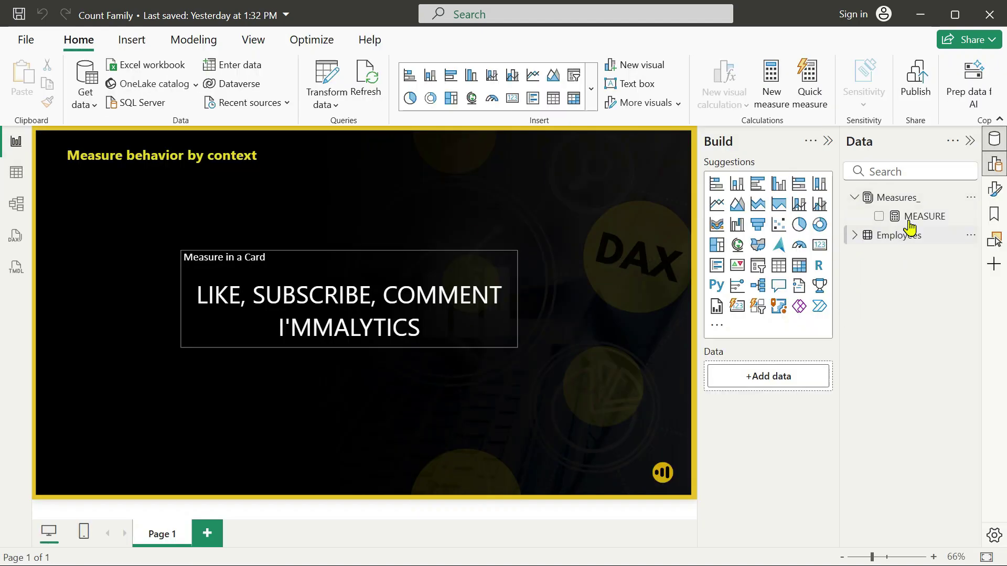
left_click(920, 216)
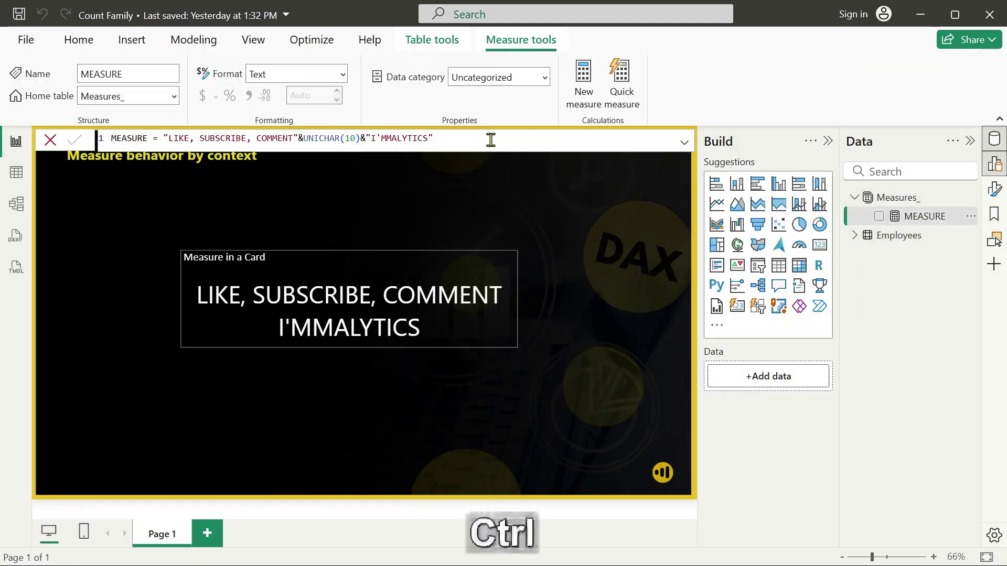
scroll(490, 140, "up", 4, "ctrl")
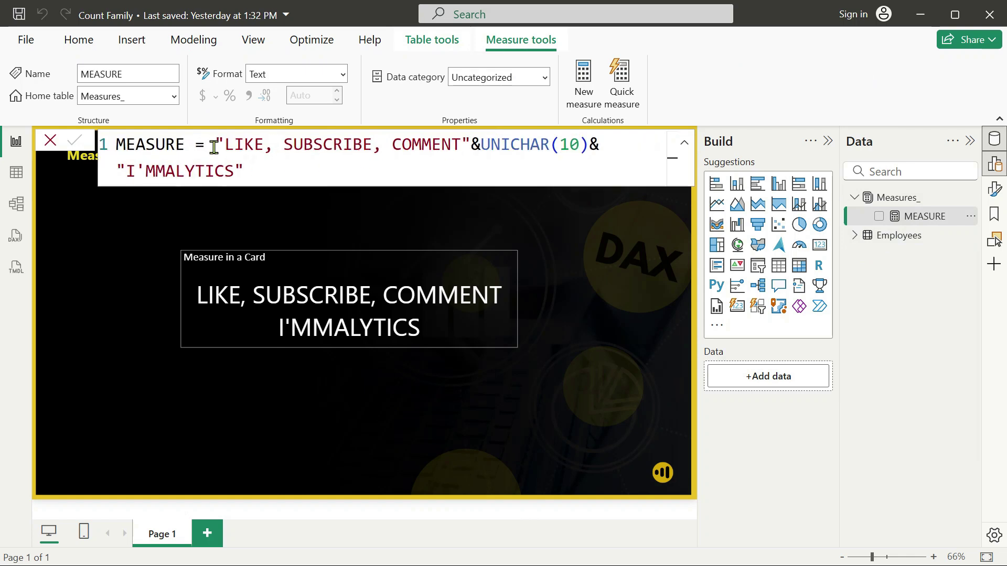
left_click_drag(215, 144, 302, 195)
key("ctrl+c")
type("COUNT")
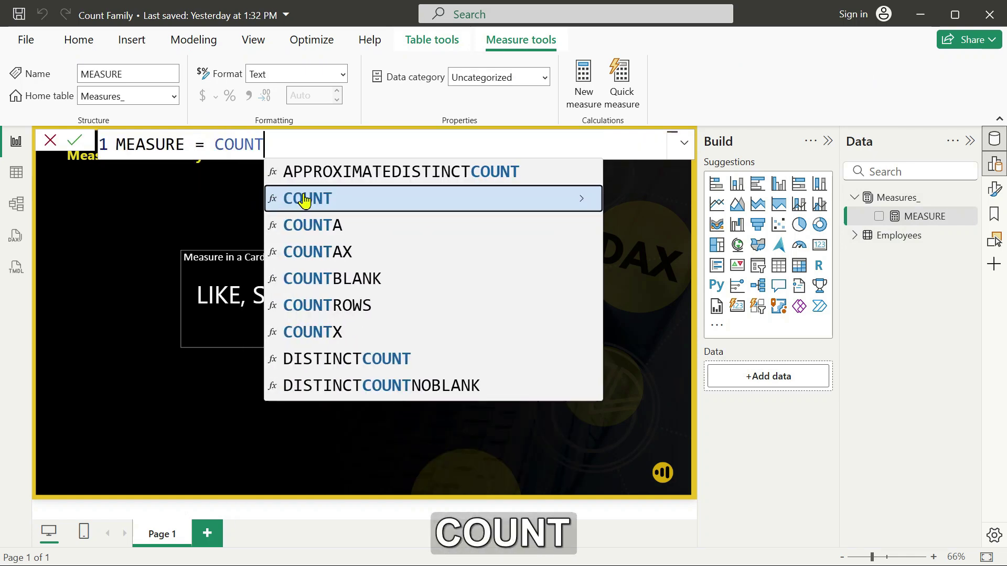
type("(")
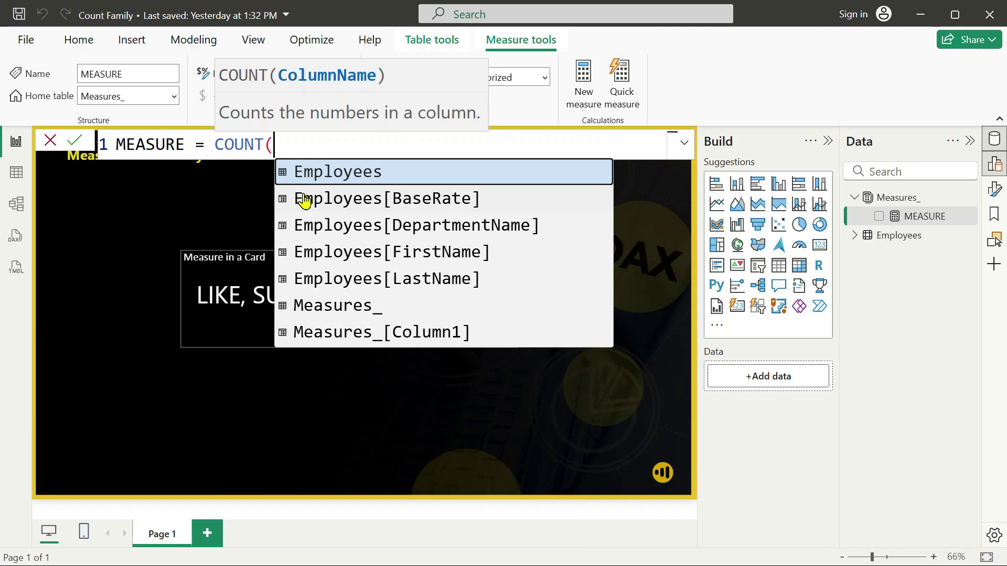
key("Down")
key("Down")
key("Down")
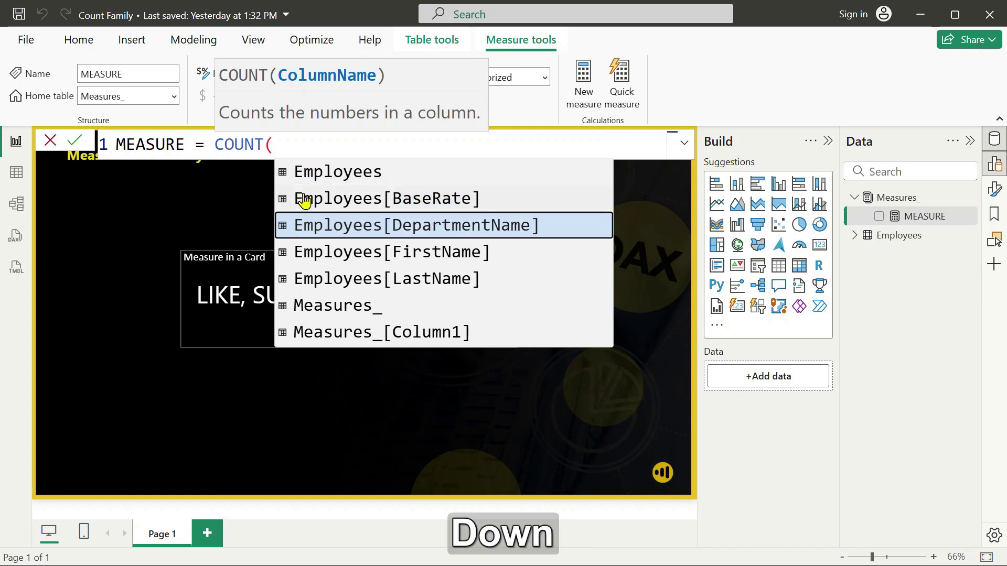
key("Tab")
type(")")
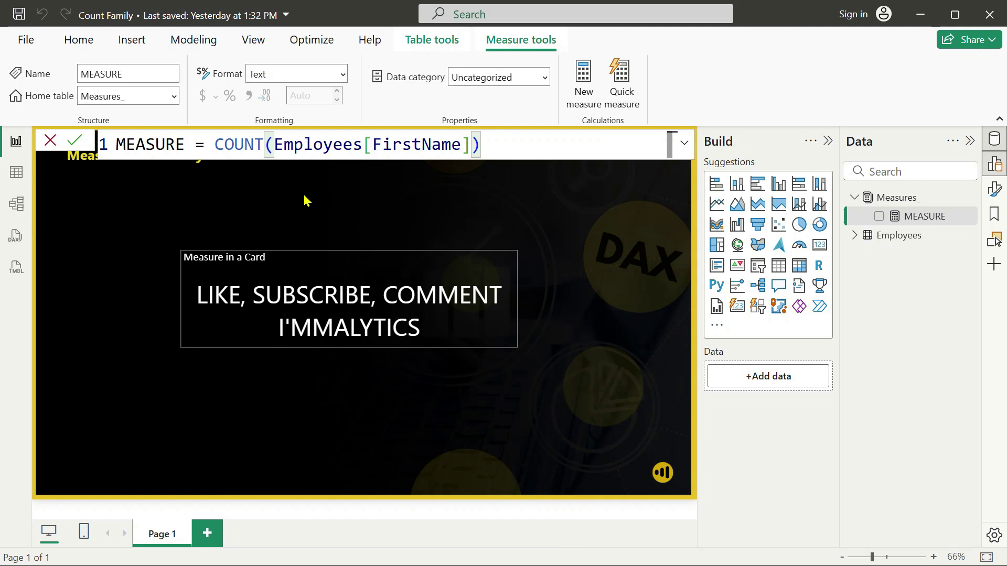
key("Return")
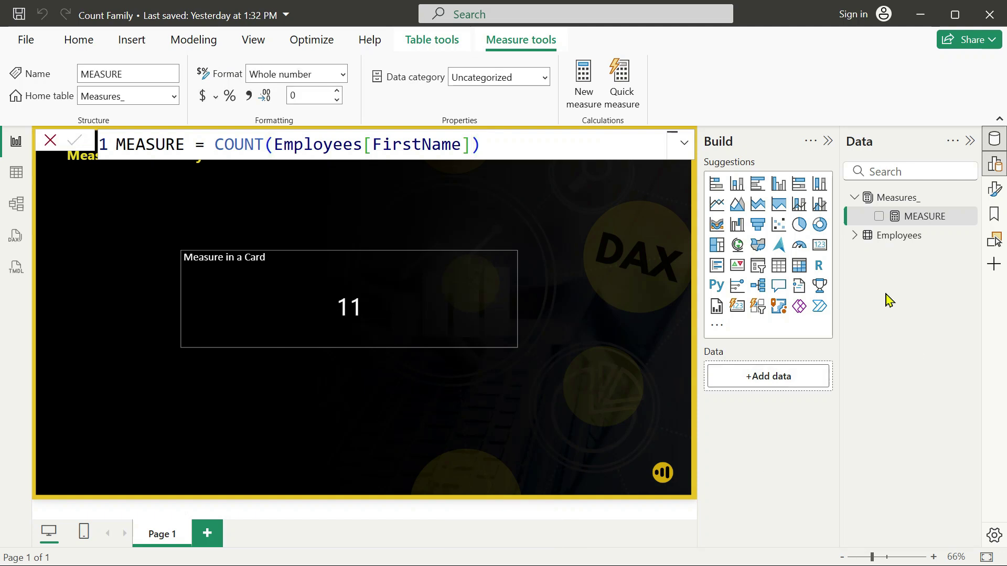
Step: Expand the Employees table's fields, collapse the Build pane and widen the Data pane
left_click(855, 236)
left_click(828, 141)
left_click_drag(839, 172, 795, 167)
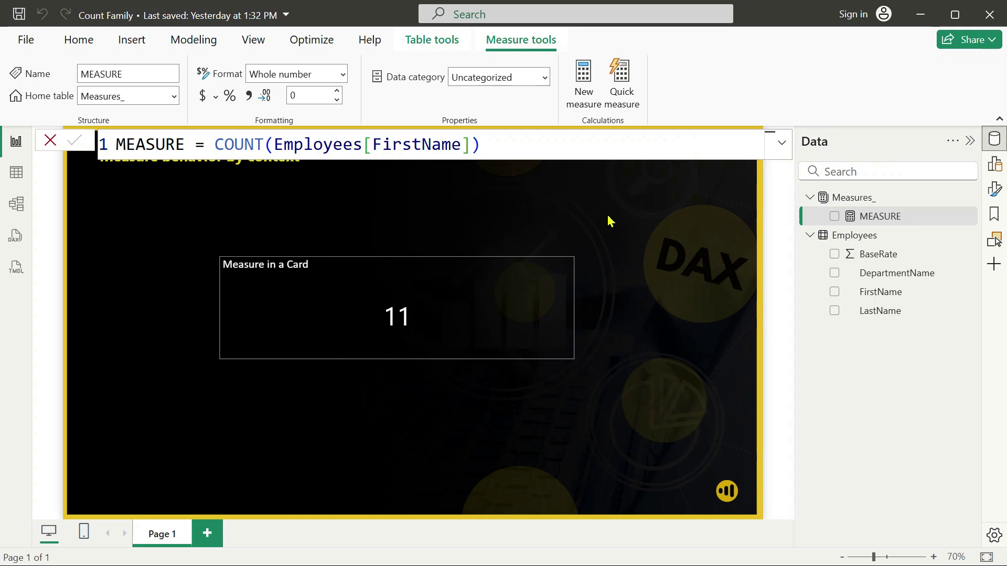
left_click(636, 219)
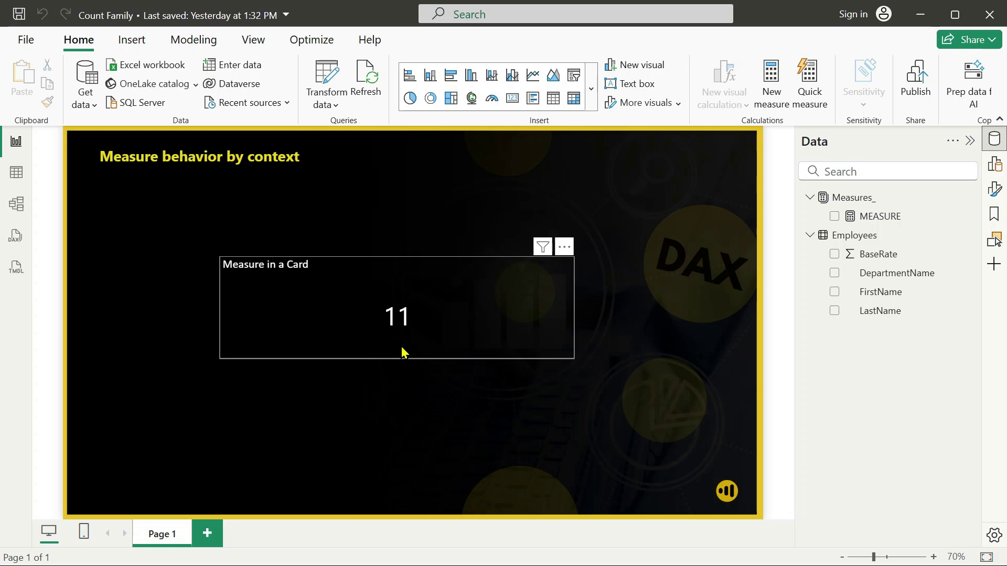
Step: Switch to the Excel workbook and select the FirstName entries in A2:A13 to examine their count
key("alt+Tab")
left_click_drag(78, 227, 68, 469)
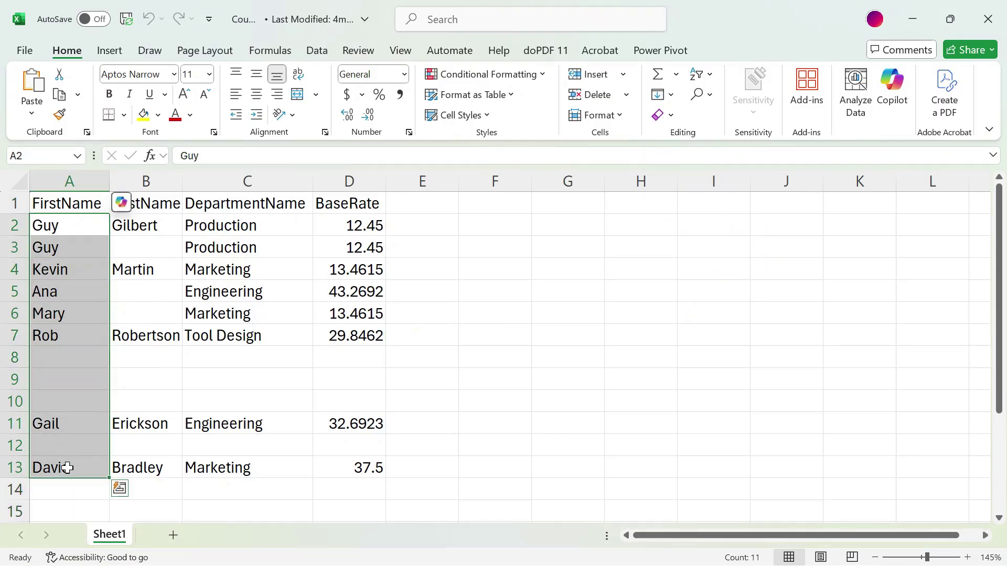
Step: Annotate the worksheet with arrows to row 13 and the header row, mark the data rows, and clear the annotations
mouse_move(577, 6)
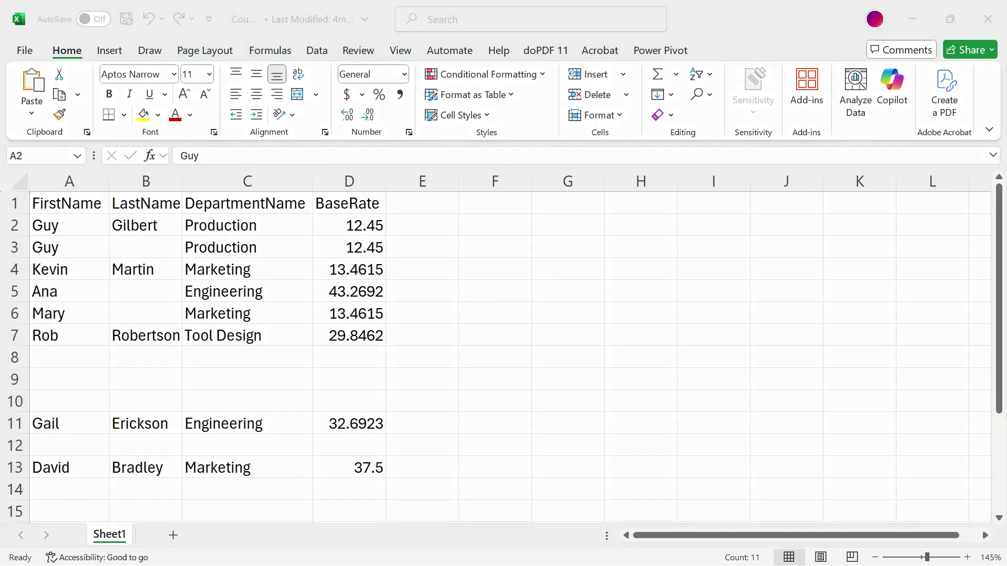
left_click_drag(186, 422, 25, 465)
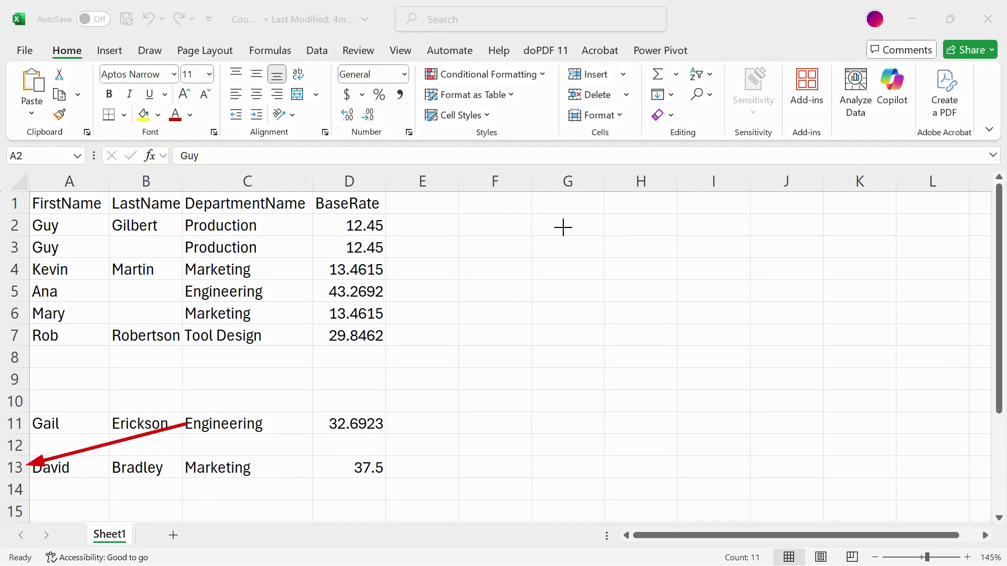
left_click_drag(557, 205, 517, 205)
left_click_drag(457, 208, 386, 205)
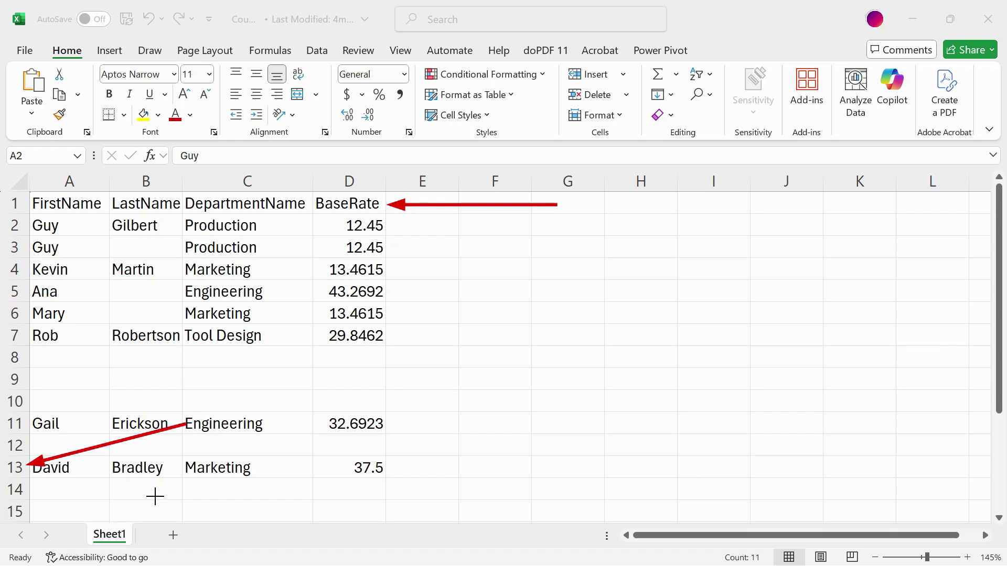
mouse_move(26, 211)
left_mouse_down()
mouse_move(240, 508)
mouse_move(396, 487)
mouse_move(391, 482)
left_mouse_up()
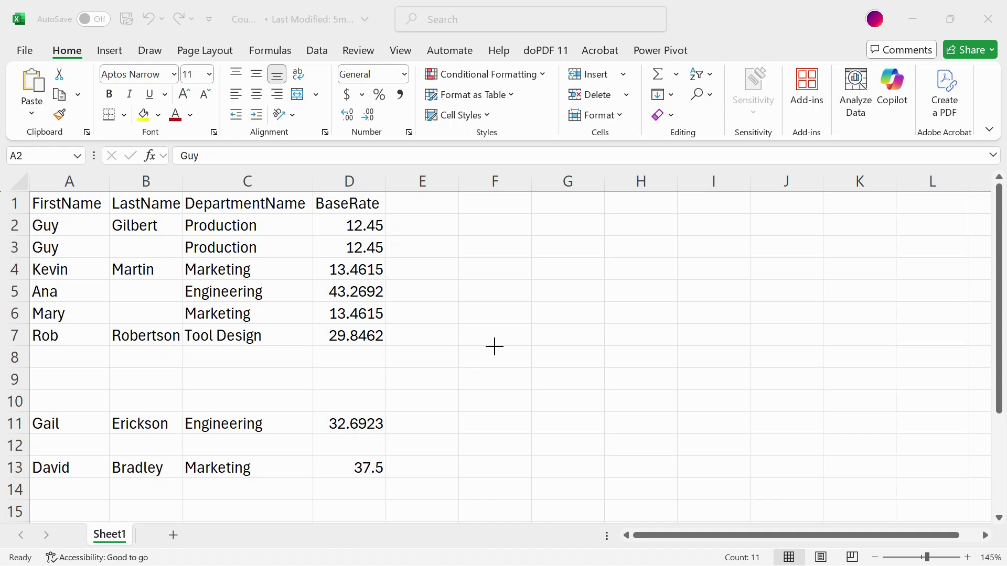
key("Escape")
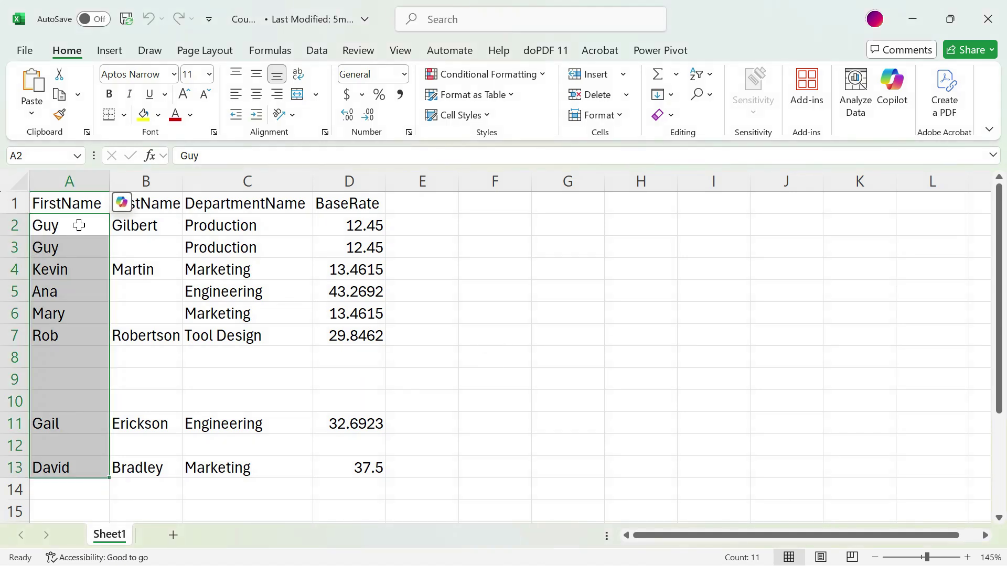
Step: Review the MEASURE formula in Power BI, and compare it with the FirstName cells A1:A13 in the Excel sheet
key("alt+Tab")
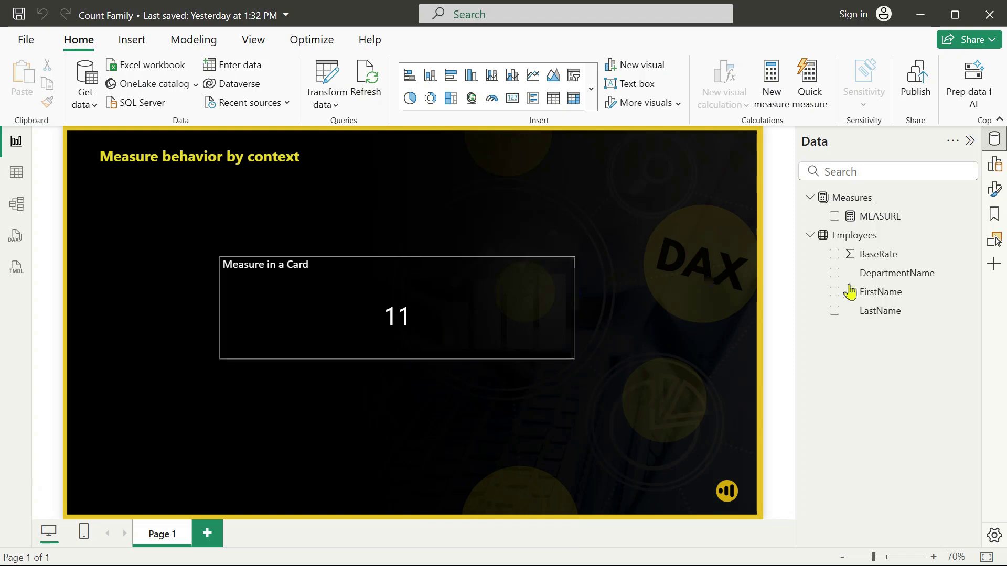
left_click(866, 216)
left_click_drag(211, 146, 533, 143)
left_click(531, 144)
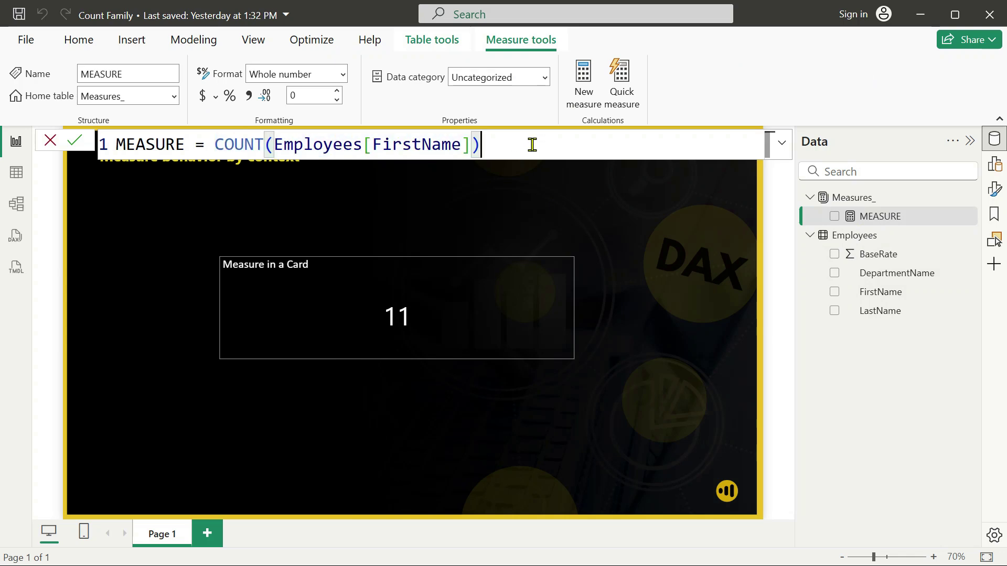
key("alt+Tab")
left_click_drag(77, 204, 54, 463)
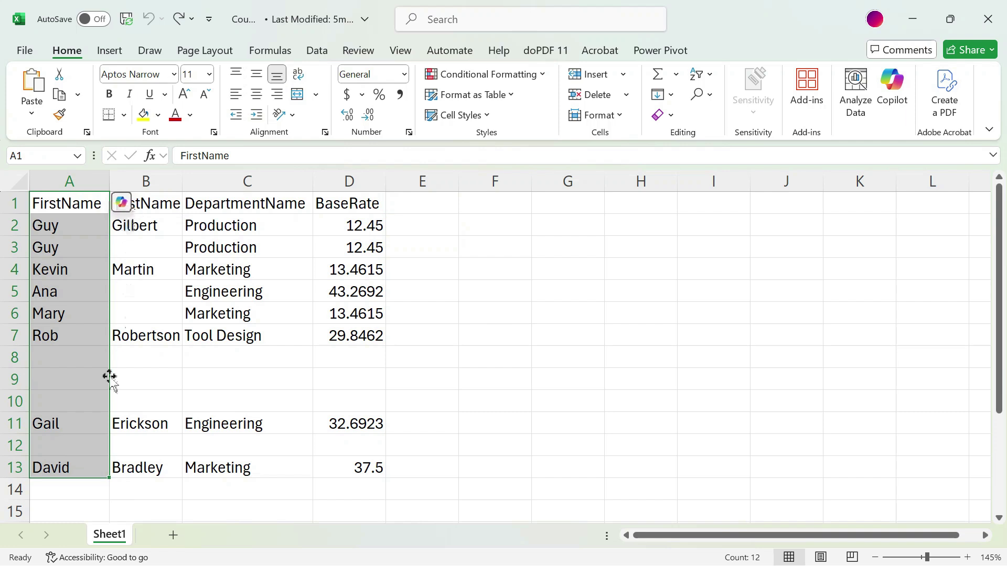
Step: Inspect the content of cell A12, and compare it with the FirstName cells from A2 down to A10
left_click(70, 446)
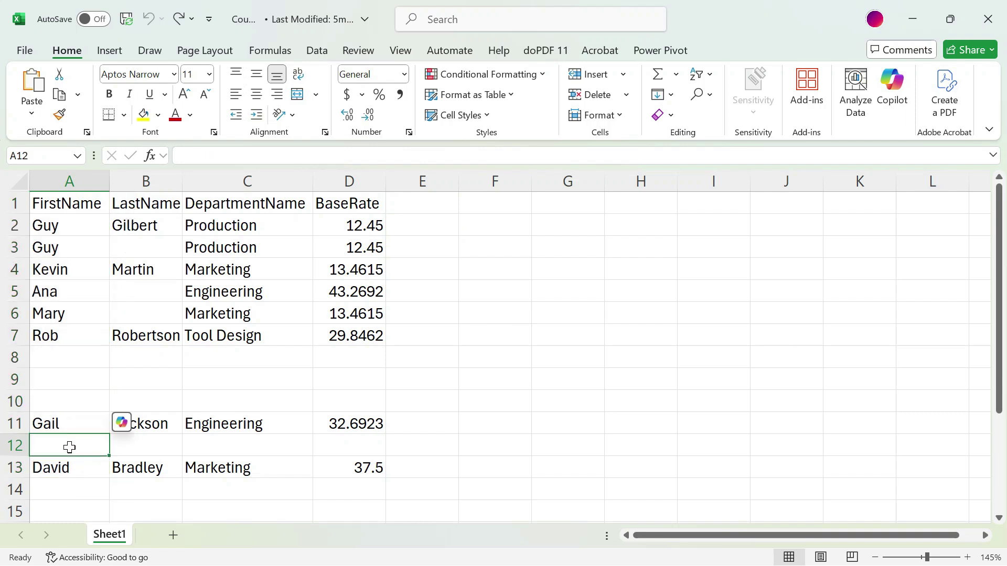
left_click(218, 156)
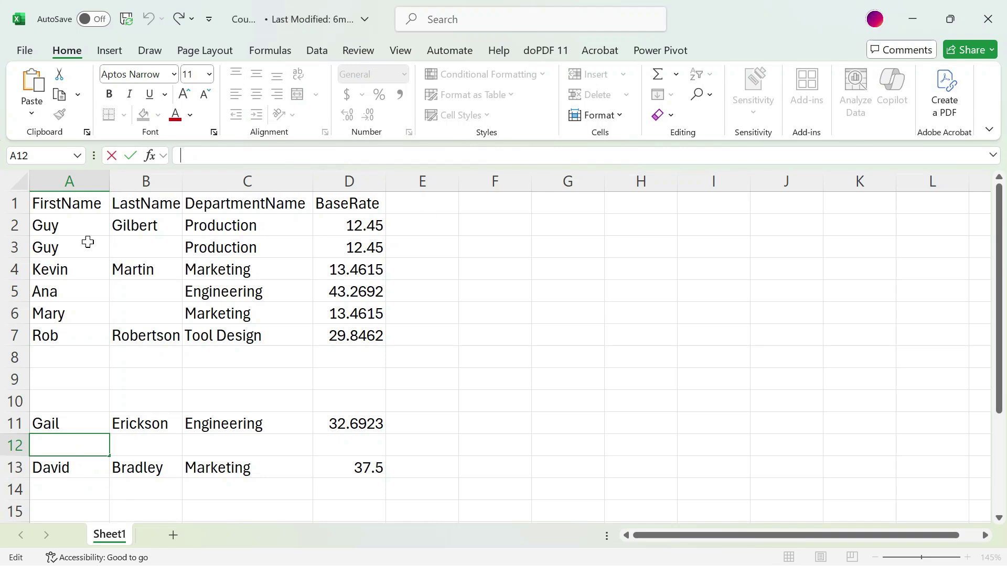
left_click(72, 231)
left_click(66, 269)
left_click(62, 291)
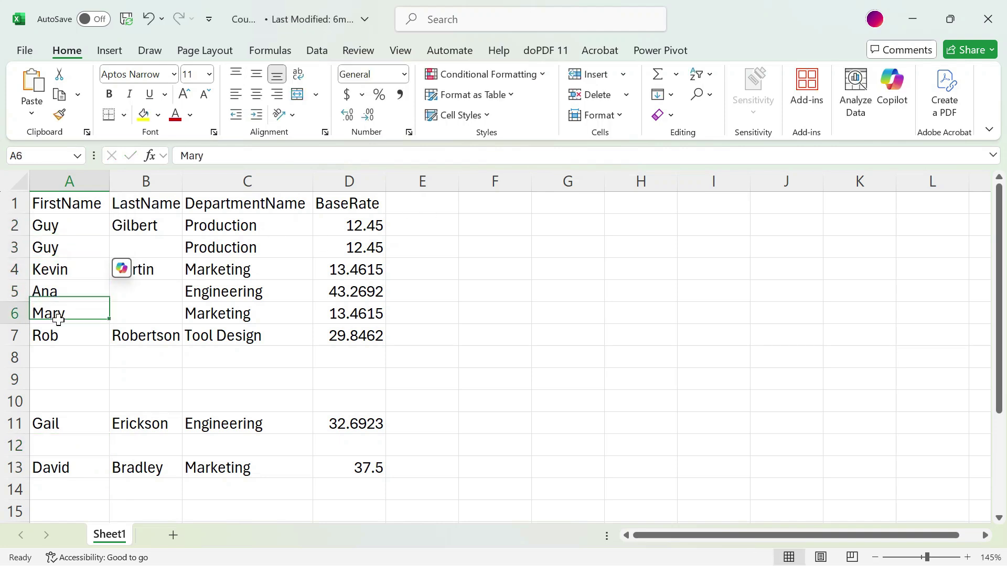
left_click(56, 336)
left_click(52, 357)
left_click(52, 382)
left_click(52, 407)
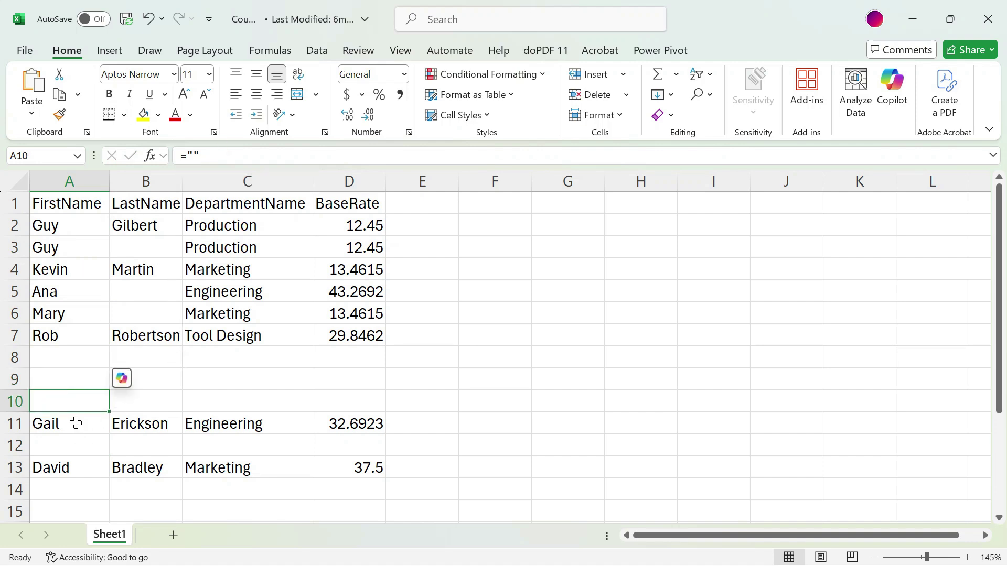
Step: Walk through the FirstName column from the header to A13, and recheck the content of A12
left_click(89, 202)
left_click(78, 225)
left_click(77, 253)
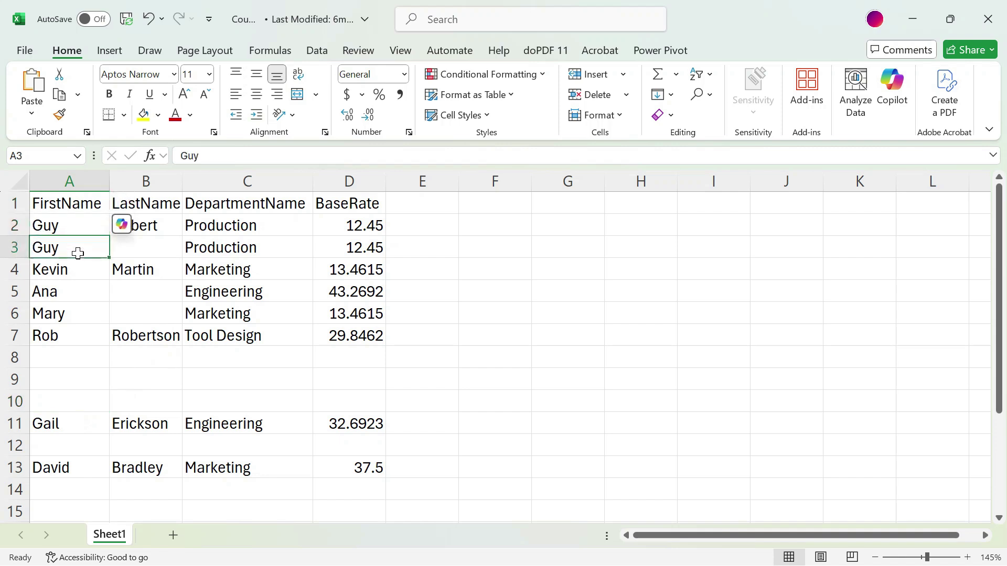
key("Down")
key("Down")
key("Down")
key("Down")
key("Down")
key("Down")
key("Down")
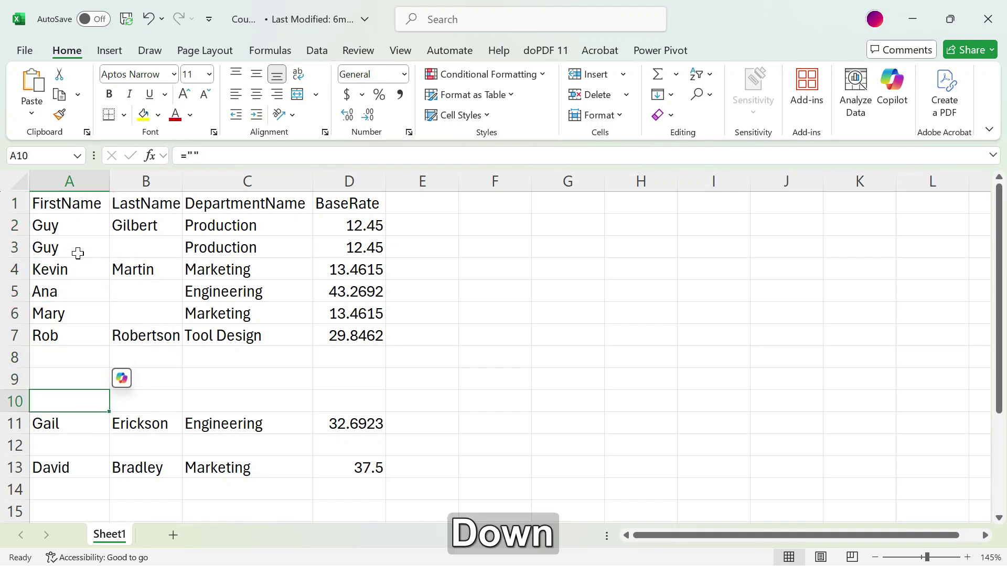
key("Down")
key("Down")
key("Down")
key("Down")
key("Up")
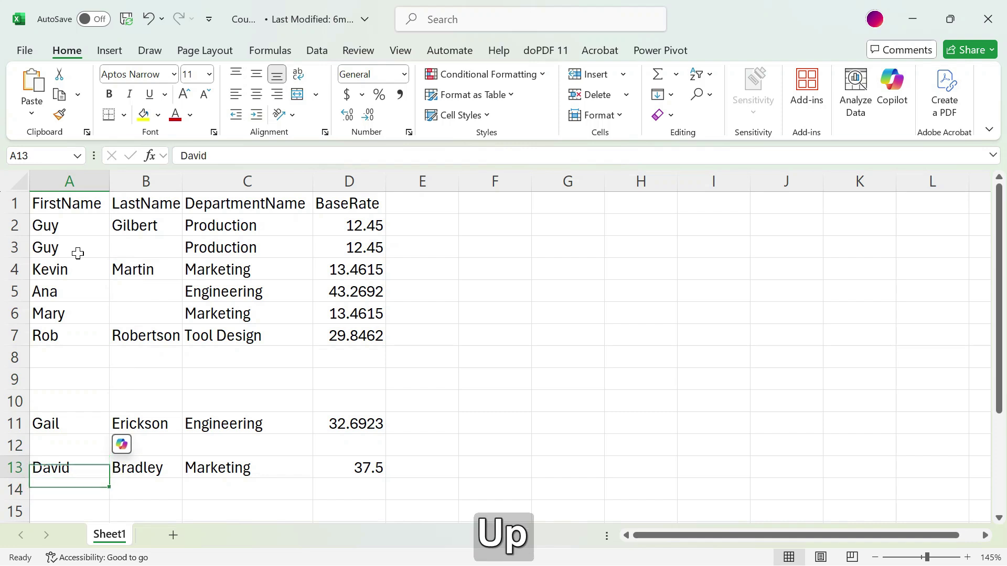
left_click(80, 445)
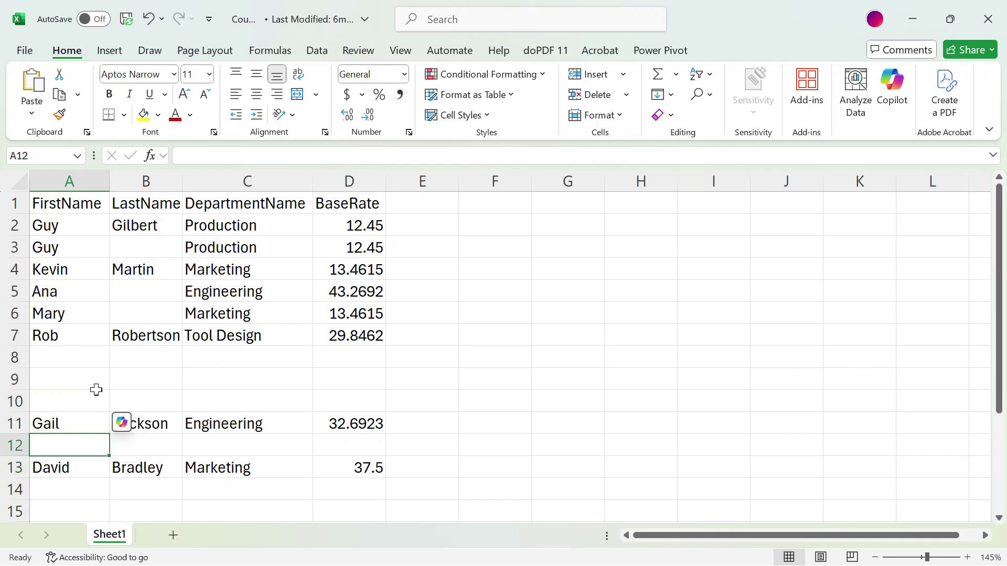
Step: Clear the empty-string formulas from cells A8, A9 and A10
left_click(77, 359)
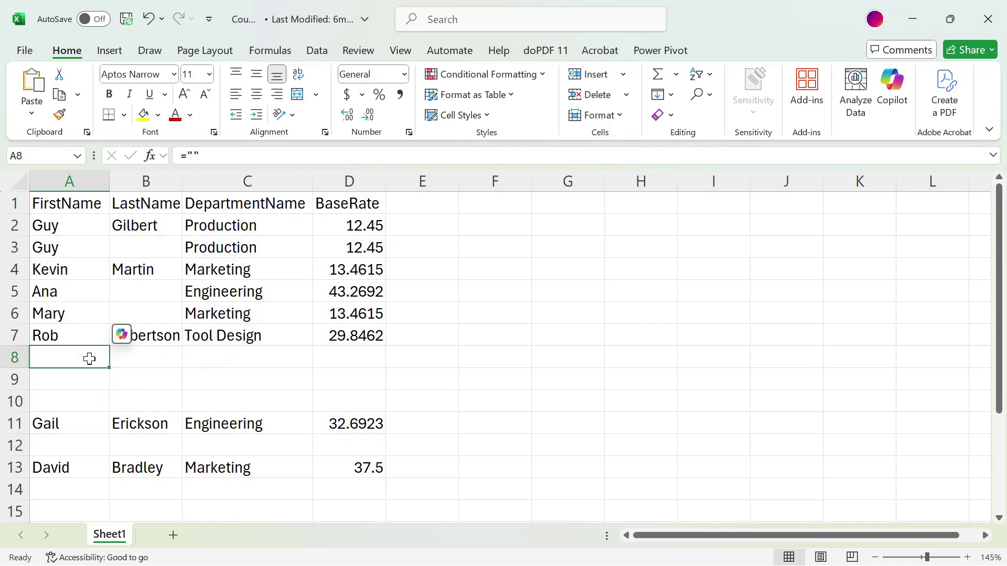
key("Delete")
key("Down")
key("Delete")
key("Down")
key("Delete")
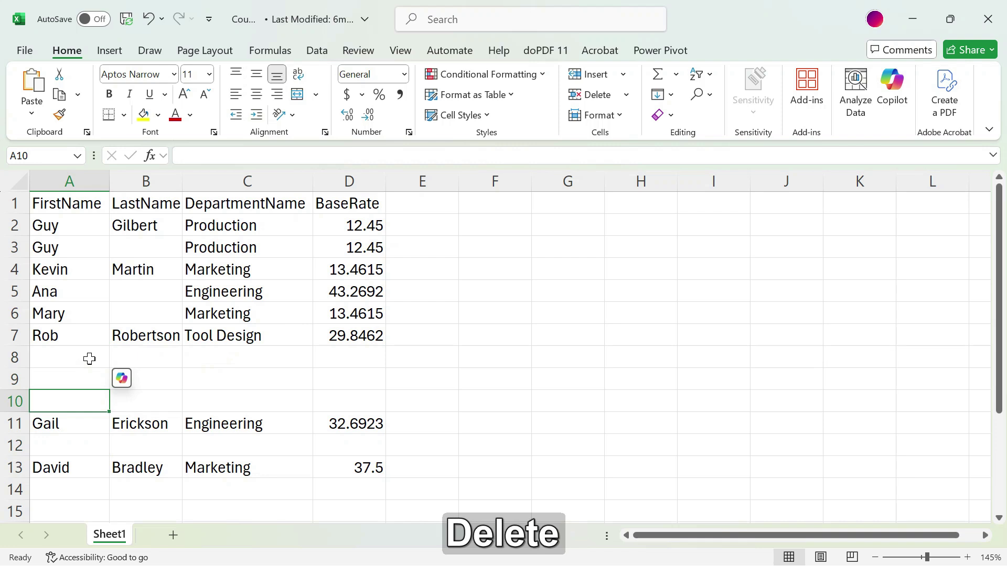
Step: Examine the contents of cells A8:A10 and A12 to compare the blank FirstName entries
left_click_drag(89, 359, 81, 407)
left_click(74, 394)
left_click(78, 379)
left_click(64, 446)
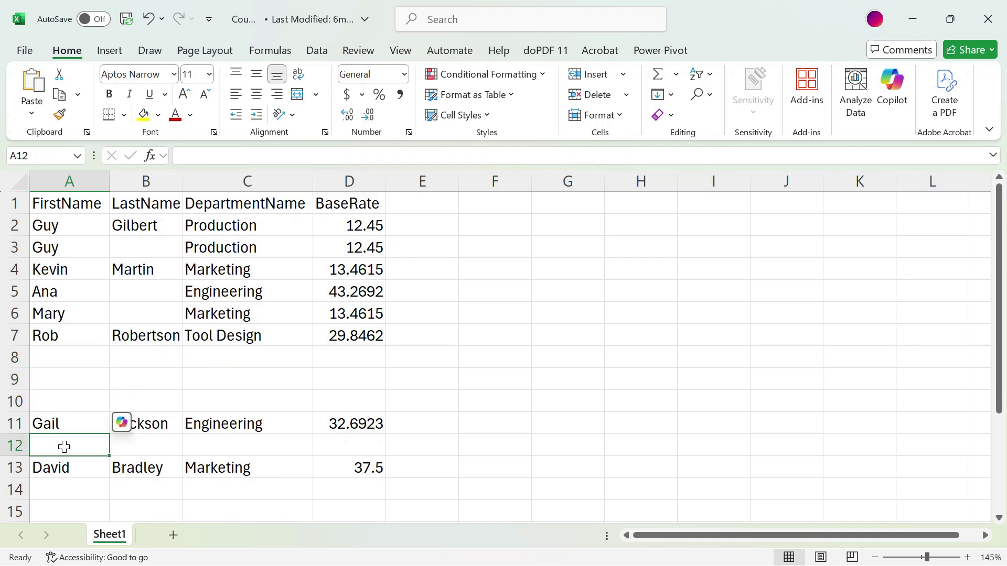
left_click(76, 362)
left_click(75, 379)
left_click(71, 399)
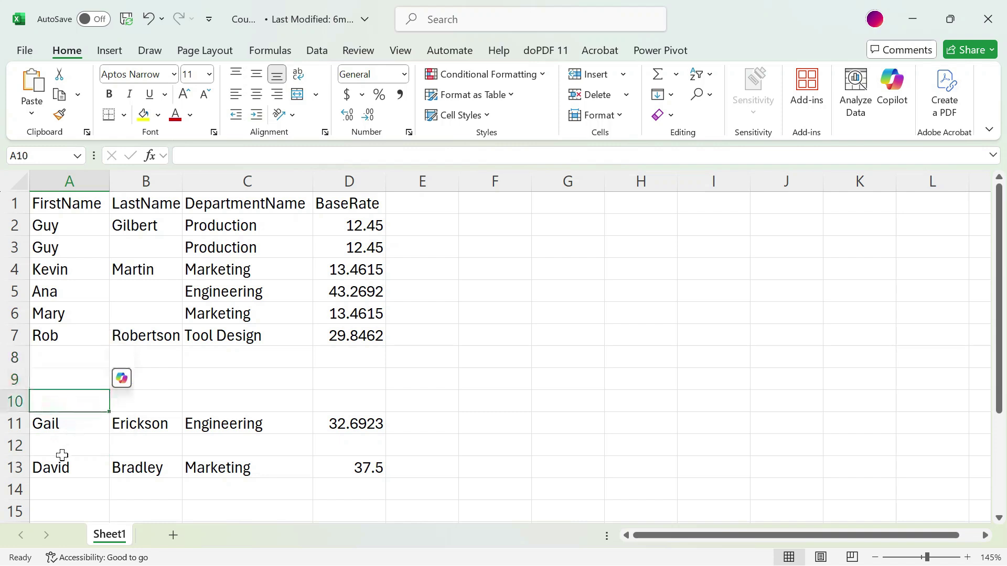
left_click(62, 447)
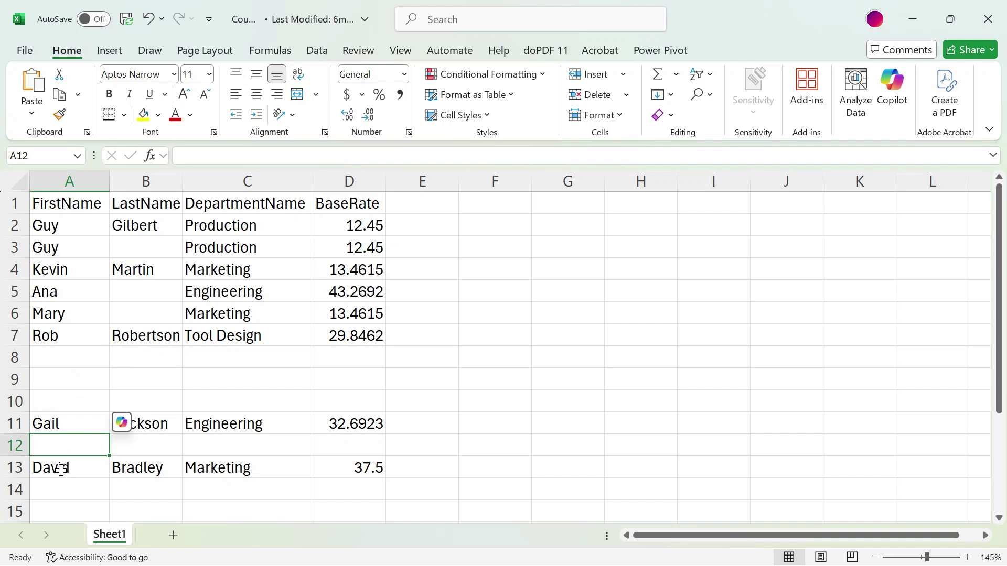
Step: Step through the FirstName cells that hold names, from A13 and A11 up to A2
left_click(63, 470)
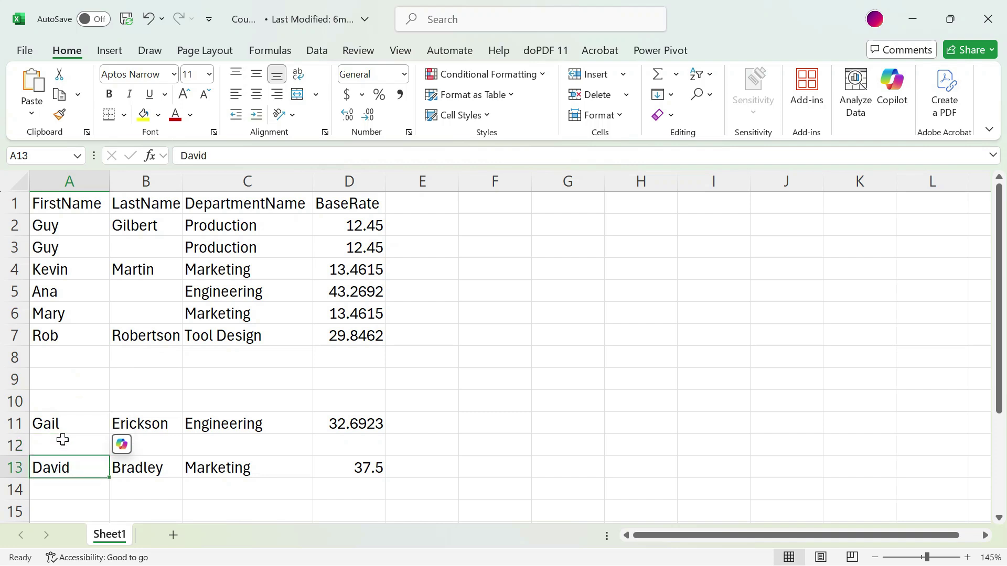
left_click(62, 424)
left_click(69, 292)
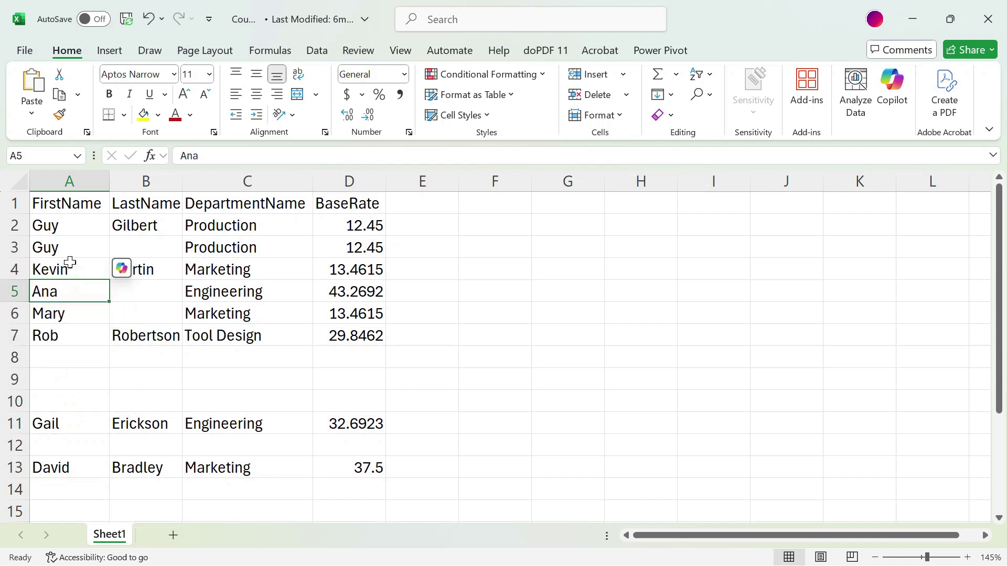
left_click(68, 244)
left_click(41, 465)
left_click(45, 424)
left_click(61, 333)
key("Up")
key("Up")
key("Up")
key("Up")
key("Up")
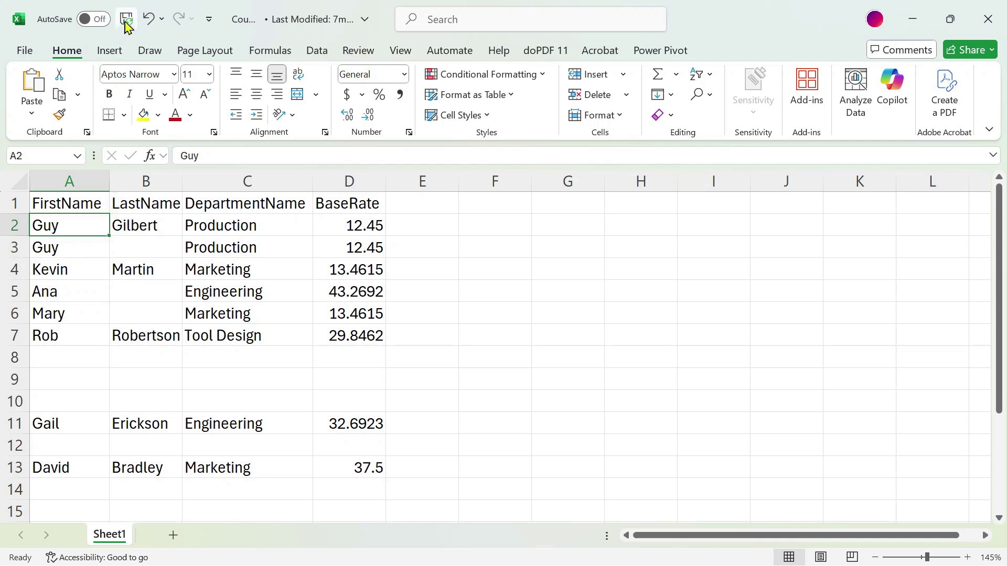
Step: Save and close the Excel workbook, and refresh the data in Power BI
key("ctrl+s")
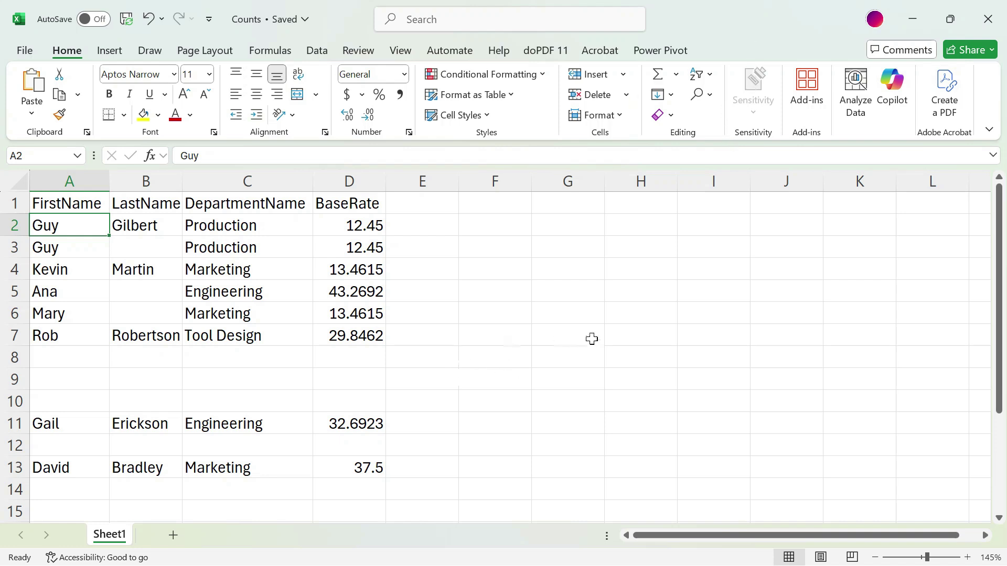
left_click(988, 20)
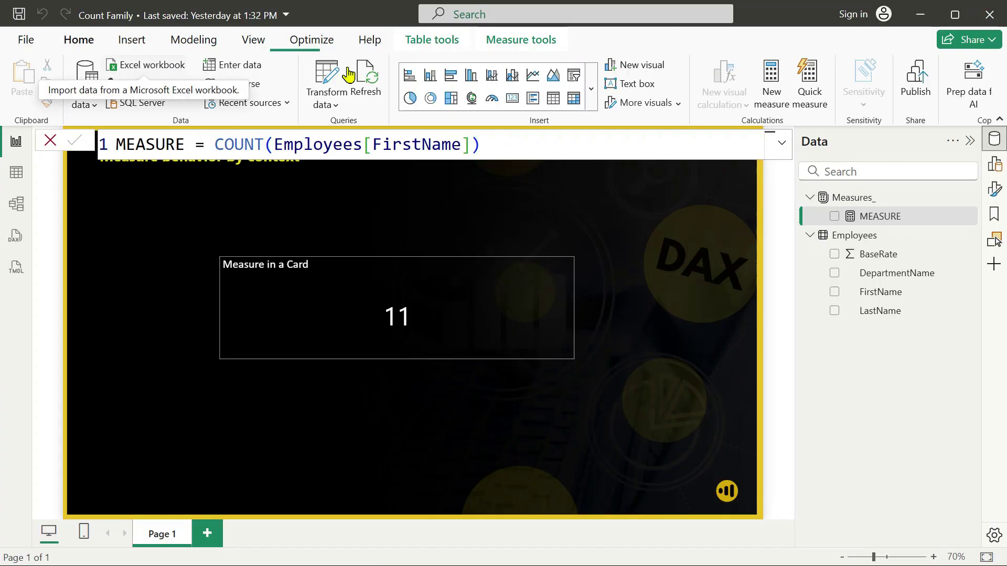
left_click(367, 80)
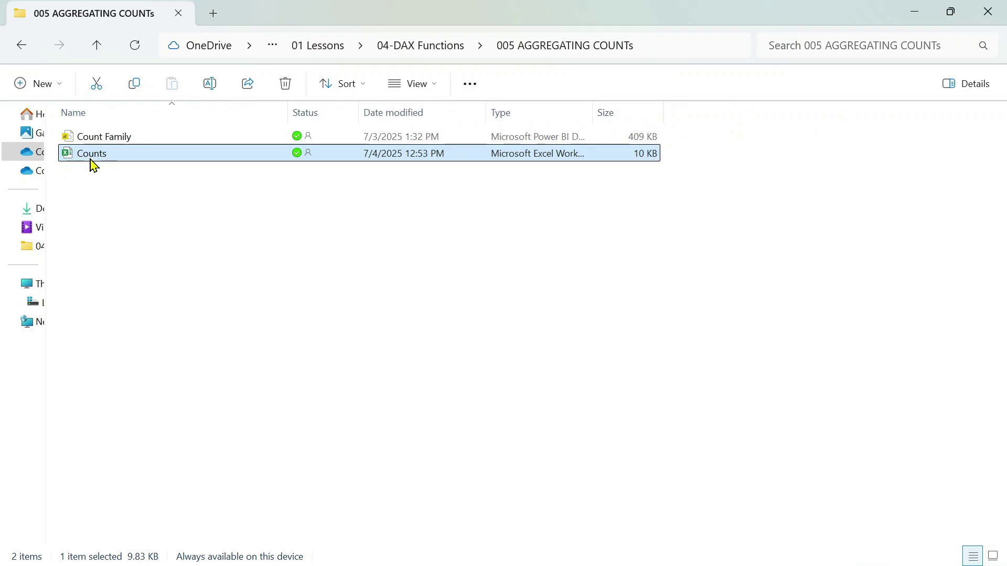
Step: Reopen the Counts workbook in Excel and fill cells A8:A10 with the empty-string formula =""
double_click(91, 157)
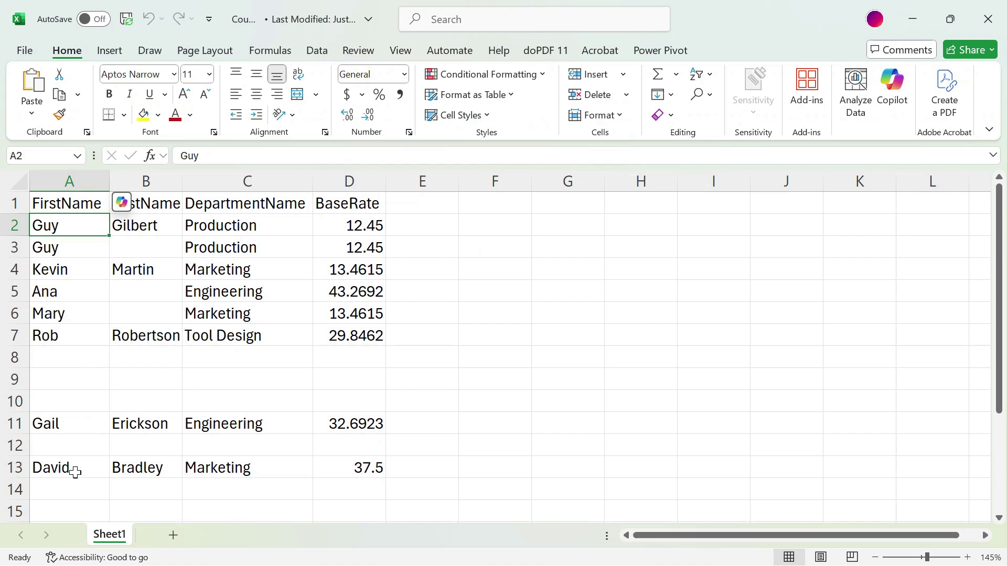
left_click(132, 361)
left_click_drag(183, 370, 105, 412)
left_click(89, 353)
key("Down")
key("Down")
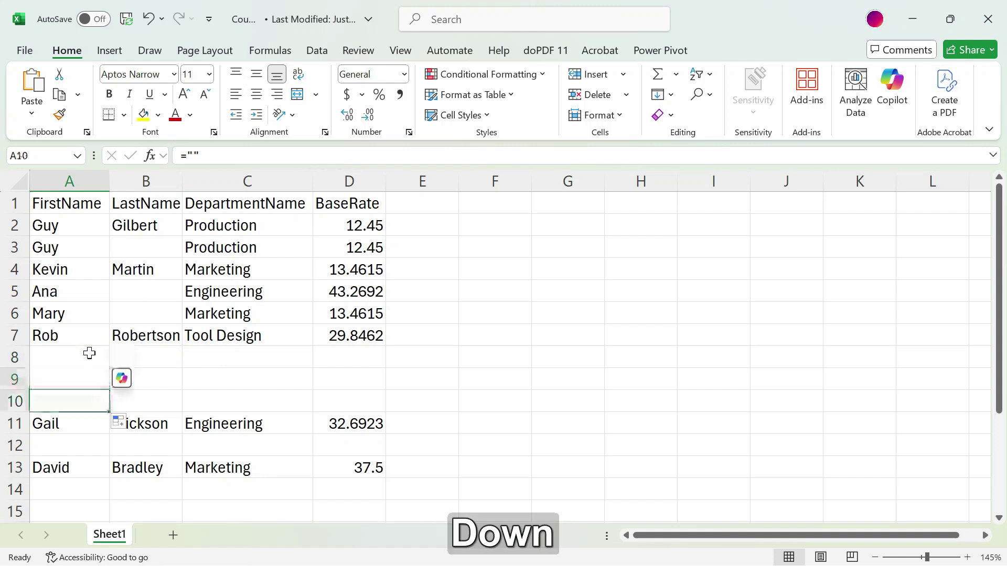
Step: Copy cells A8:D8 into row 12, starting at A12
left_click_drag(84, 356, 329, 360)
key("ctrl+c")
left_click(76, 446)
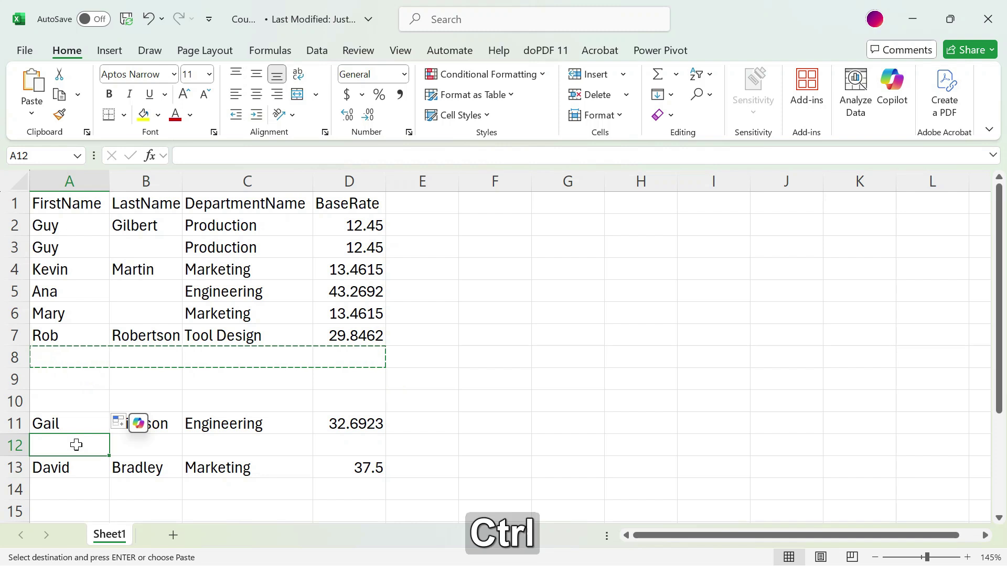
key("ctrl+v")
key("Escape")
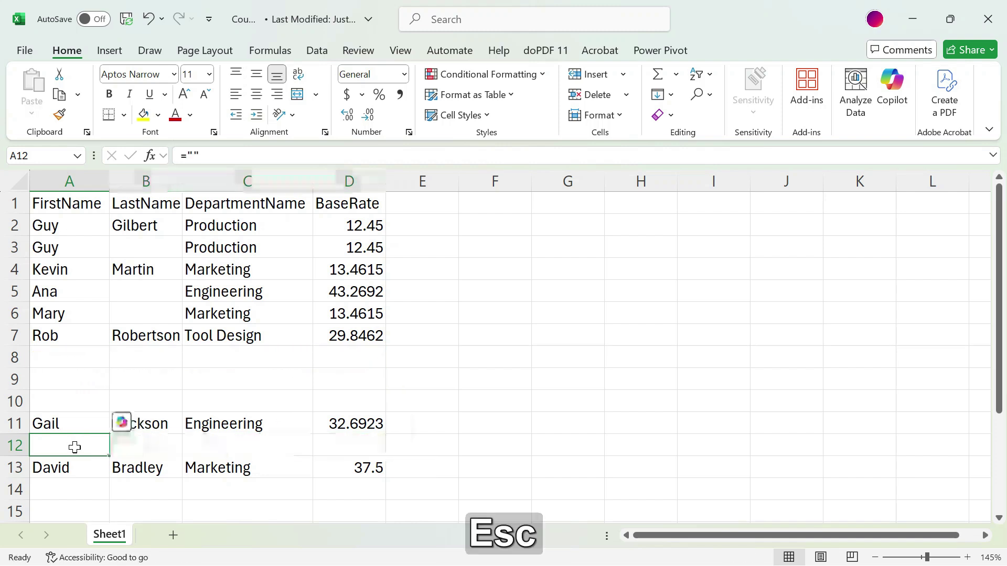
Step: Check the FirstName cell contents from A12 up to A6 and back down to A9
key("Up")
key("Up")
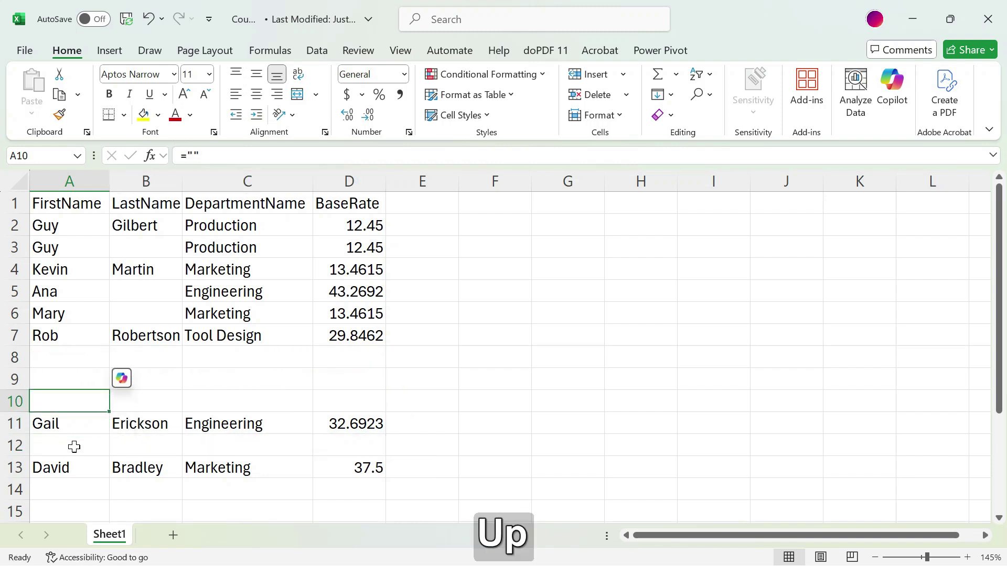
key("Up")
key("Up")
key("Up")
key("Up")
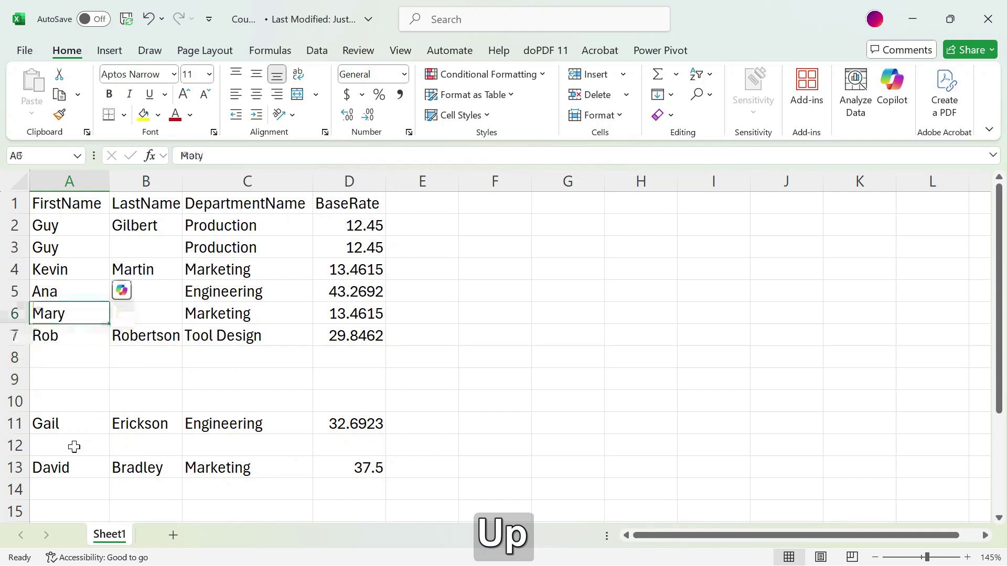
key("Down")
key("Down")
key("Down")
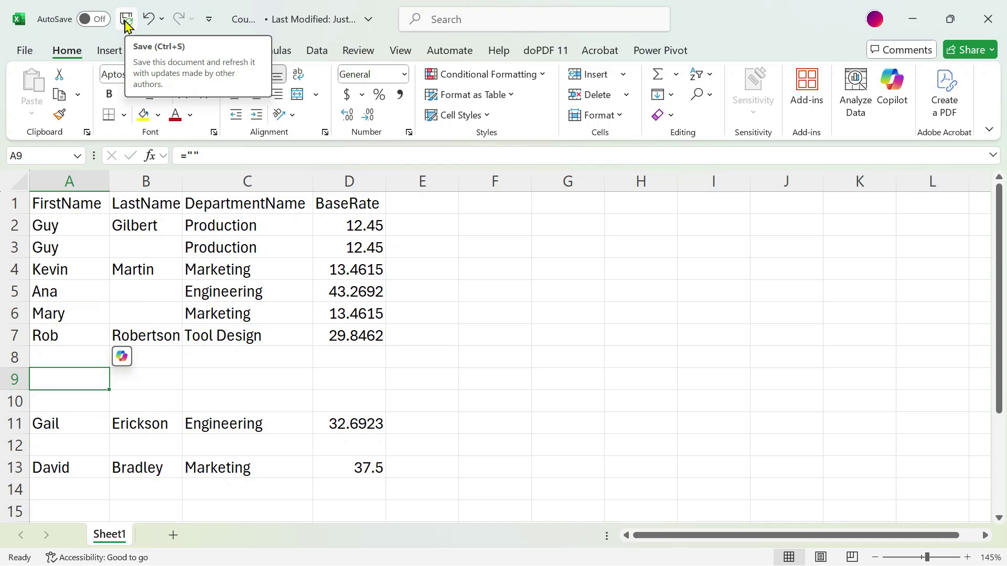
Step: Save and close the Counts workbook, minimize the file folder, and refresh the data in Power BI
left_click(126, 22)
left_click(988, 22)
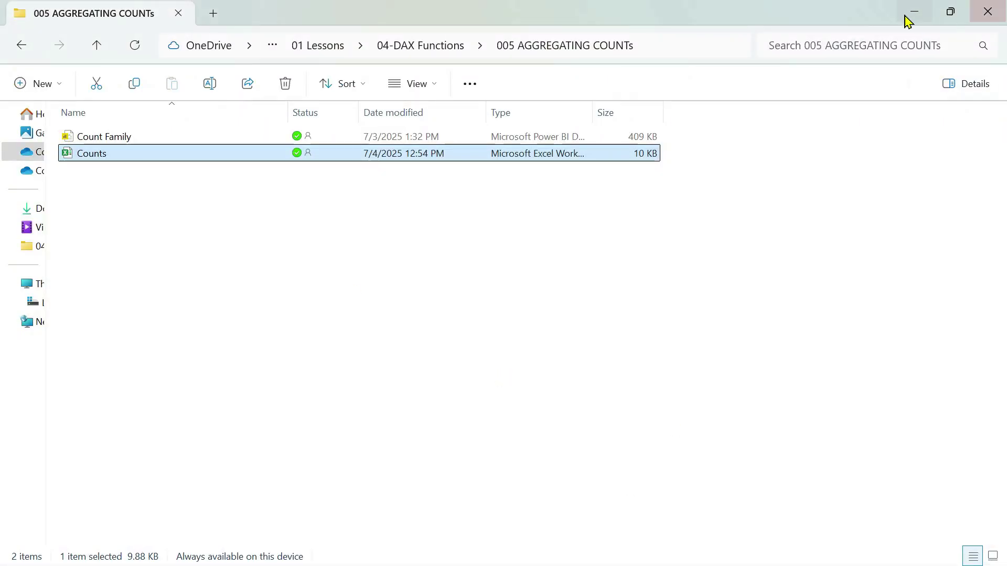
left_click(913, 13)
left_click(685, 197)
left_click(368, 80)
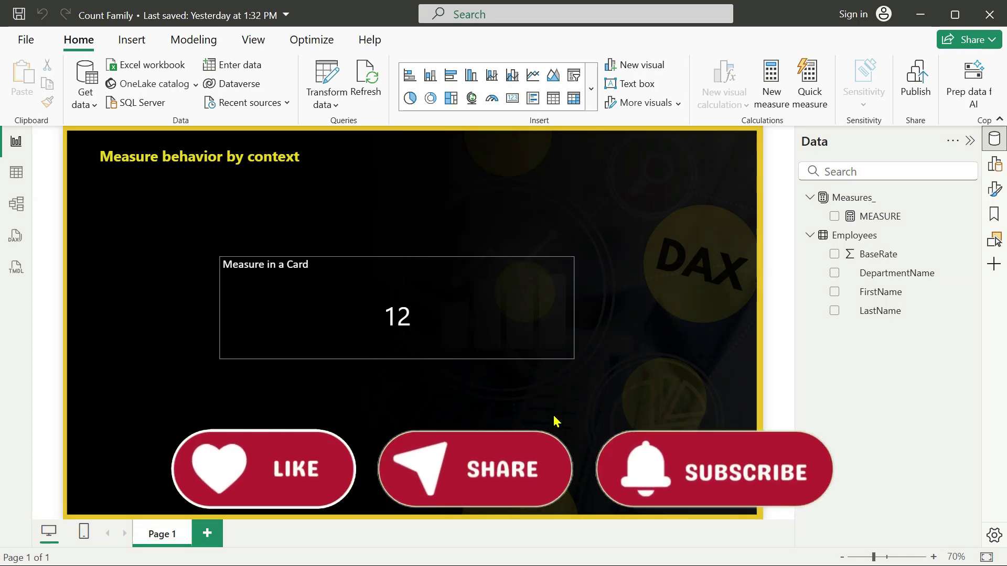
Step: Change the MEASURE formula's function from COUNT to COUNTBLANK for Employees[FirstName]
left_click(880, 217)
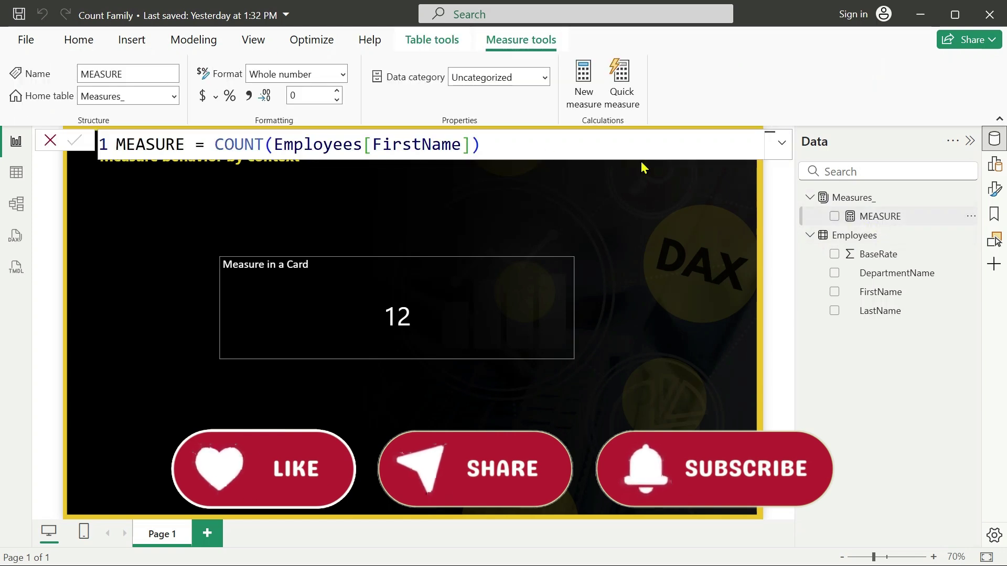
scroll(522, 142, "up", 2, "ctrl")
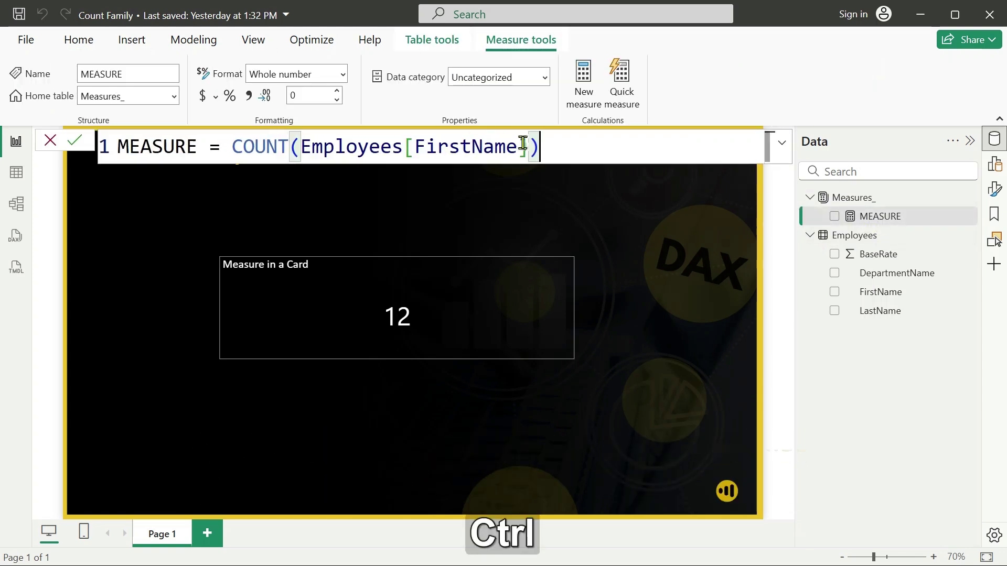
left_click(291, 147)
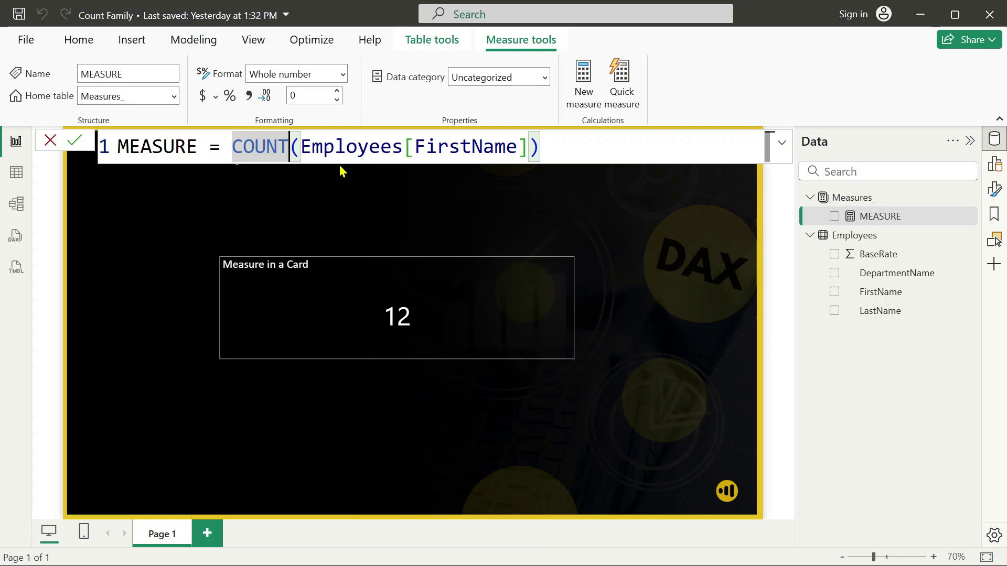
type("BL")
key("Tab")
left_click(665, 149)
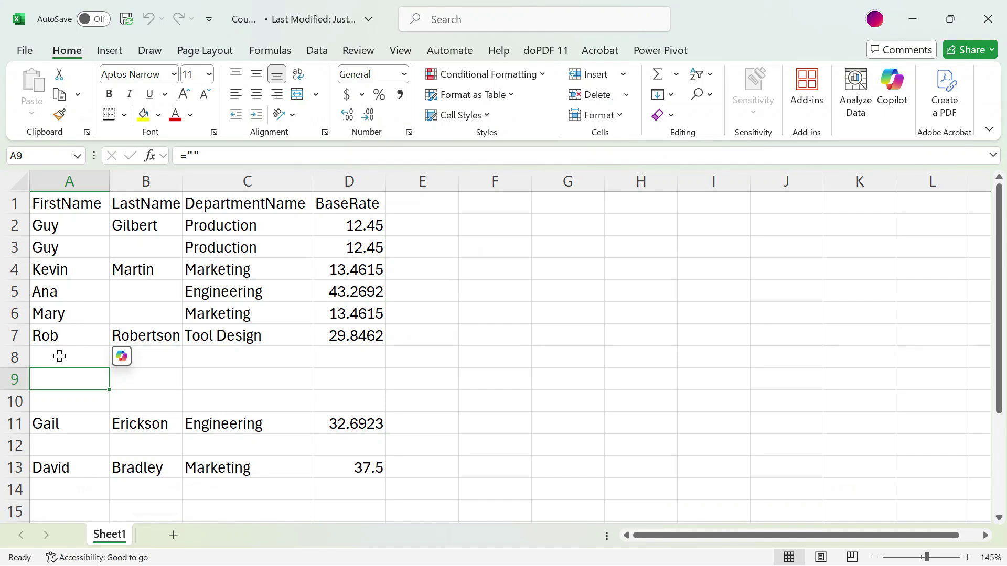
Step: Examine the contents of cells A8 through A12 in the Excel workbook for empty-string formulas
left_click(59, 356)
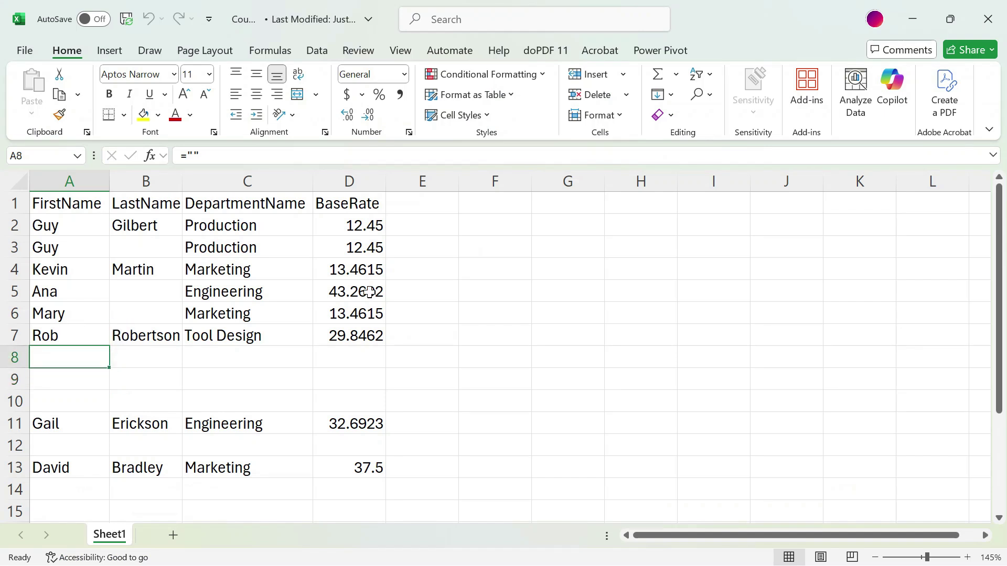
key("Down")
key("Down")
key("Down")
key("Down")
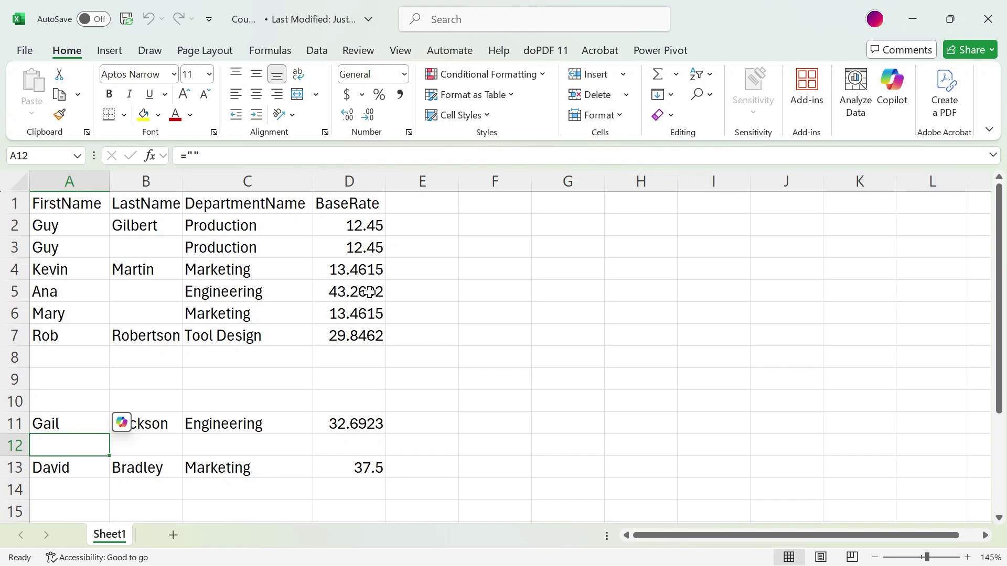
key("Up")
key("Up")
key("Up")
key("Up")
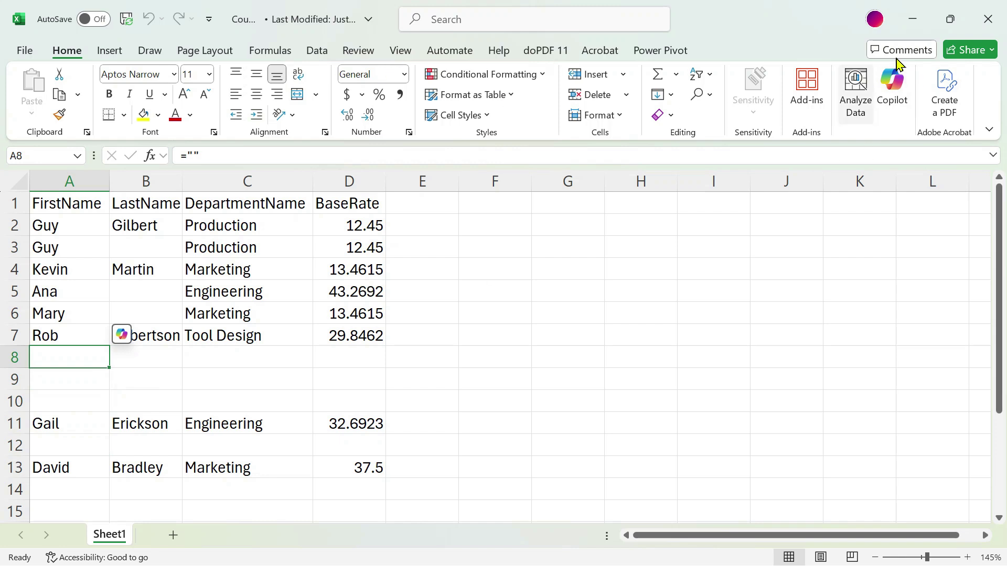
Step: Close the Excel workbook and commit the COUNTBLANK formula for MEASURE in Power BI
left_click(987, 27)
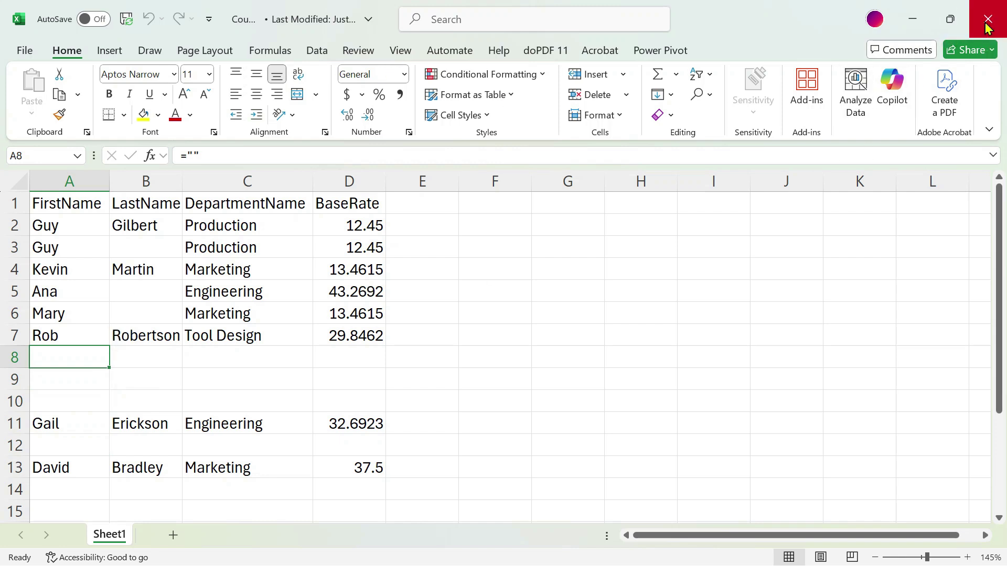
left_click(986, 21)
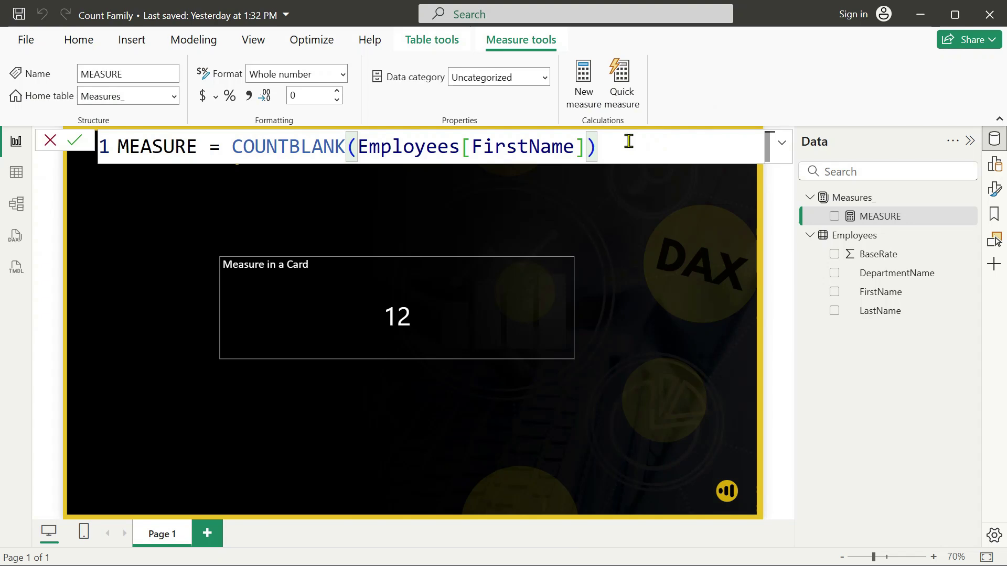
key("Return")
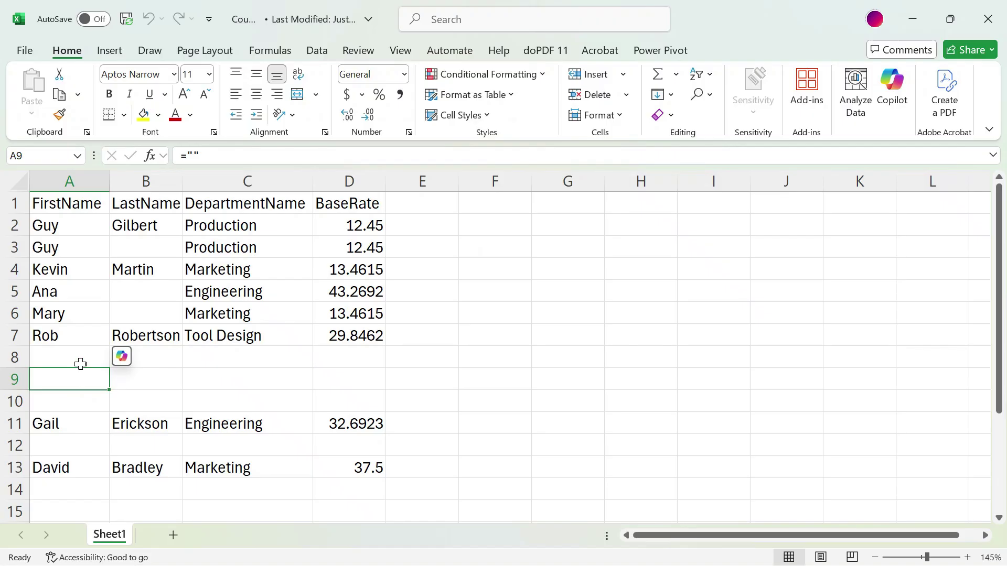
Step: Check the contents of cells A8, A9, A10 and A12 in the Excel workbook against the measure card in Power BI
left_click(81, 355)
left_click(79, 382)
left_click(78, 408)
left_click(73, 443)
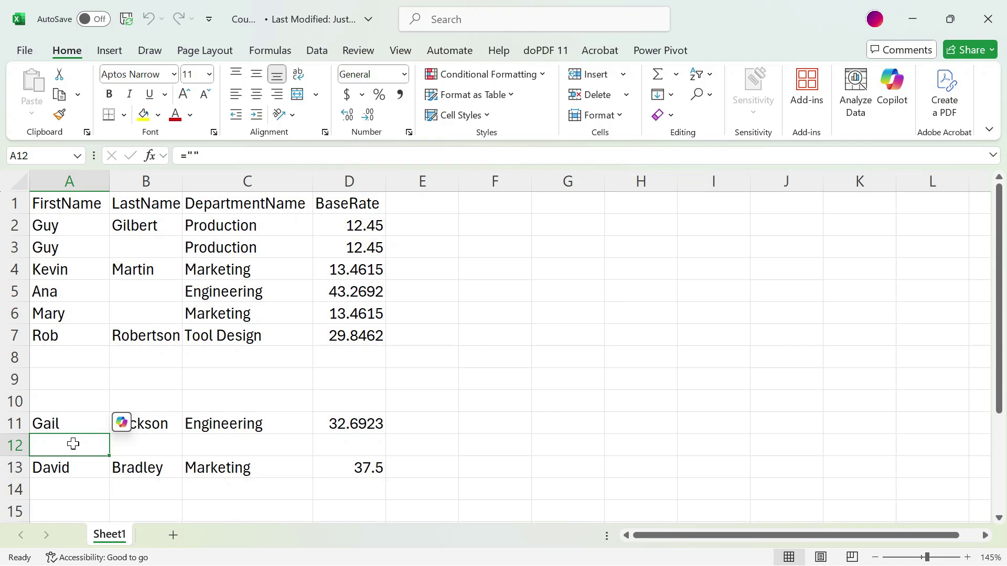
key("alt+Tab")
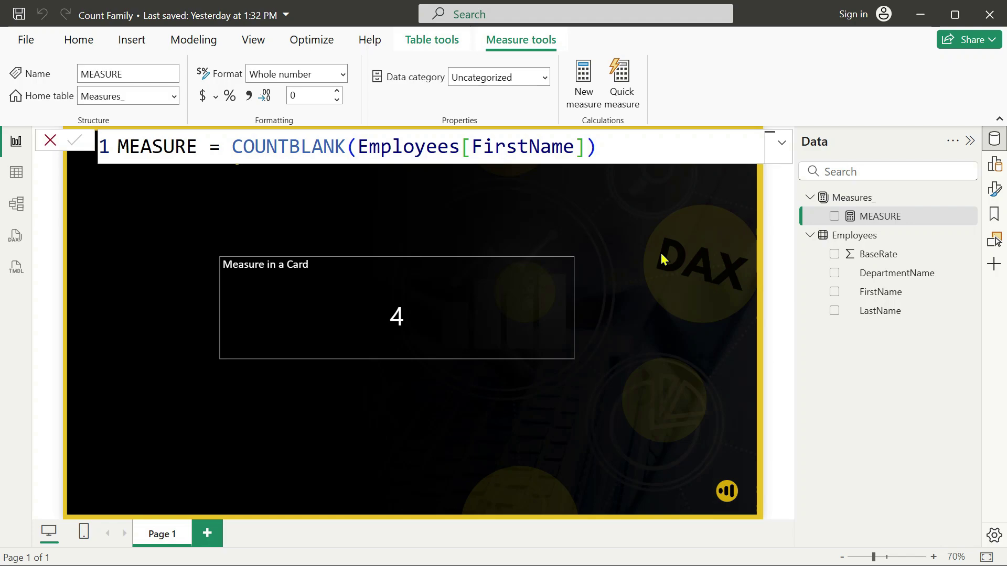
Step: Clear the contents of cells A12:D12 in the Excel workbook and check cell A12
key("alt+Tab")
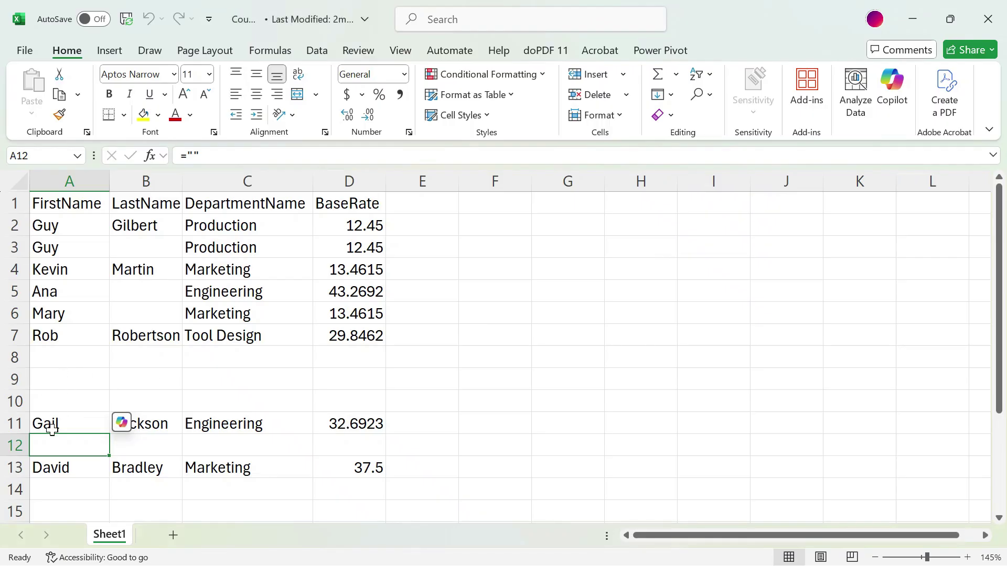
left_click(210, 445)
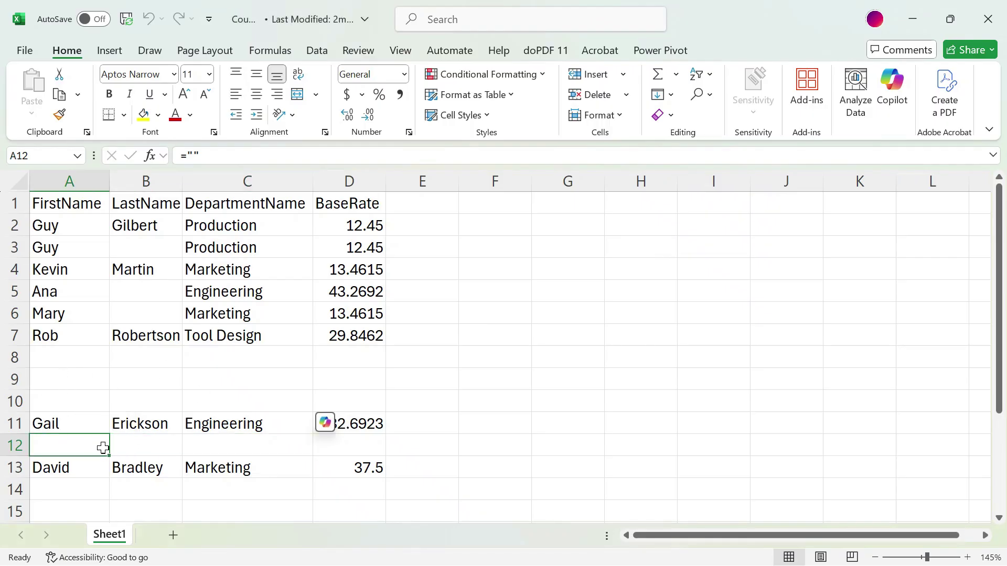
left_click_drag(74, 447, 349, 442)
key("Delete")
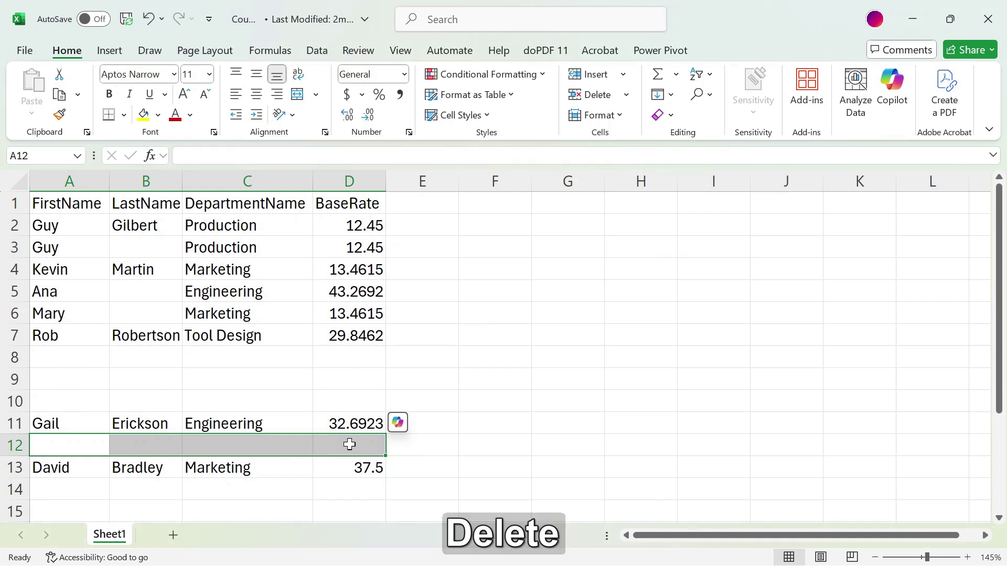
left_click(67, 443)
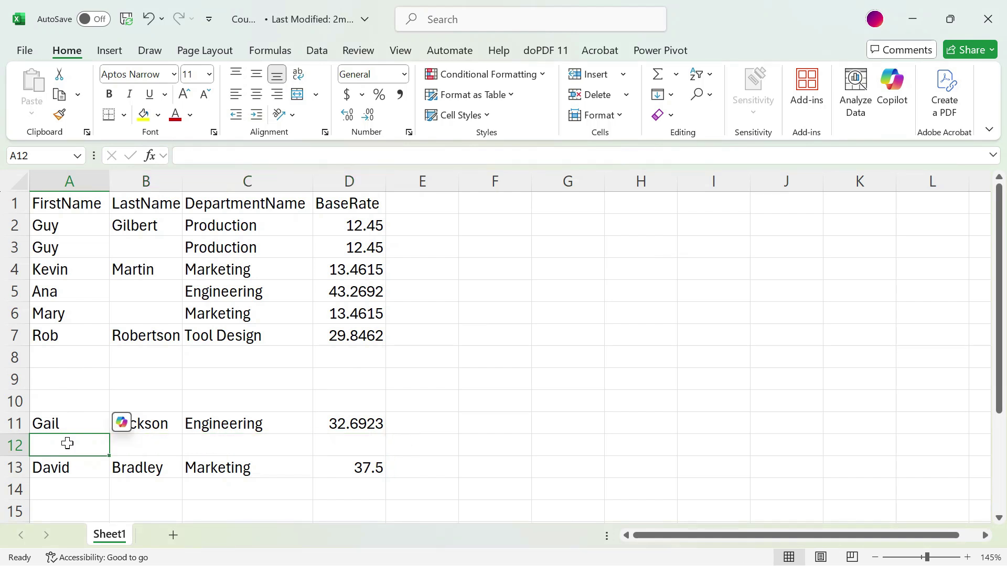
Step: Save and close the Counts workbook, and refresh the data in Power BI
left_click(125, 19)
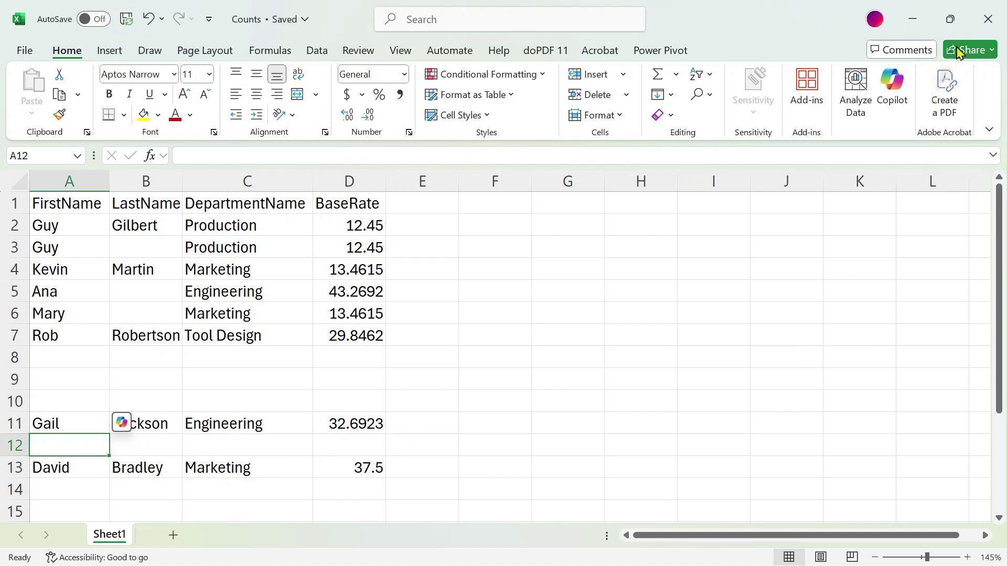
left_click(986, 24)
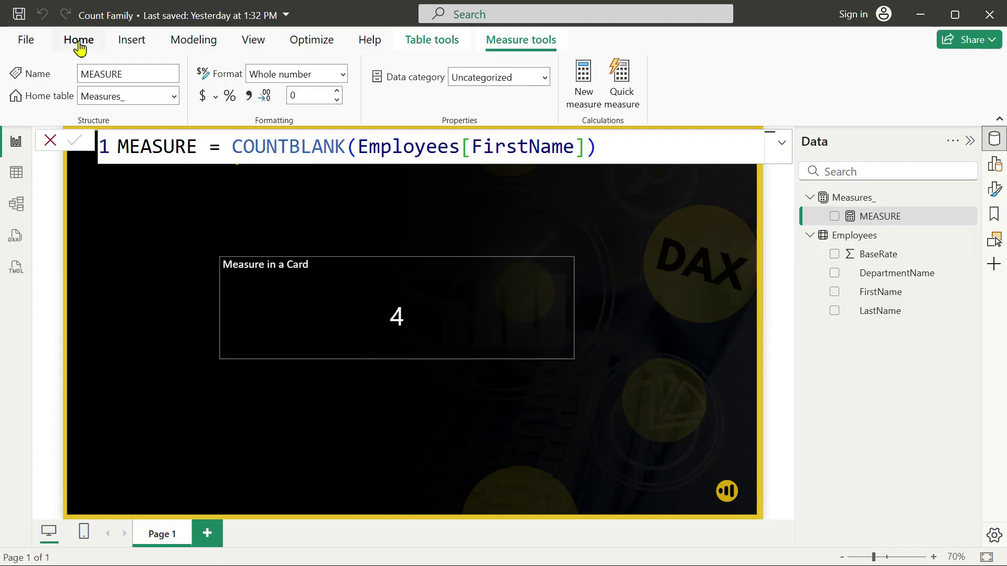
left_click(80, 41)
left_click(369, 83)
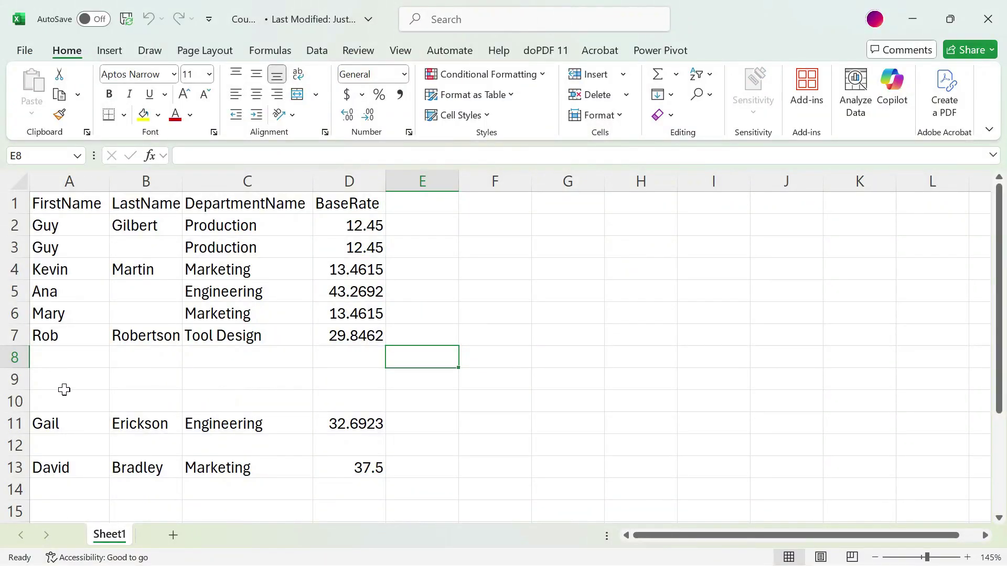
Step: Clear the contents of cells A9:D10 in the Excel workbook and check column A from A8 down to A13
left_click_drag(60, 381, 341, 396)
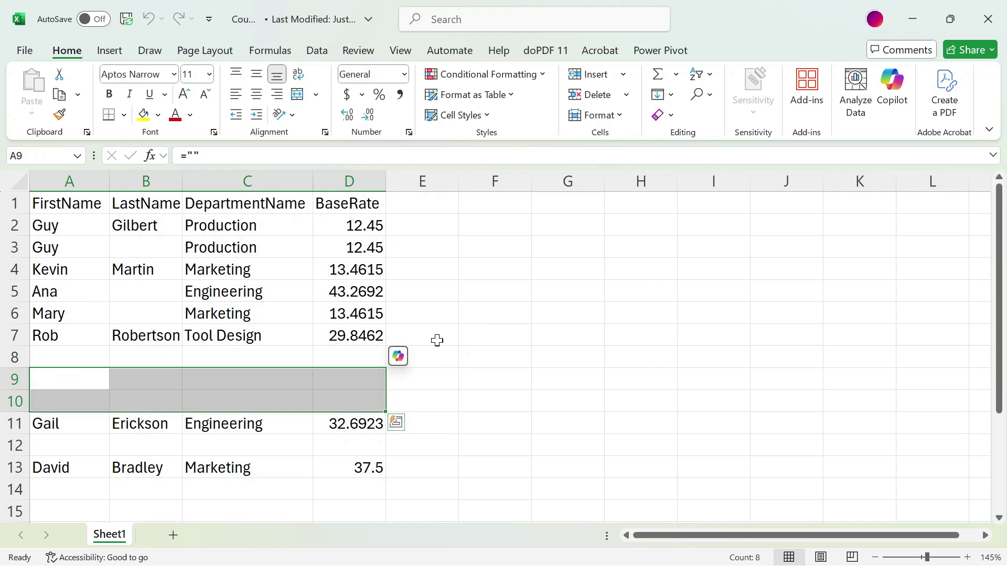
key("Delete")
left_click(62, 361)
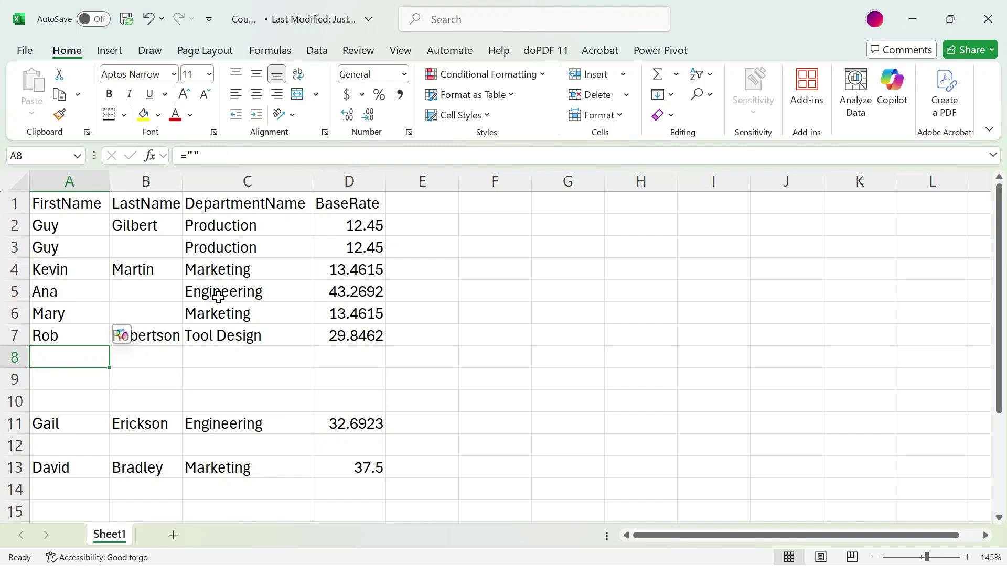
key("Down")
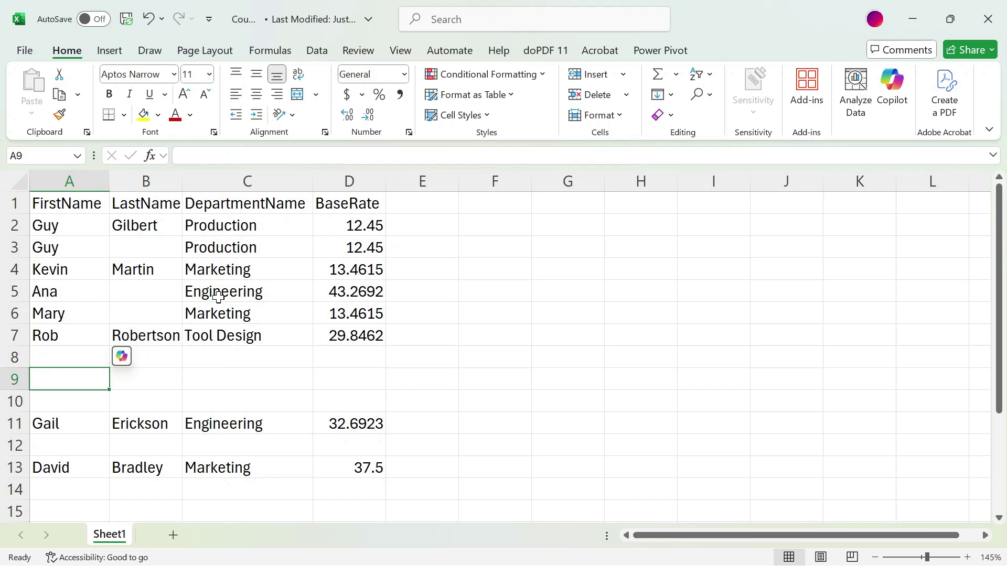
key("Down")
key("Down")
key("Down")
key("Down")
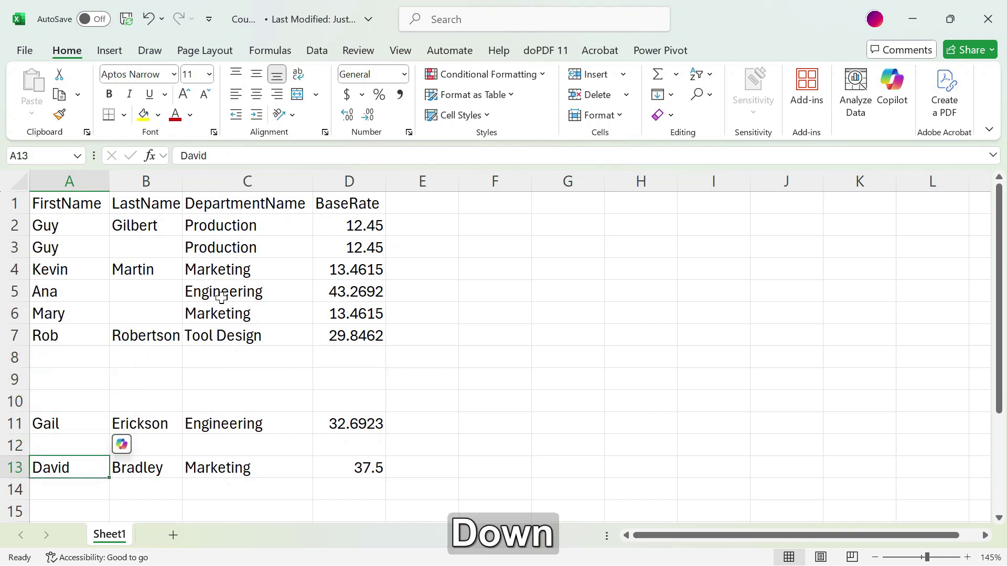
Step: Save the cleared rows, close the workbook and refresh the Power BI report data
left_click(130, 24)
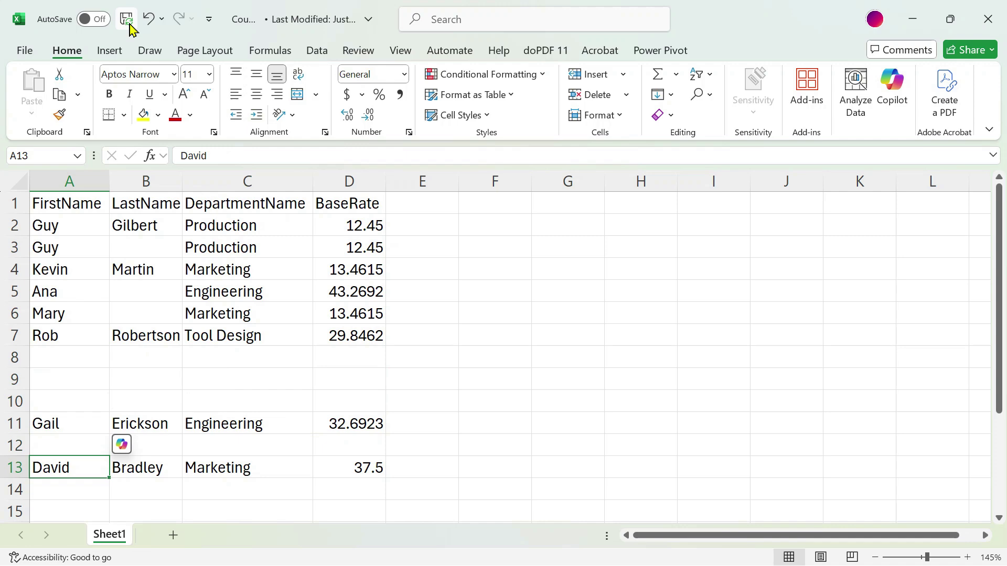
left_click(988, 21)
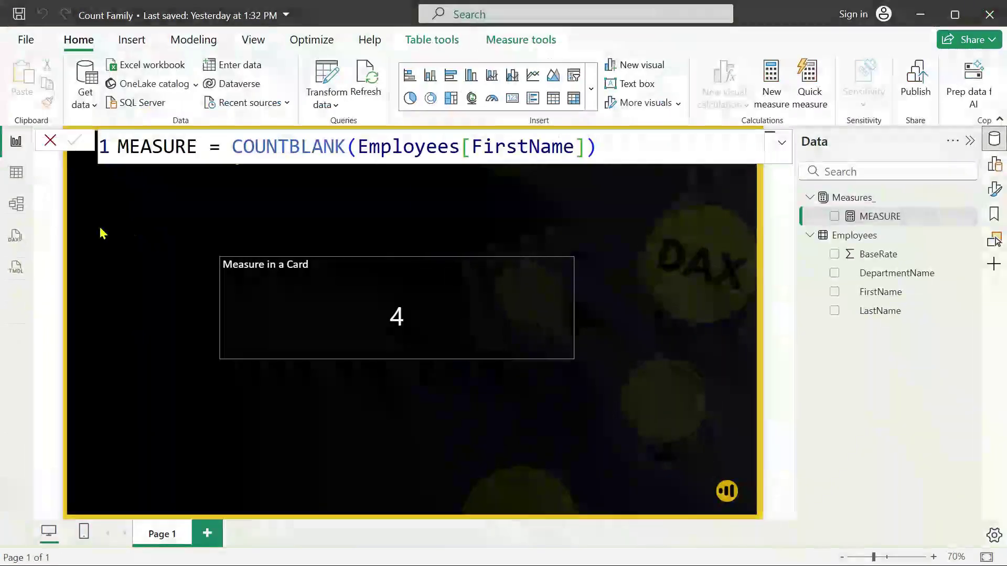
left_click(370, 81)
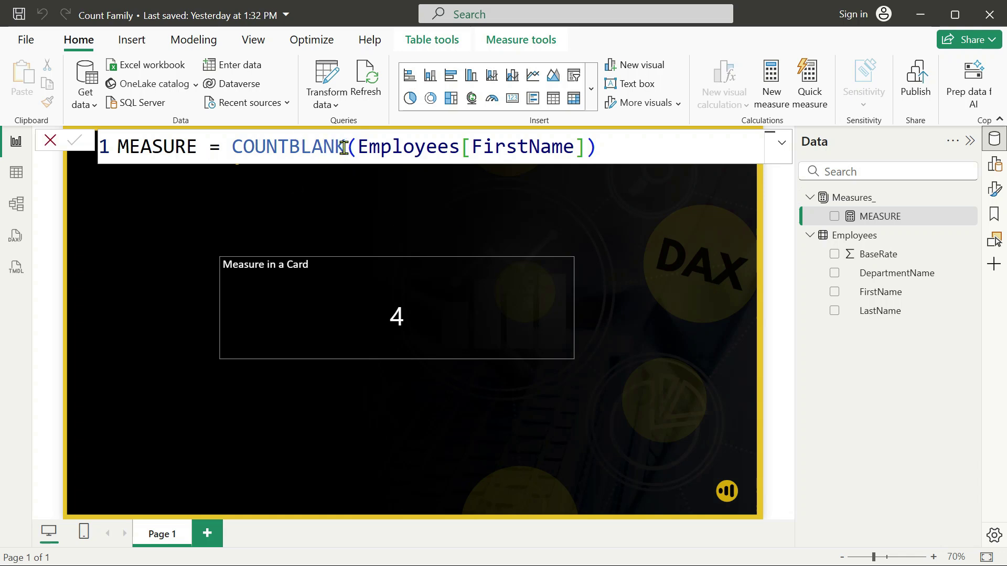
Step: Try COUNTROWS in place of COUNTBLANK in the MEASURE formula with Employees[FirstName] as its argument
left_click_drag(348, 146, 289, 146)
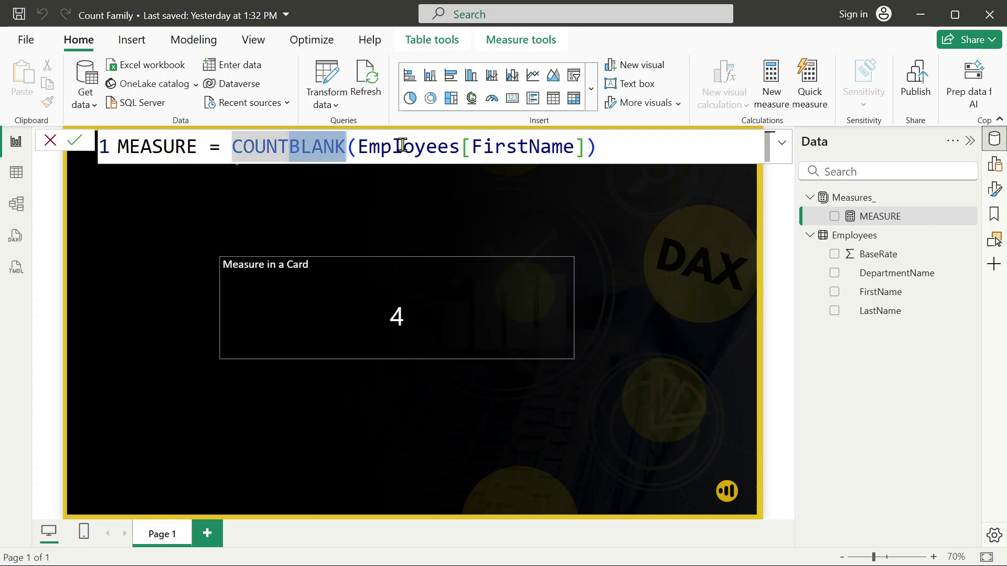
type("R")
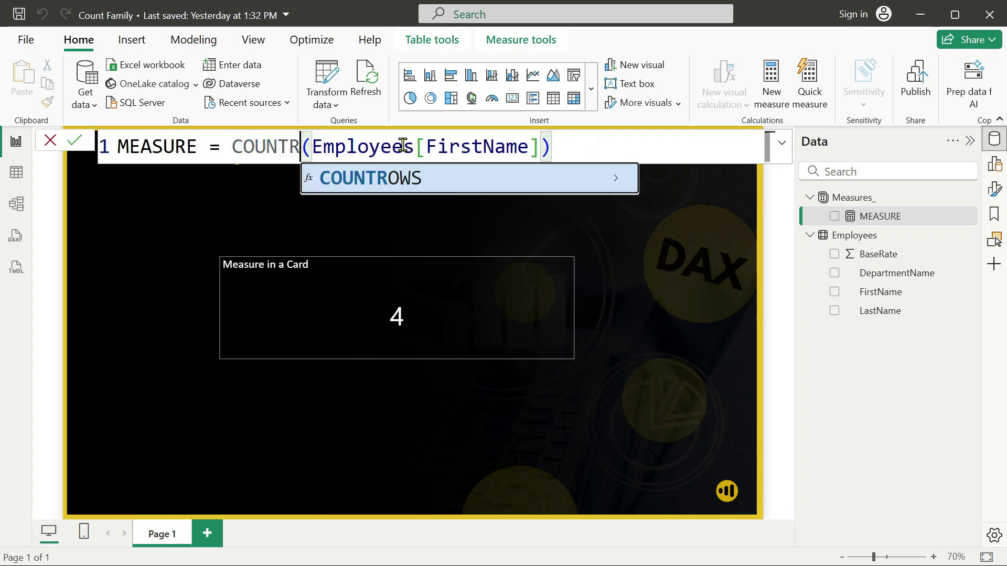
key("Tab")
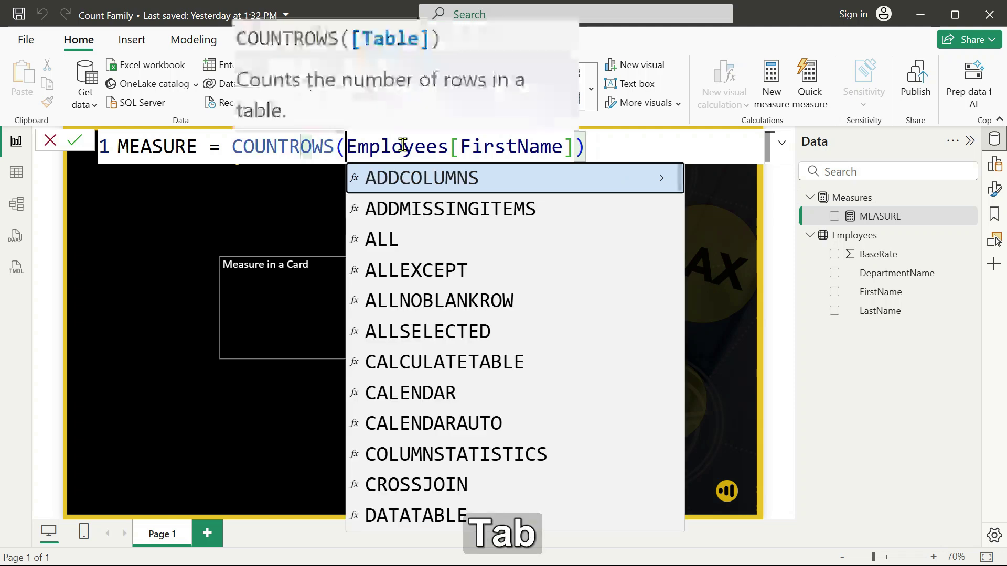
left_click(607, 146)
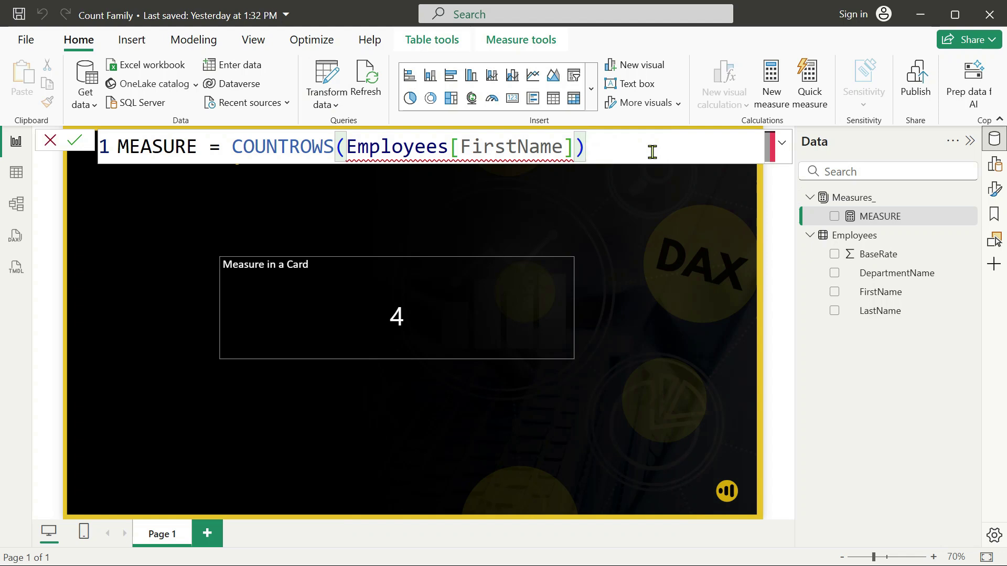
Step: Change the MEASURE formula's function from COUNTROWS back to COUNTBLANK
left_click(334, 146)
key("BackSpace")
key("BackSpace")
key("BackSpace")
key("BackSpace")
key("BackSpace")
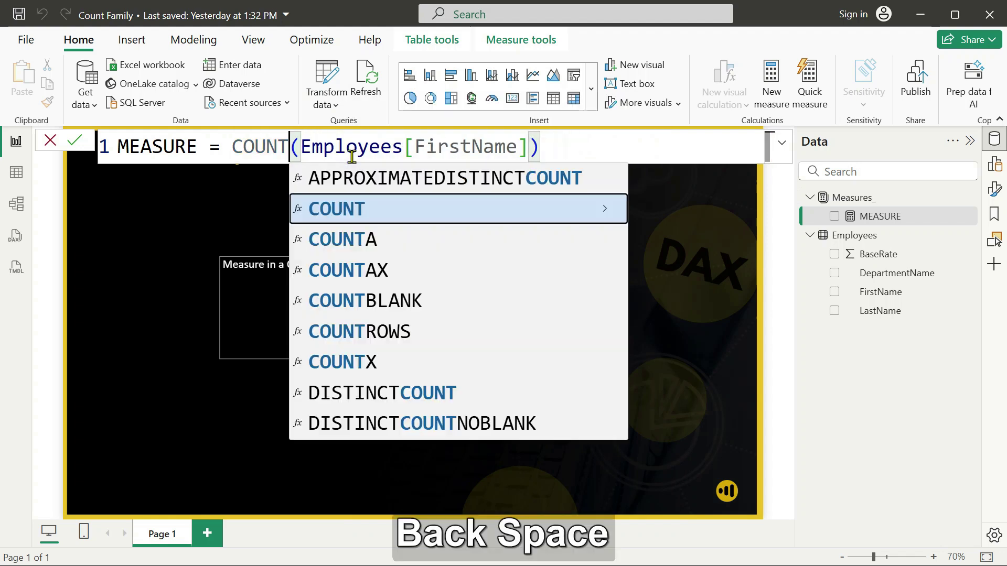
type("T")
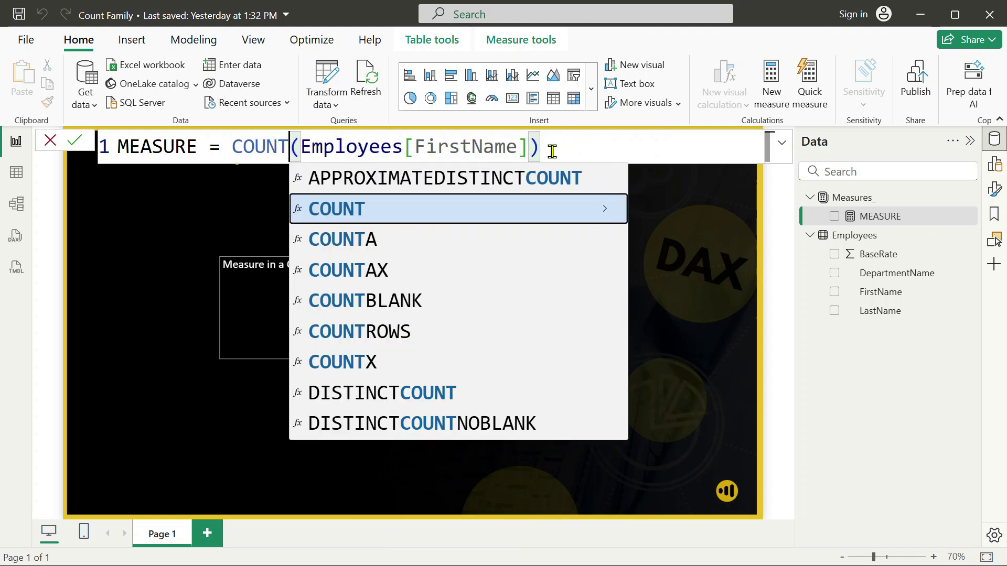
left_click_drag(530, 147, 404, 148)
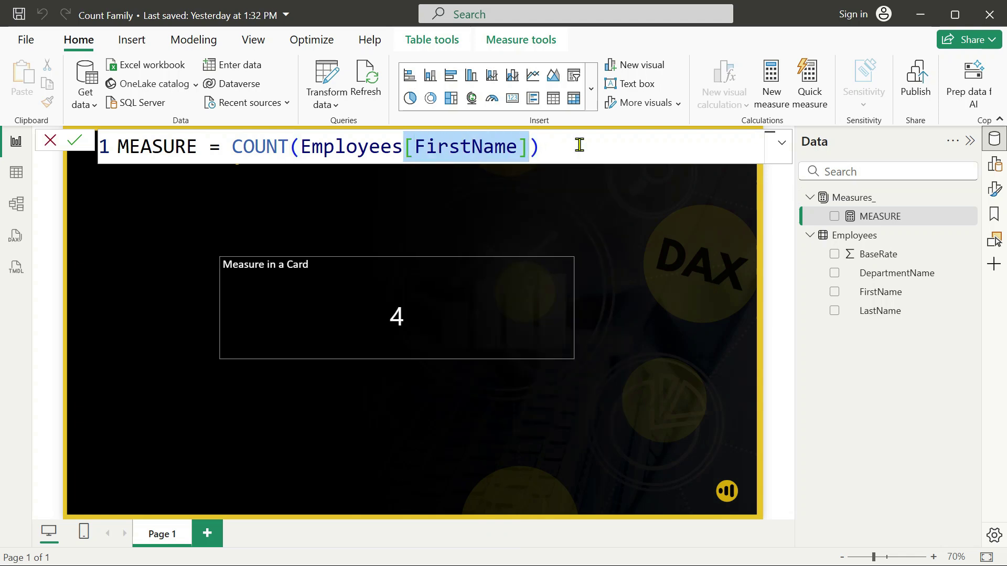
left_click(291, 146)
type("BLA")
key("Tab")
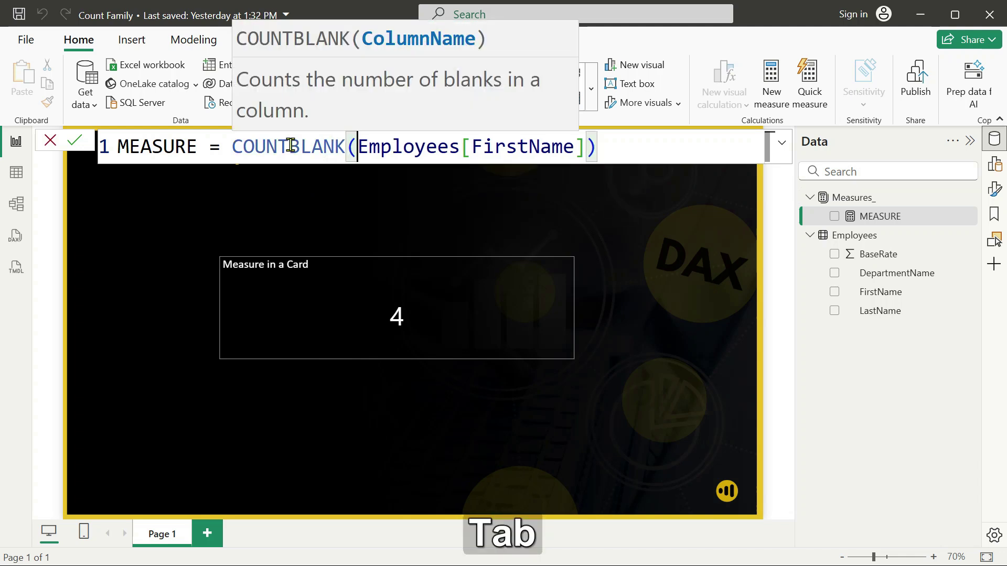
Step: Replace COUNTBLANK with COUNTROWS in the MEASURE formula
left_click(585, 147)
left_click(348, 145)
key("BackSpace")
key("BackSpace")
key("BackSpace")
key("BackSpace")
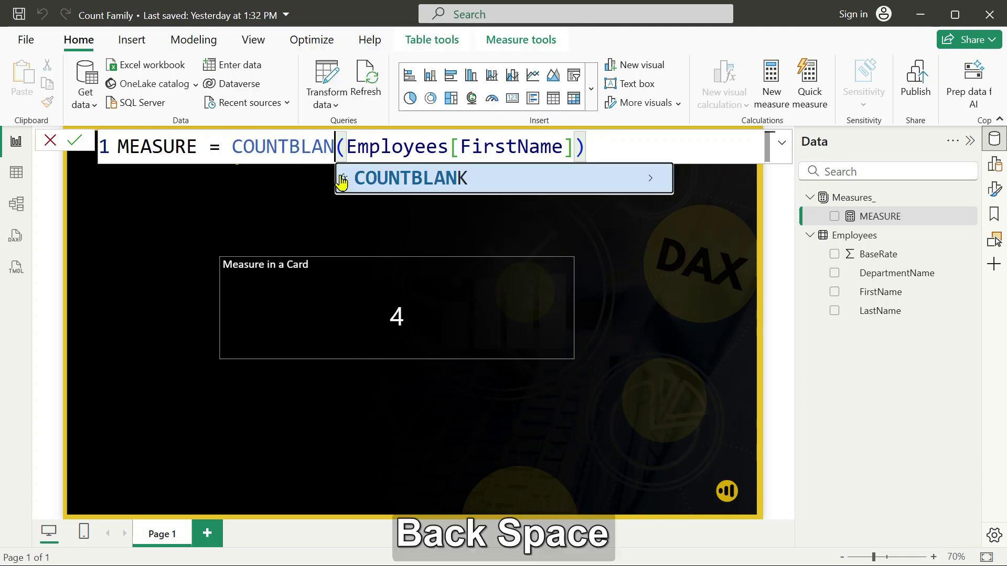
key("BackSpace")
type("R")
key("Tab")
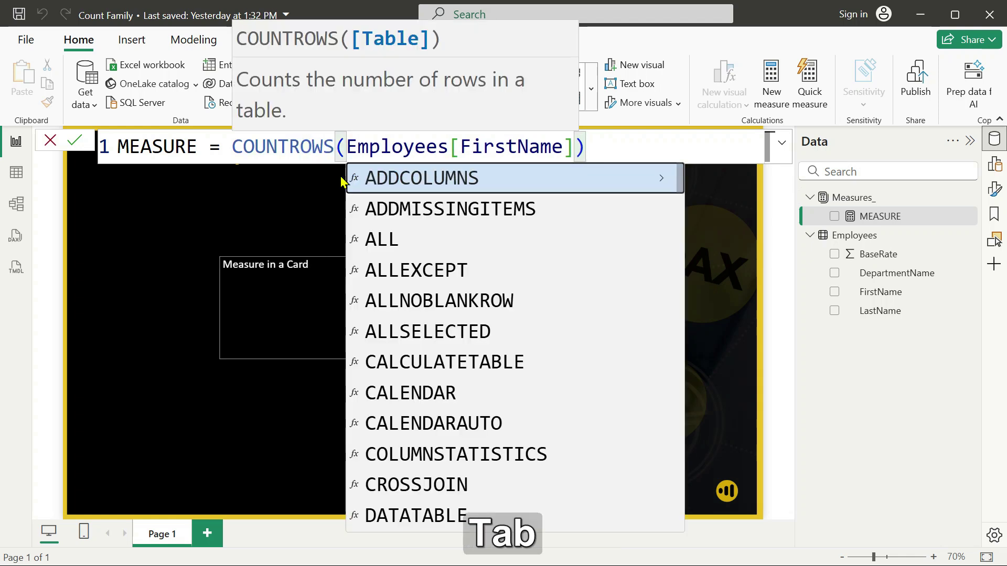
Step: Remove the [FirstName] column reference so the formula reads COUNTROWS(Employees), and commit the measure
left_click(634, 150)
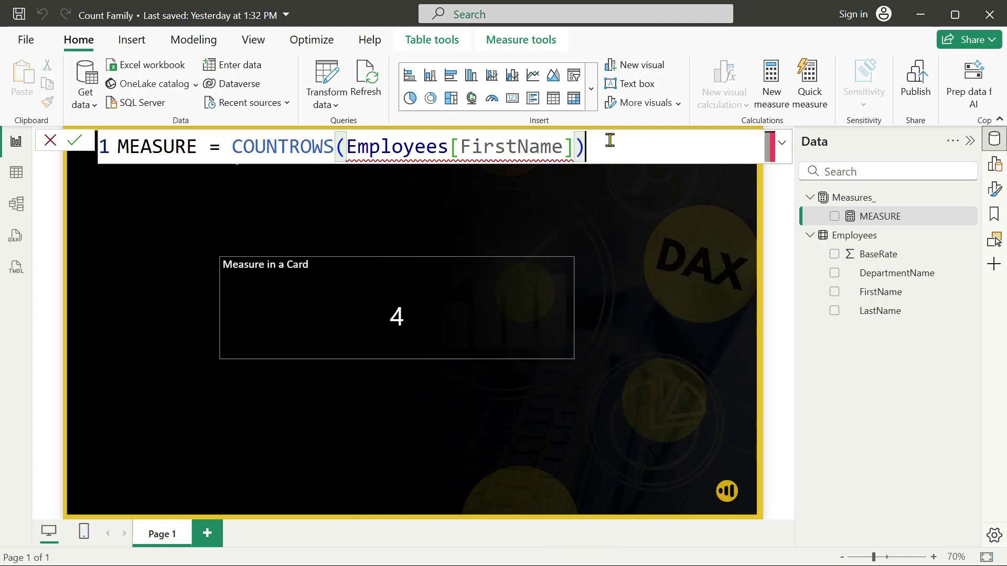
key("Left")
key("BackSpace")
key("BackSpace")
key("BackSpace")
key("BackSpace")
key("BackSpace")
key("BackSpace")
key("BackSpace")
key("BackSpace")
key("BackSpace")
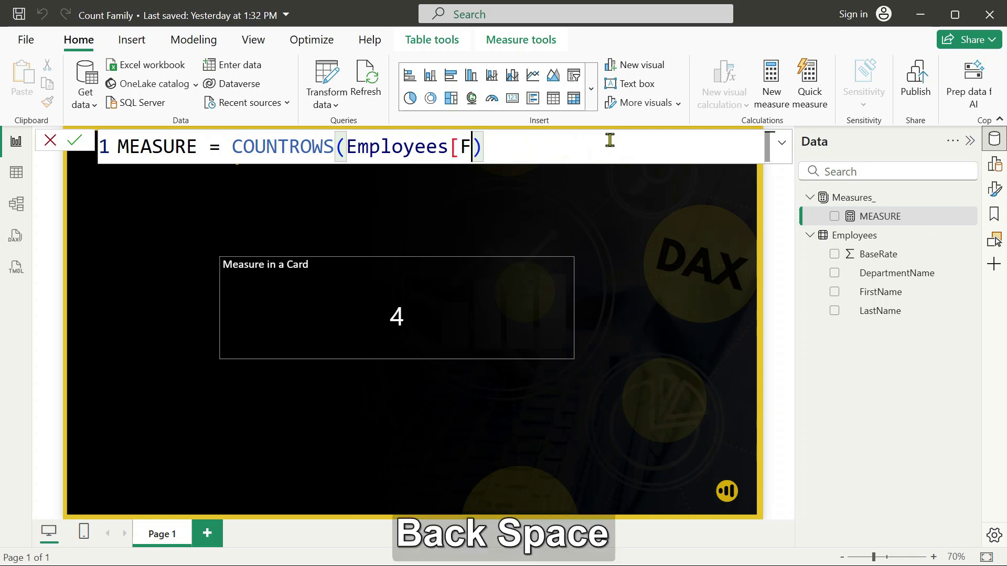
key("BackSpace")
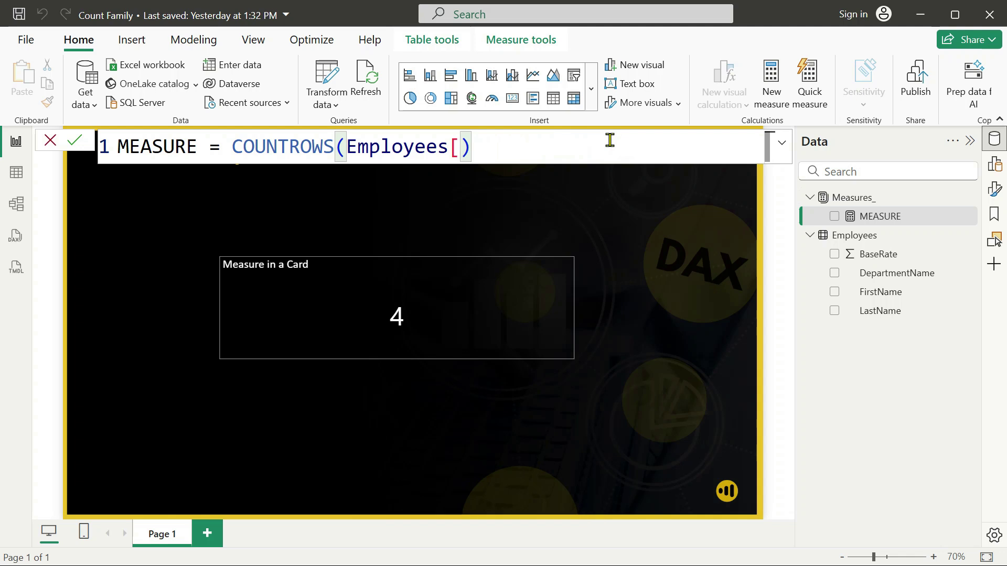
key("BackSpace")
left_click(548, 145)
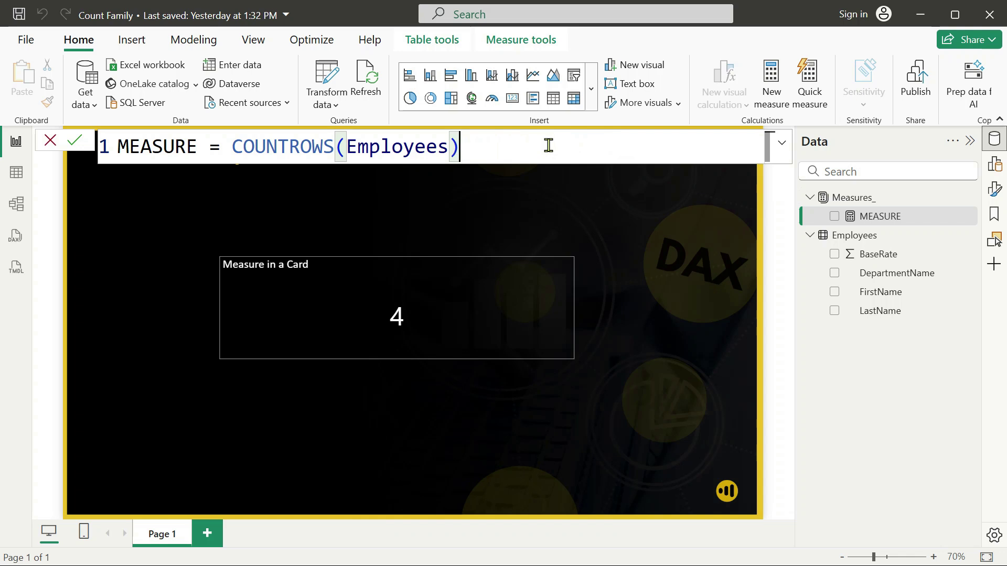
key("Return")
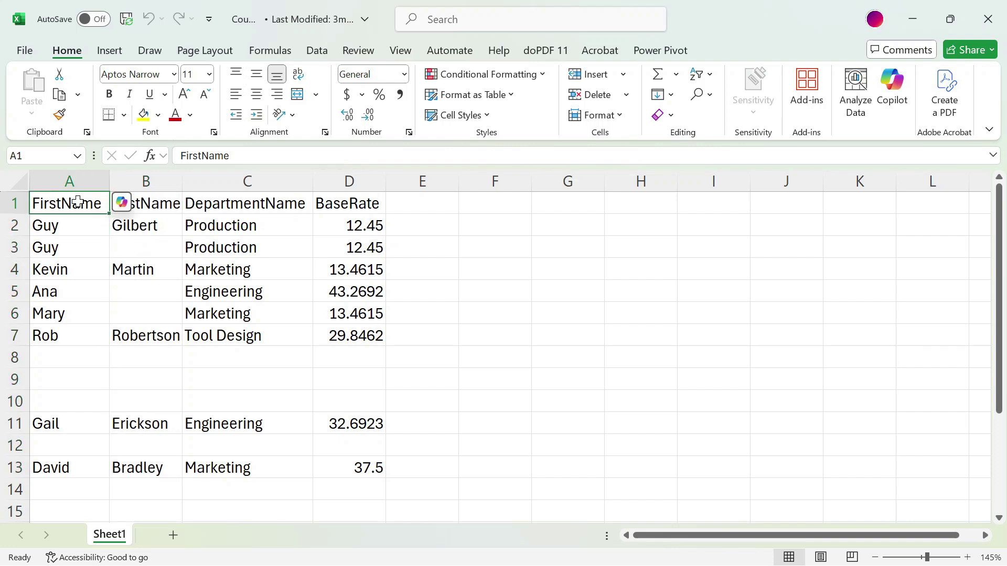
Step: Examine the FirstName and LastName columns, cell A8 and the full data range A2:D13 as the rows COUNTROWS counts
left_click_drag(72, 199, 63, 470)
left_click_drag(160, 208, 158, 467)
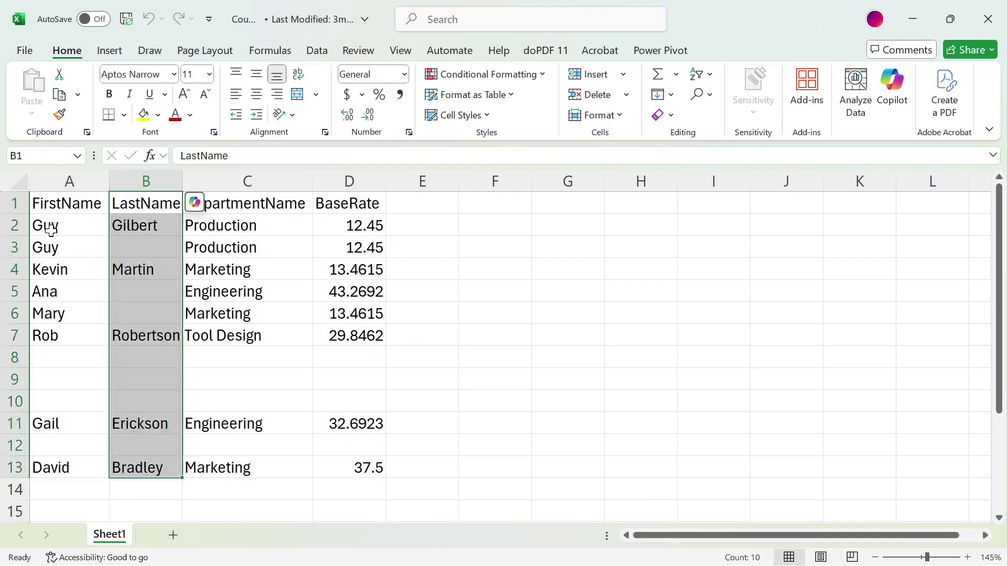
left_click_drag(49, 225, 342, 468)
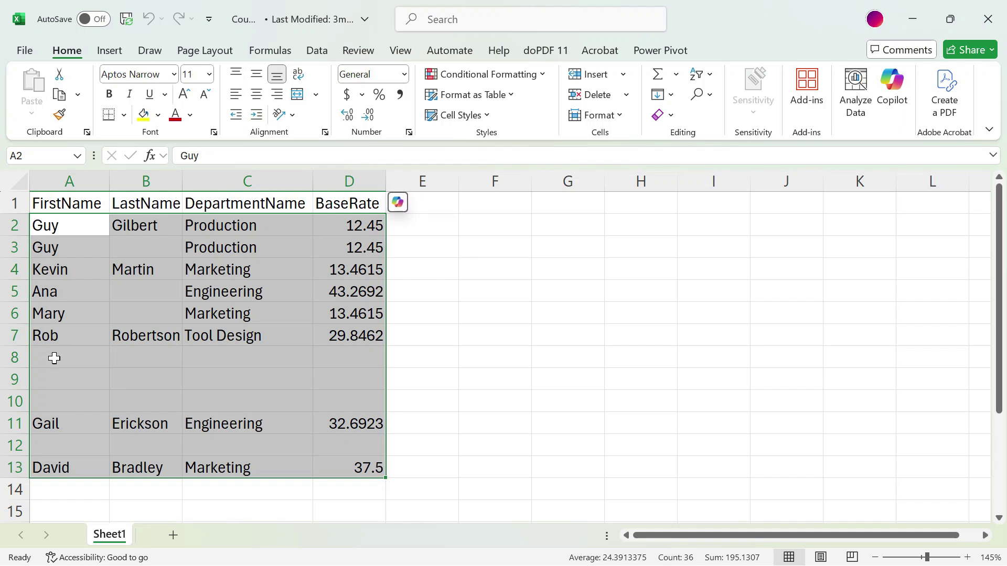
left_click(55, 358)
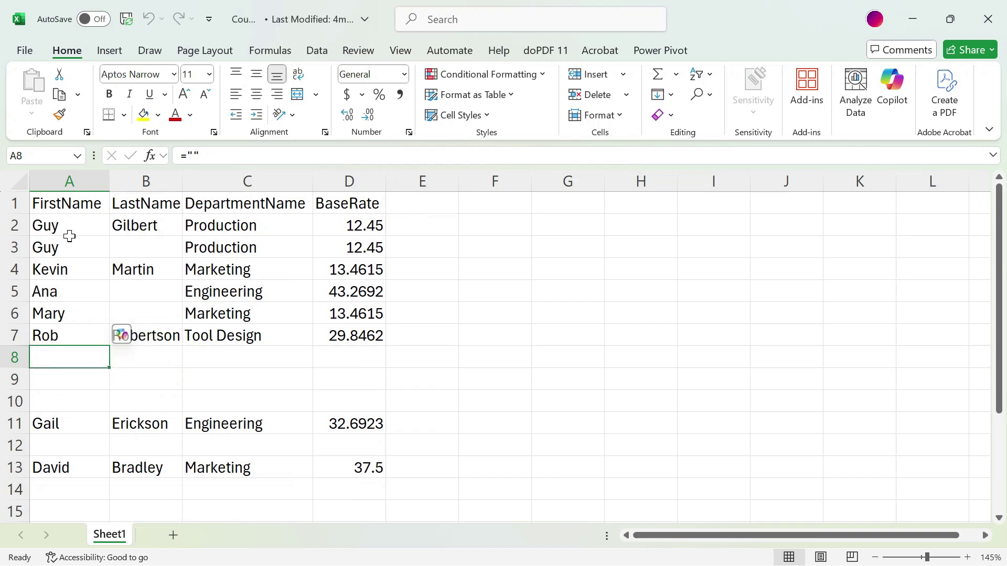
left_click_drag(48, 225, 338, 467)
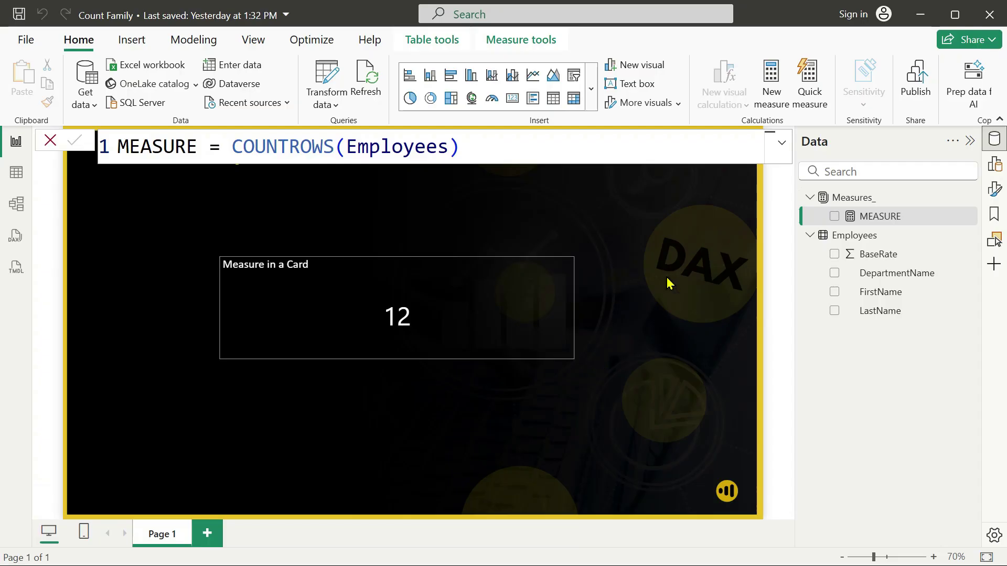
Step: In Power BI, replace COUNTROWS(Employees) in the MEASURE formula with the DISTINCTCOUNT function
left_click(675, 264)
left_click(533, 295)
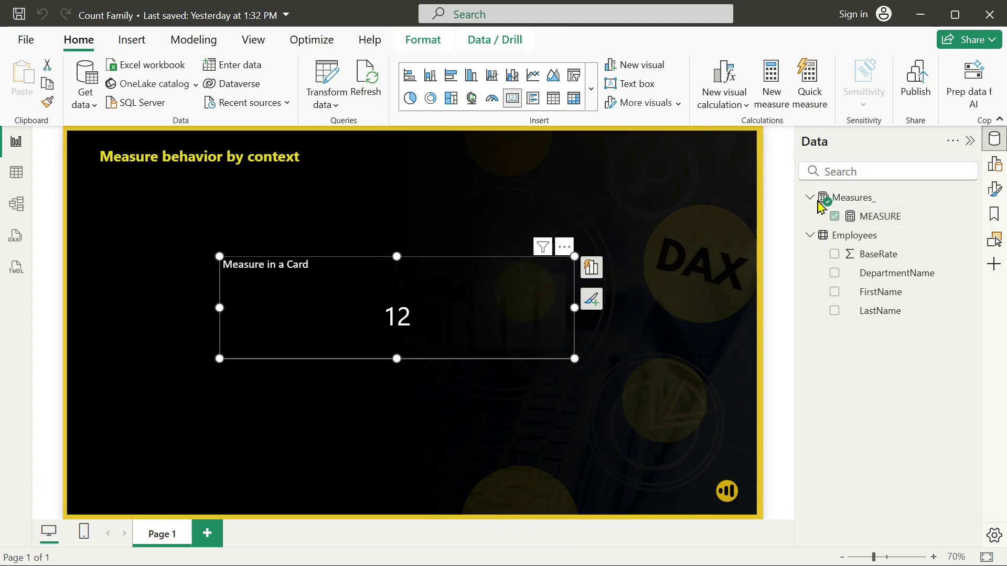
left_click(875, 221)
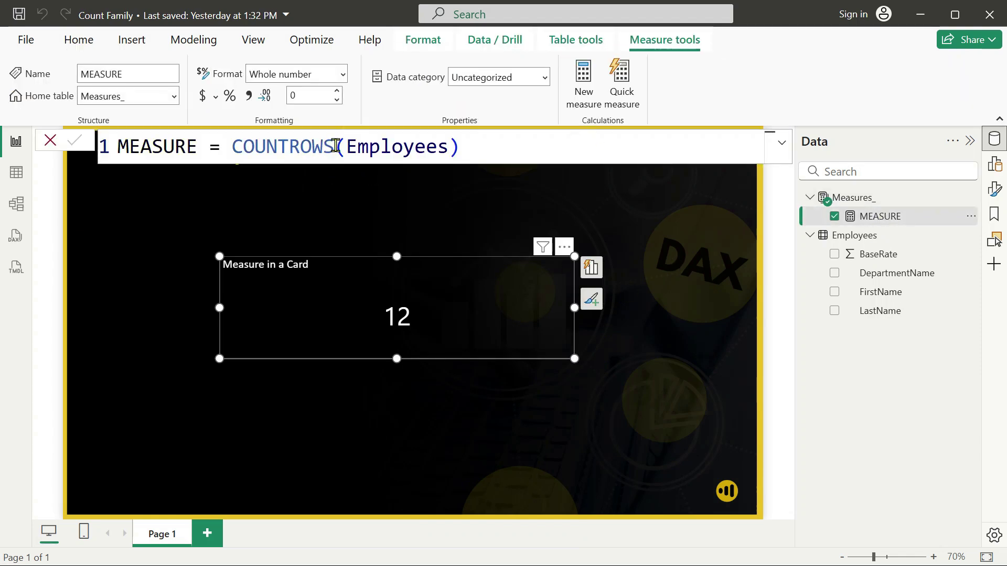
left_click_drag(459, 149, 232, 147)
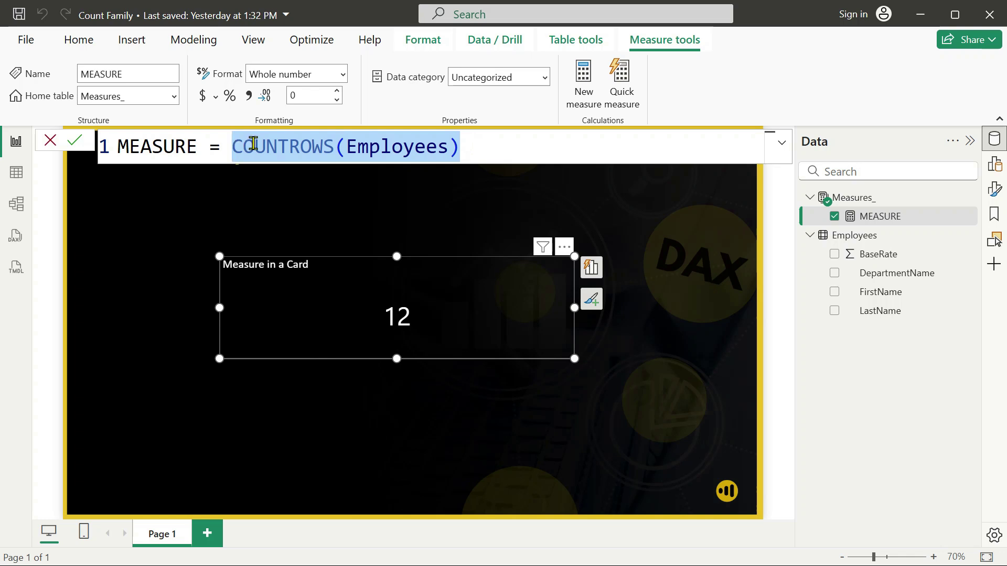
type("DISTINC")
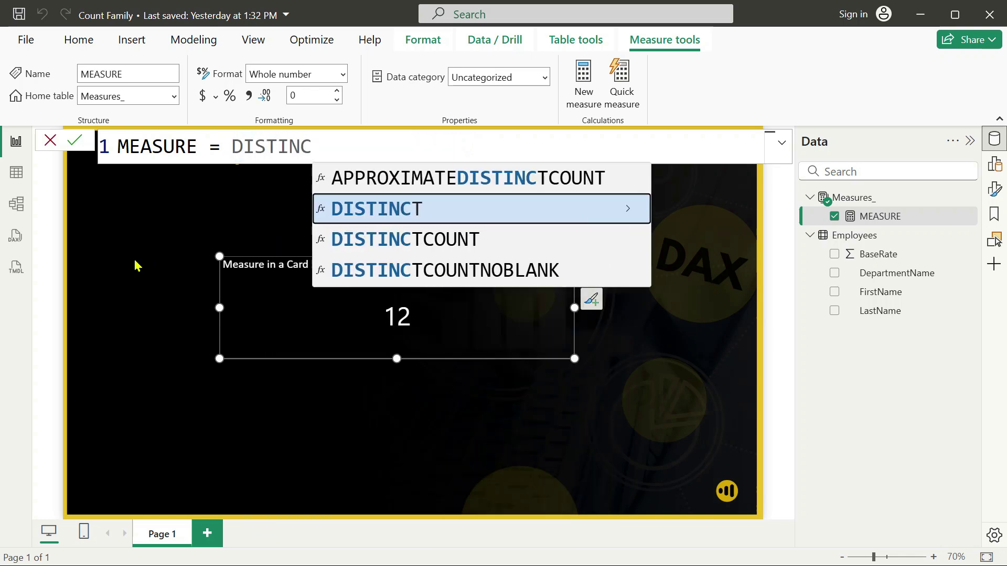
key("Down")
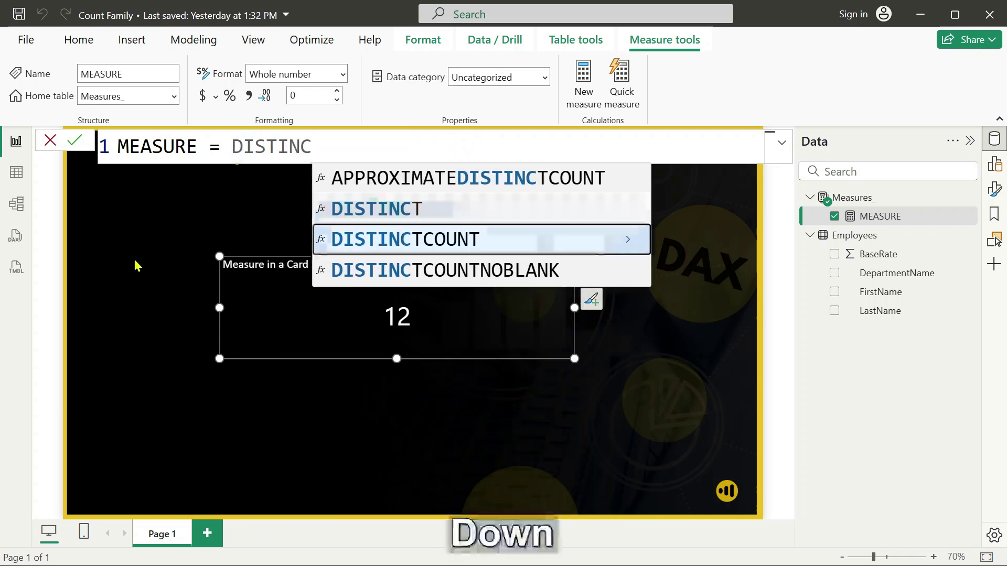
key("Tab")
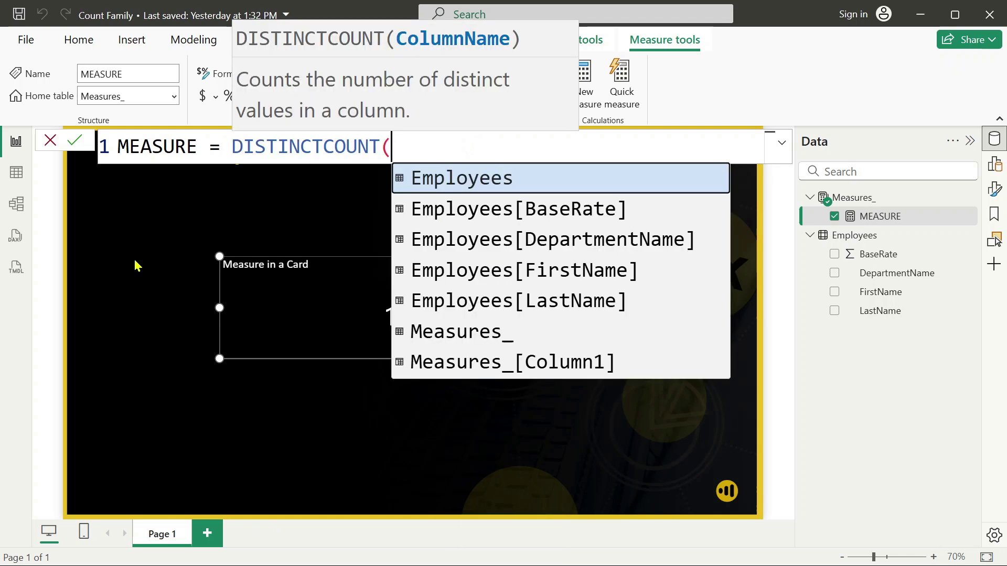
Step: Give DISTINCTCOUNT the Employees[FirstName] column as its argument, commit the measure and show its result in the card
key("Down")
key("Down")
key("Down")
key("Tab")
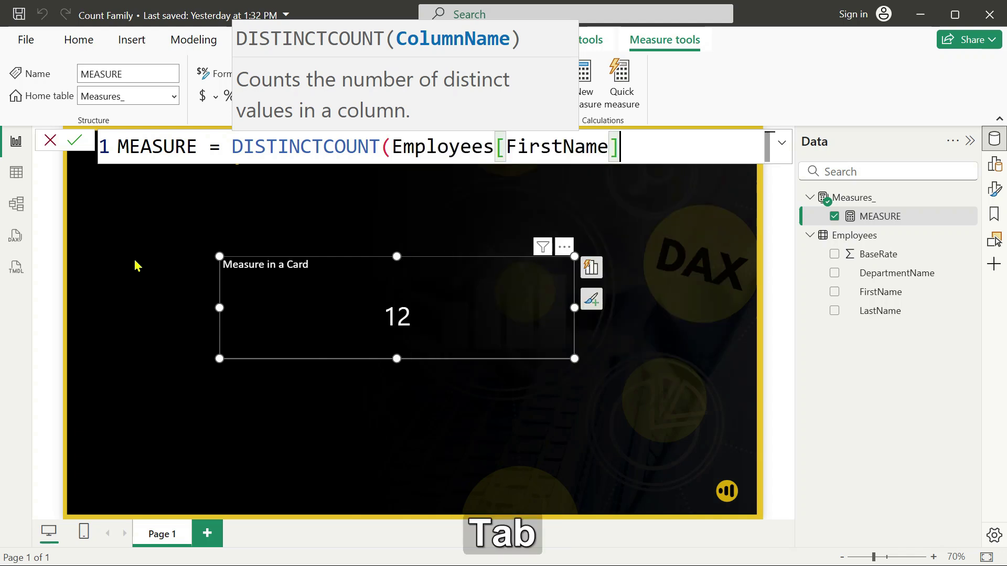
type(")")
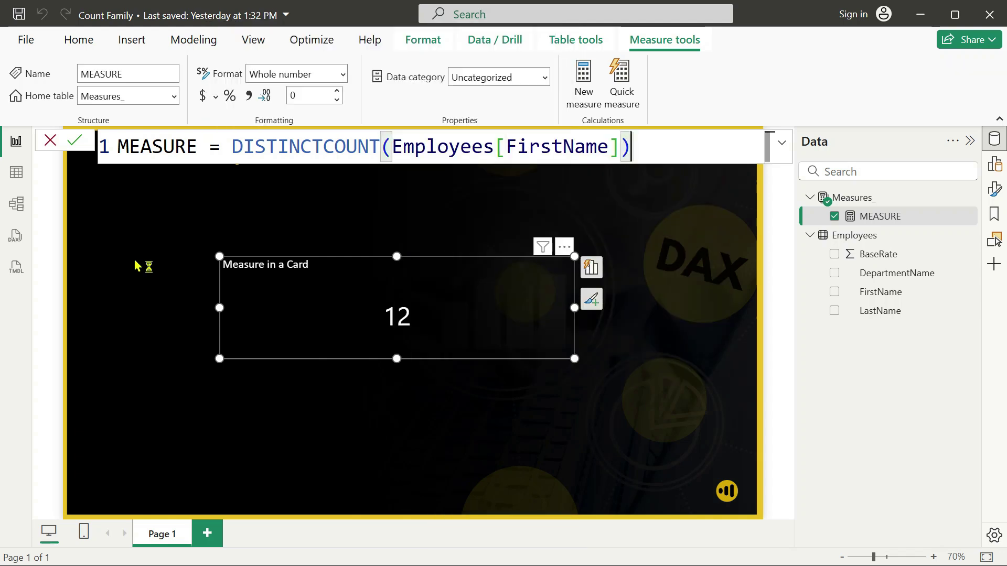
key("Return")
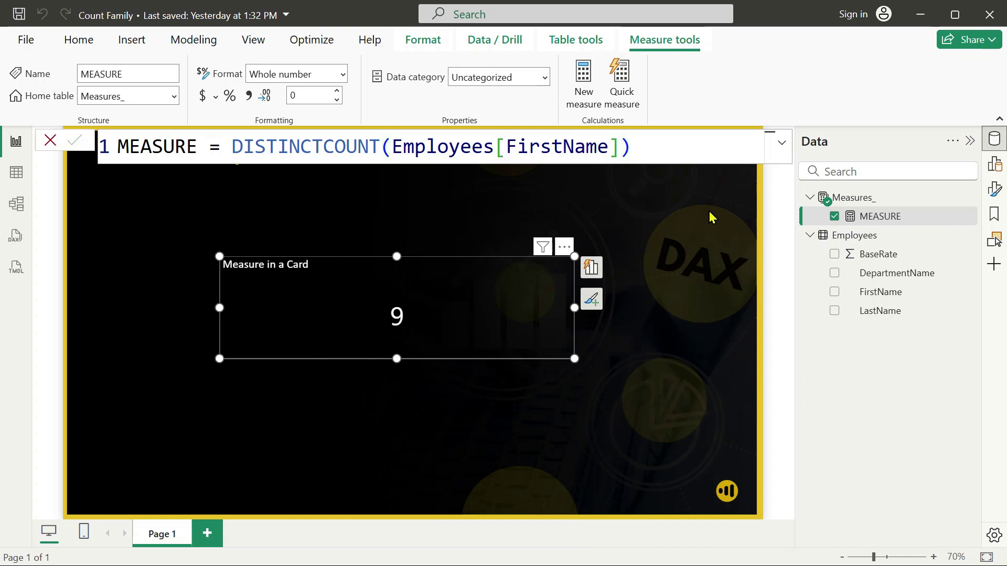
left_click(708, 216)
left_click(556, 338)
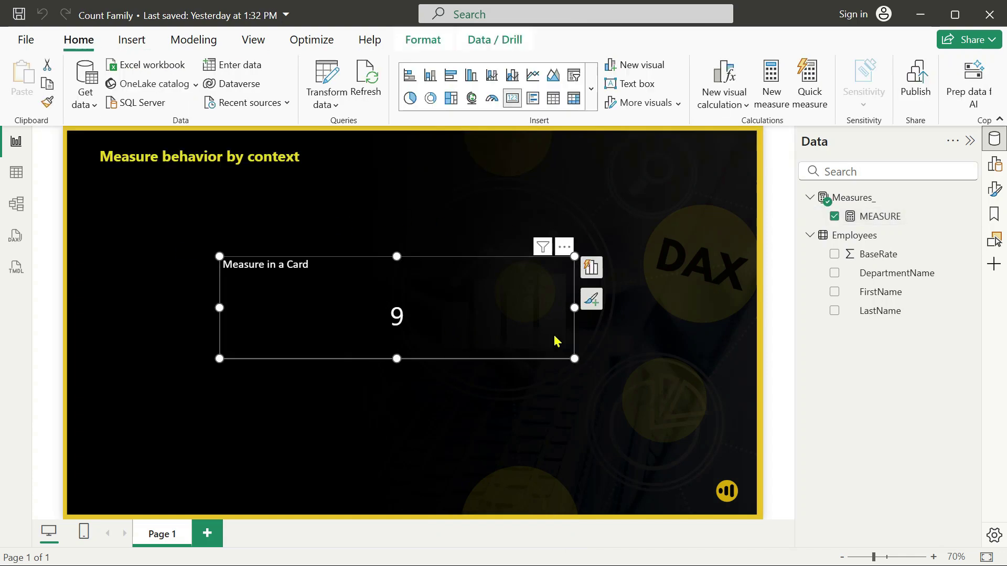
Step: Switch to Excel and compare the first and last names in rows 2 and 3, including B3, within the FirstName column
key("alt+Tab")
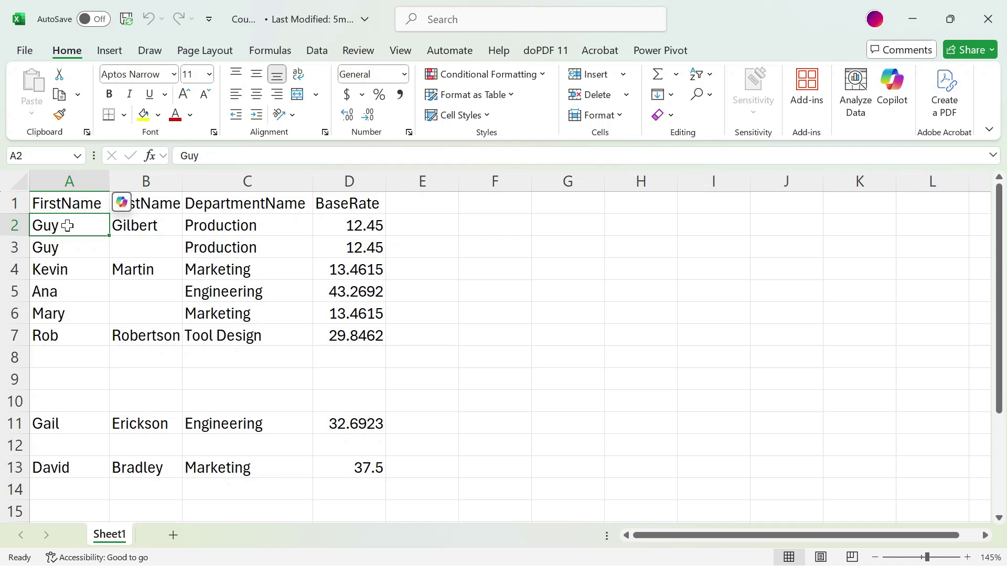
left_click(76, 247)
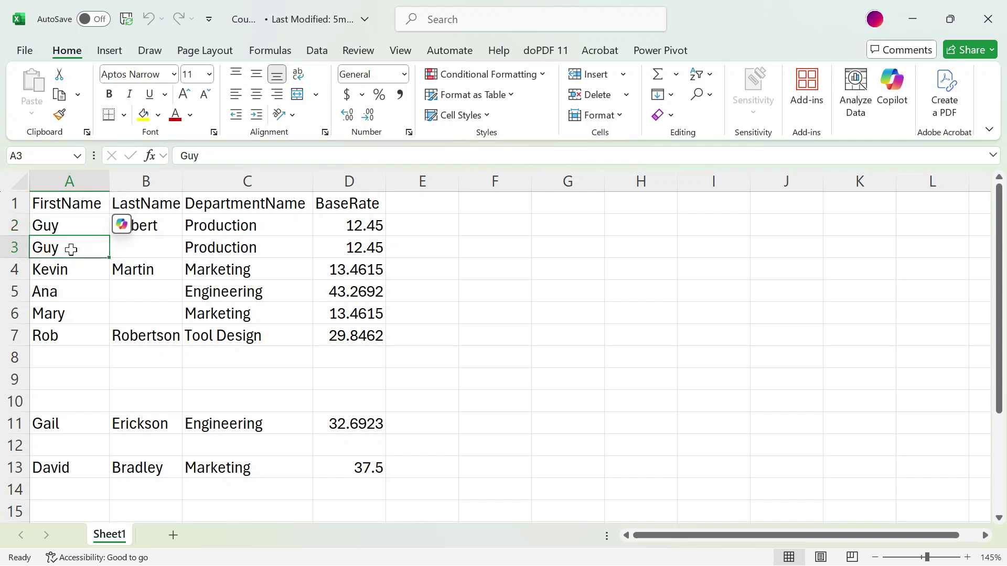
key("Right")
key("Right")
key("Right")
key("Right")
key("Right")
key("Right")
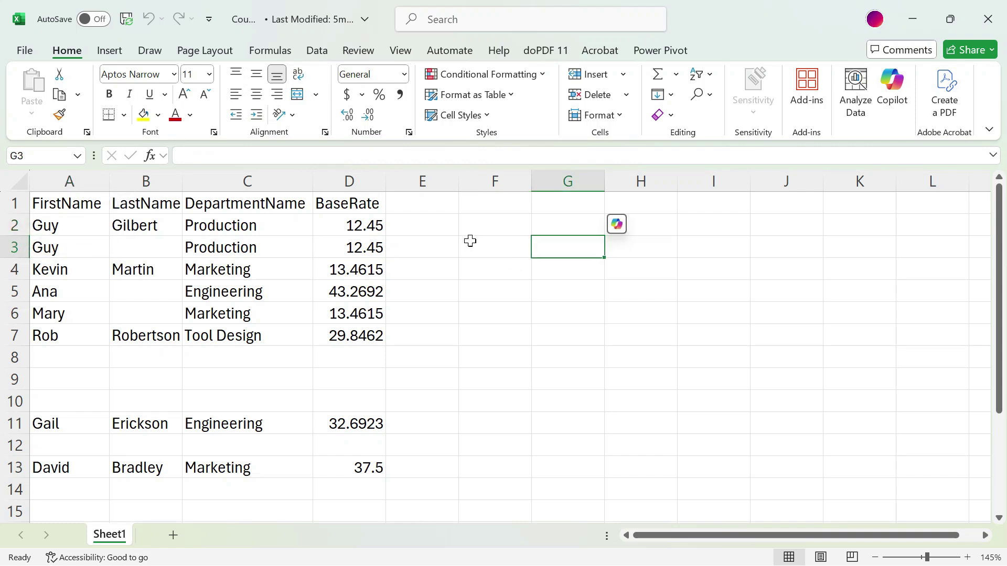
left_click(79, 226)
key("Right")
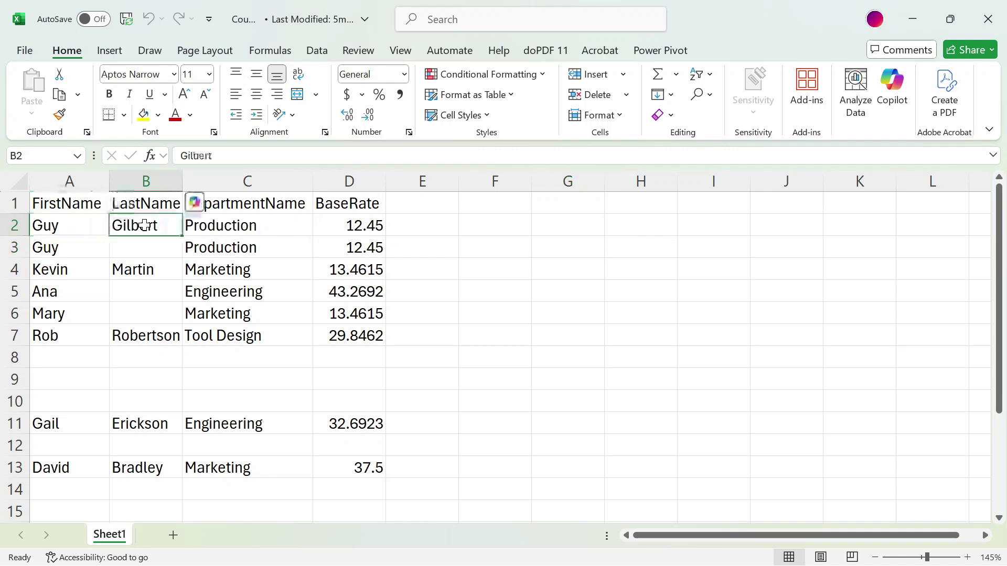
left_click(59, 253)
left_click(141, 247)
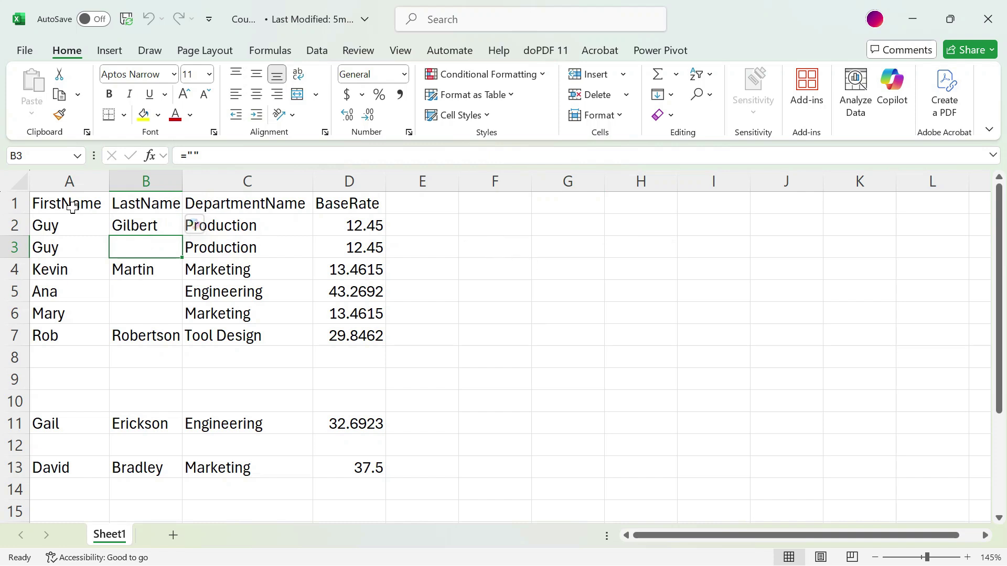
left_click_drag(70, 205, 60, 469)
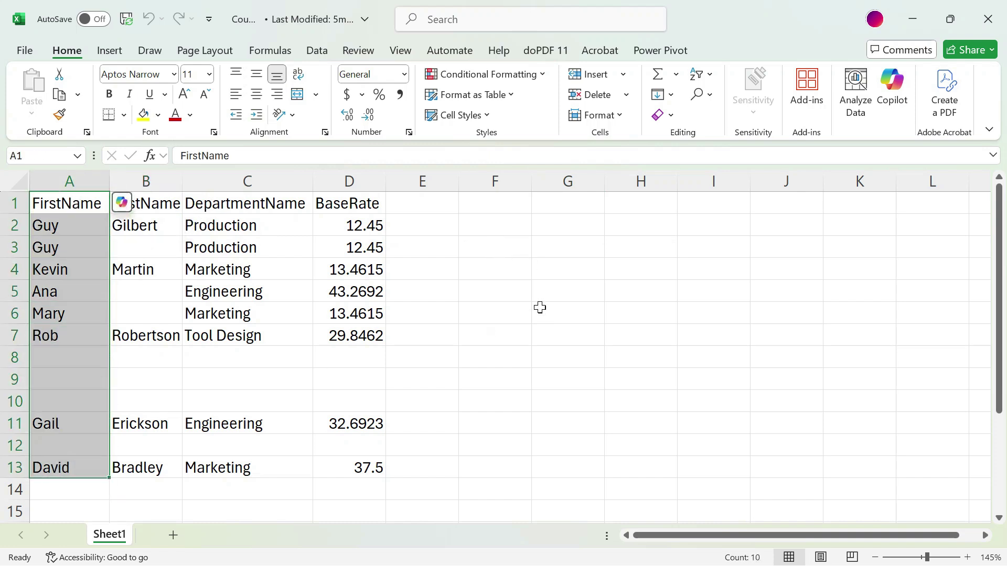
Step: Enter the same last name as in row 7 into cell B3 and widen the LastName column to fit
left_click(149, 249)
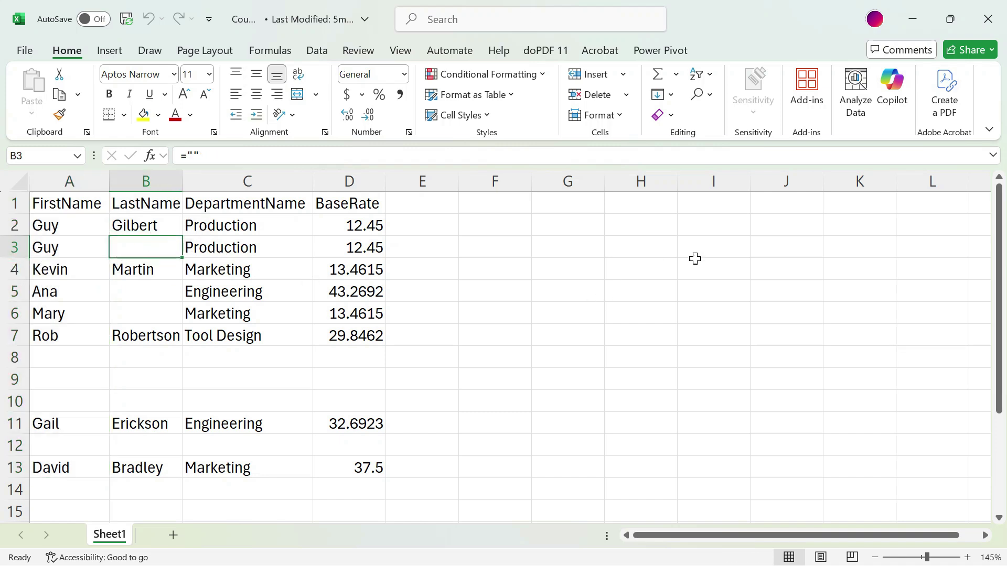
type("rOB")
key("BackSpace")
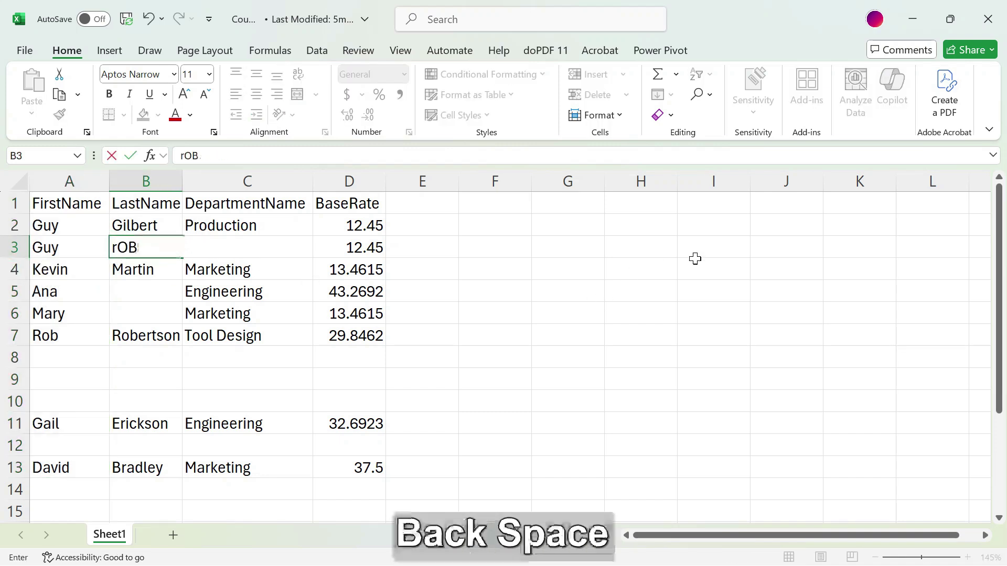
key("BackSpace")
key("BackSpace")
key("BackSpace")
type("r")
key("BackSpace")
key("BackSpace")
type("Robertson")
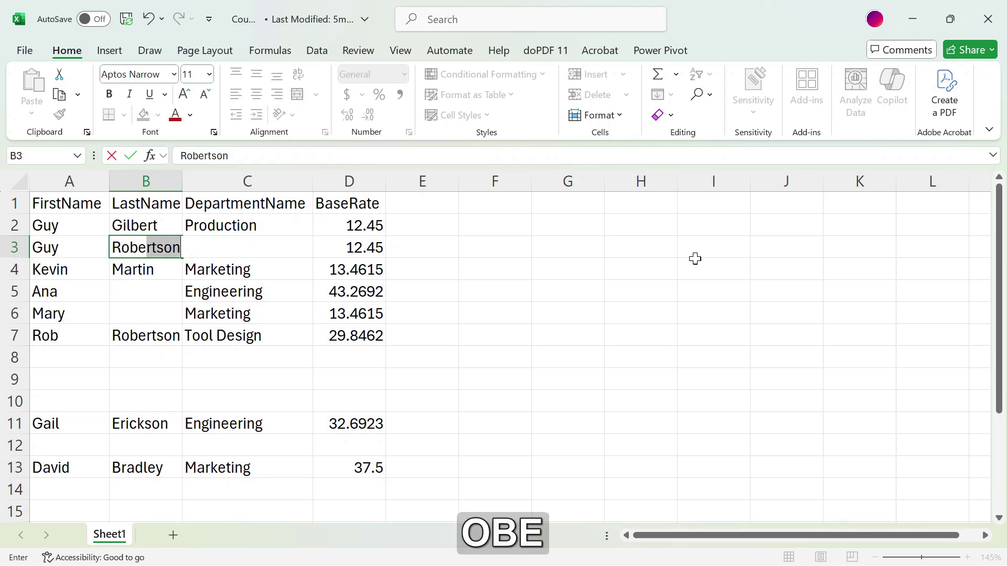
key("Tab")
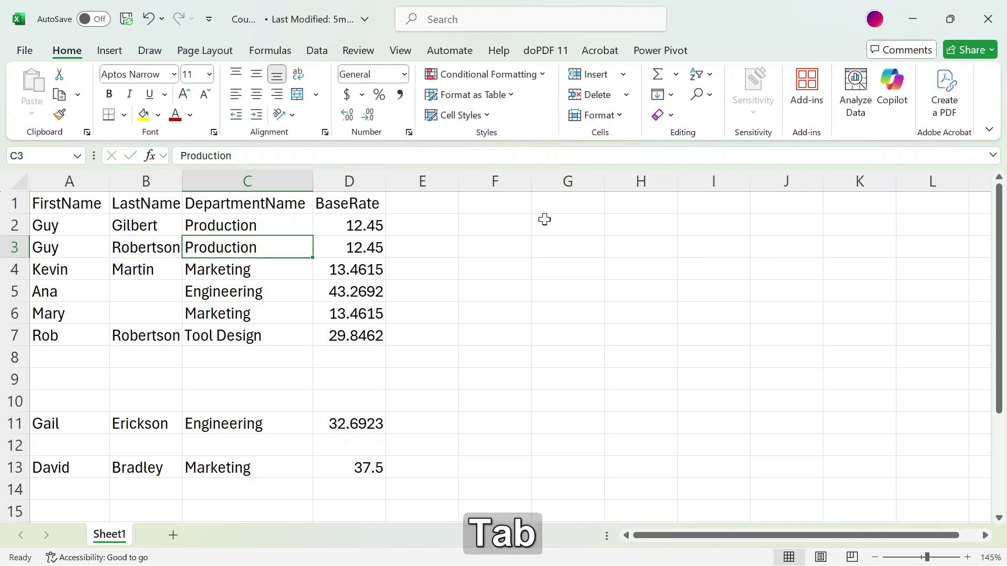
left_click_drag(186, 182, 209, 183)
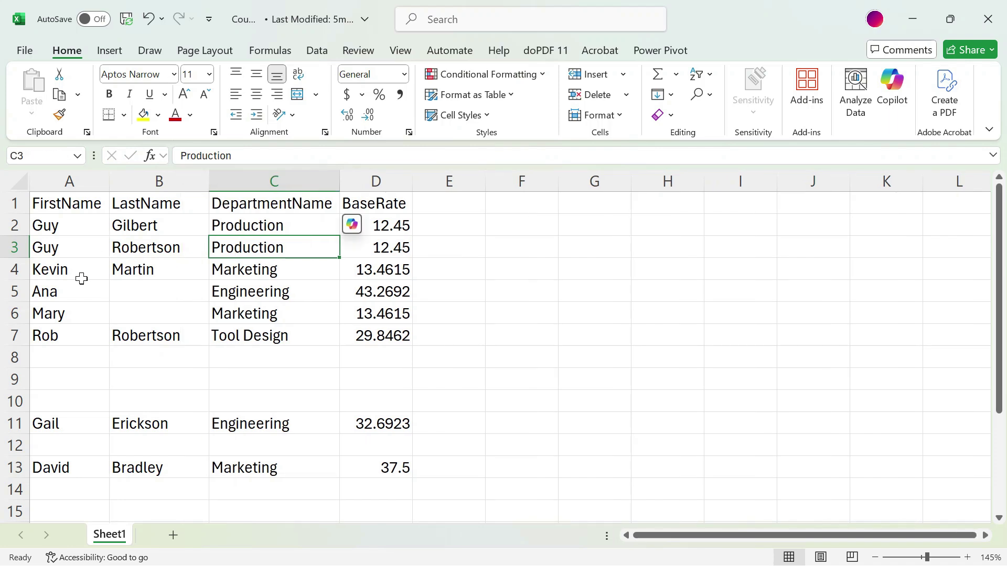
Step: Examine the duplicate first names in A2:A3 against their last names and the rest of the FirstName data
left_click_drag(78, 222, 162, 245)
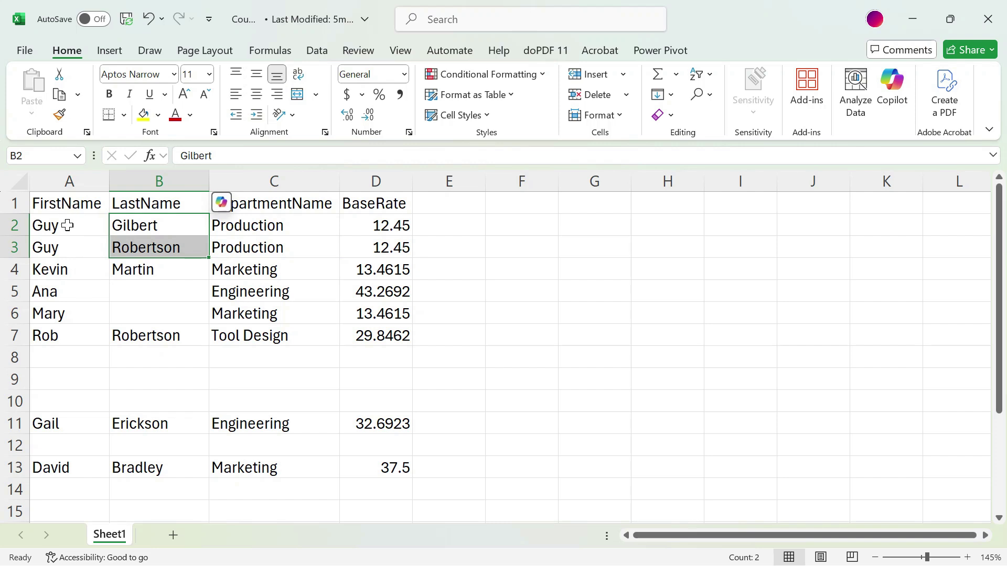
left_click_drag(67, 225, 60, 467)
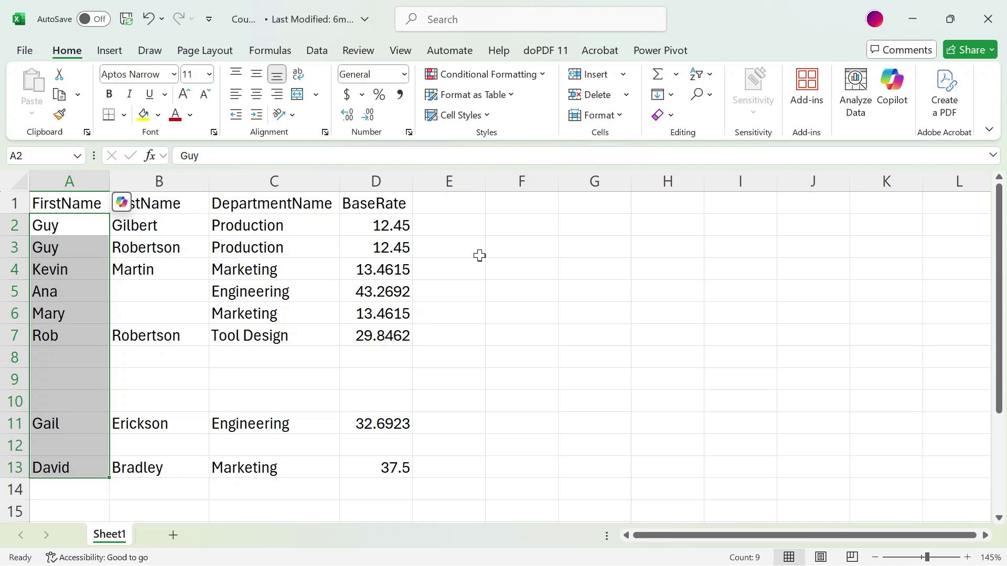
left_click(64, 226)
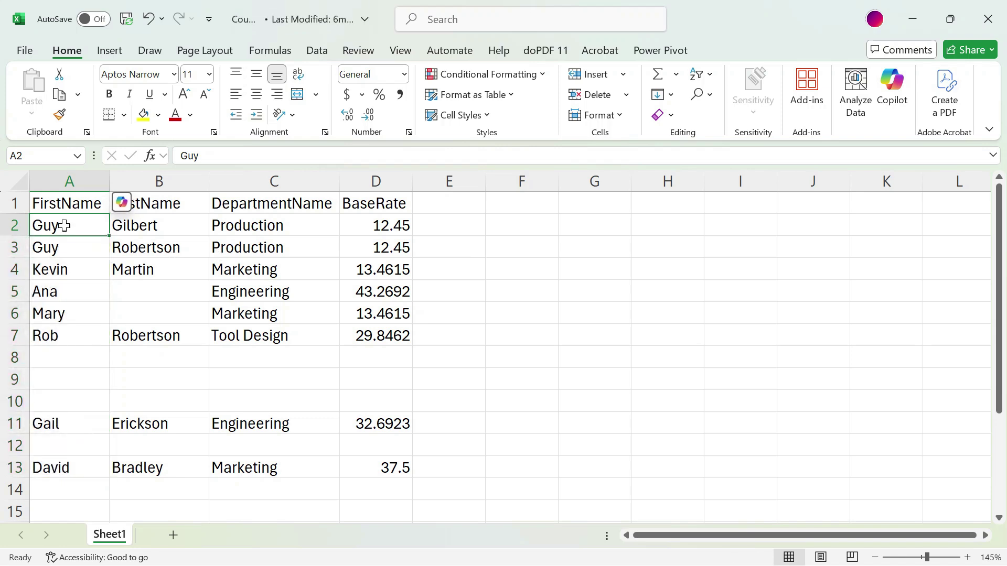
left_click(69, 251)
left_click(76, 224)
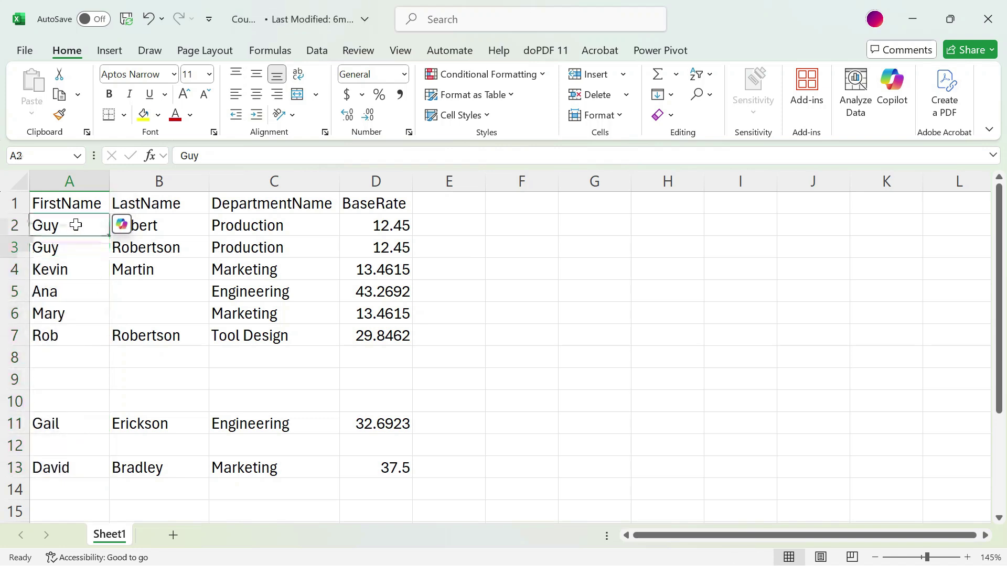
left_click_drag(76, 225, 81, 247)
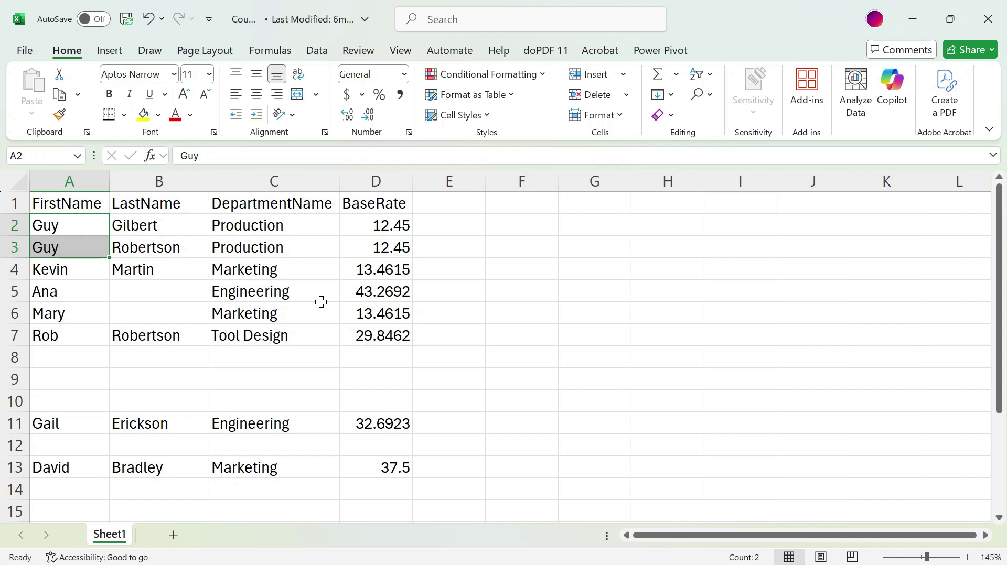
Step: Go through the distinct FirstName entries from A3 to A7, the blank cells A9, A10 and A12, and the empty-string cell A8
left_click(57, 247)
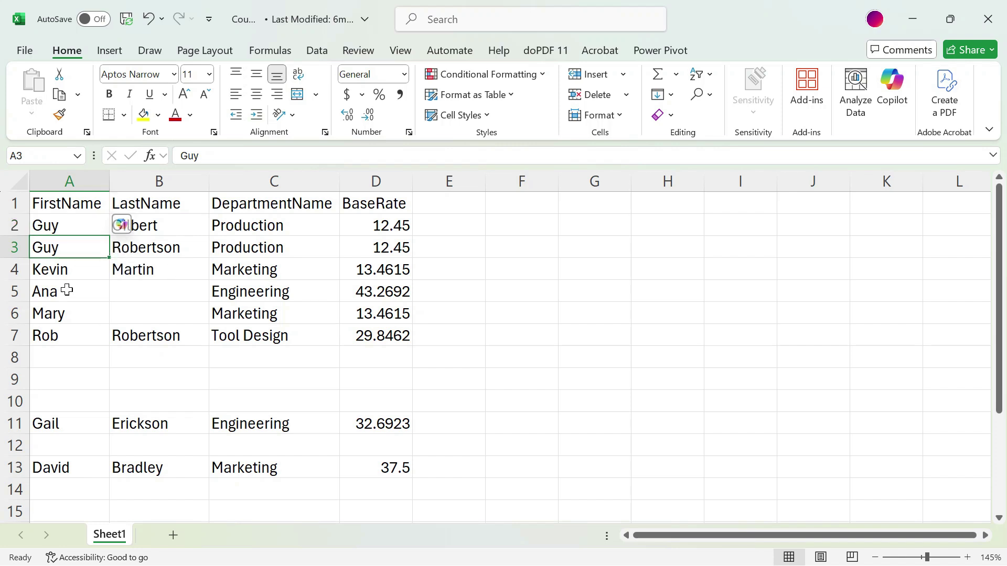
left_click(69, 270)
left_click(65, 290)
left_click(64, 310)
left_click(62, 336)
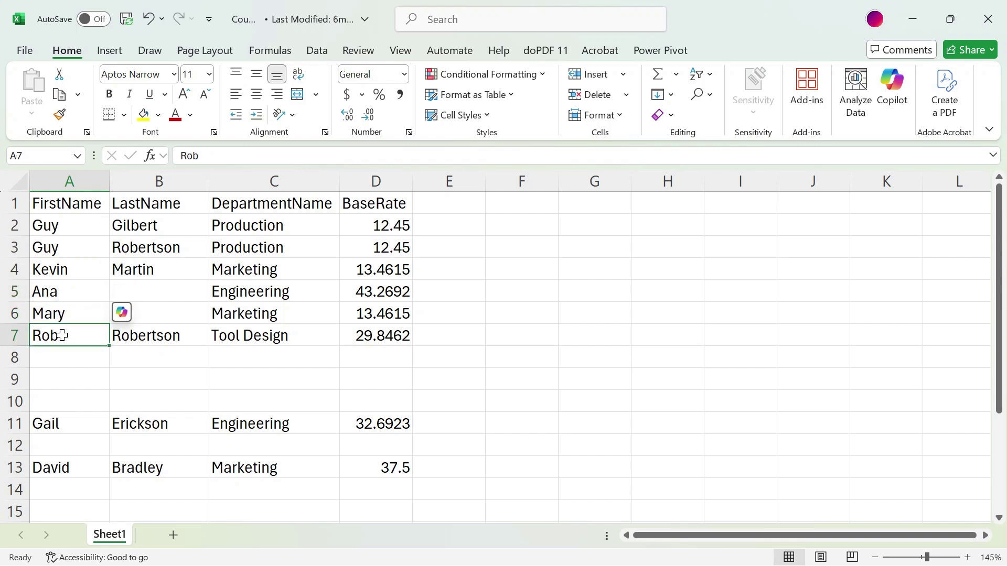
left_click(61, 383)
left_click(65, 394)
left_click(70, 377)
left_click(65, 400)
left_click(70, 381)
left_click(67, 403)
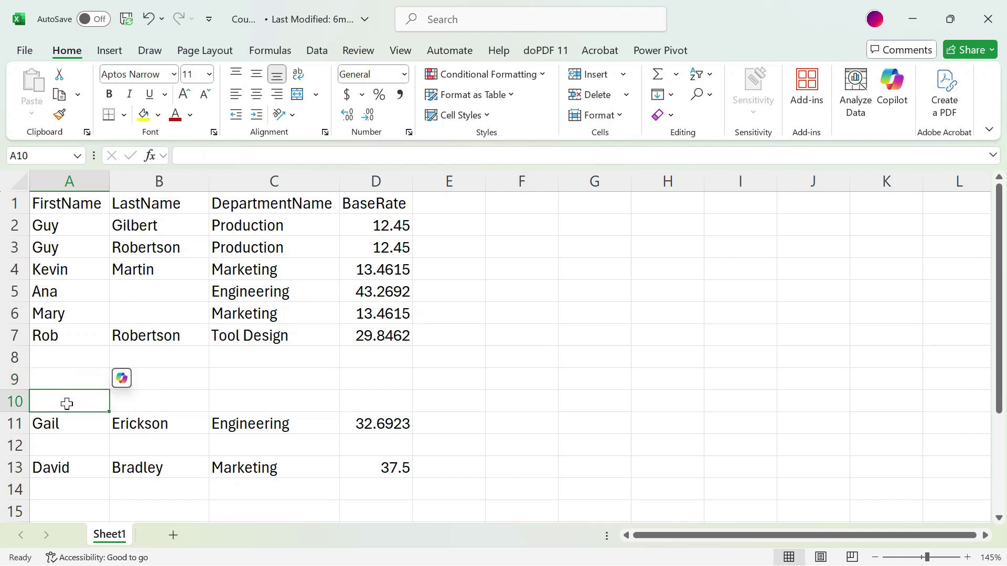
left_click(59, 447)
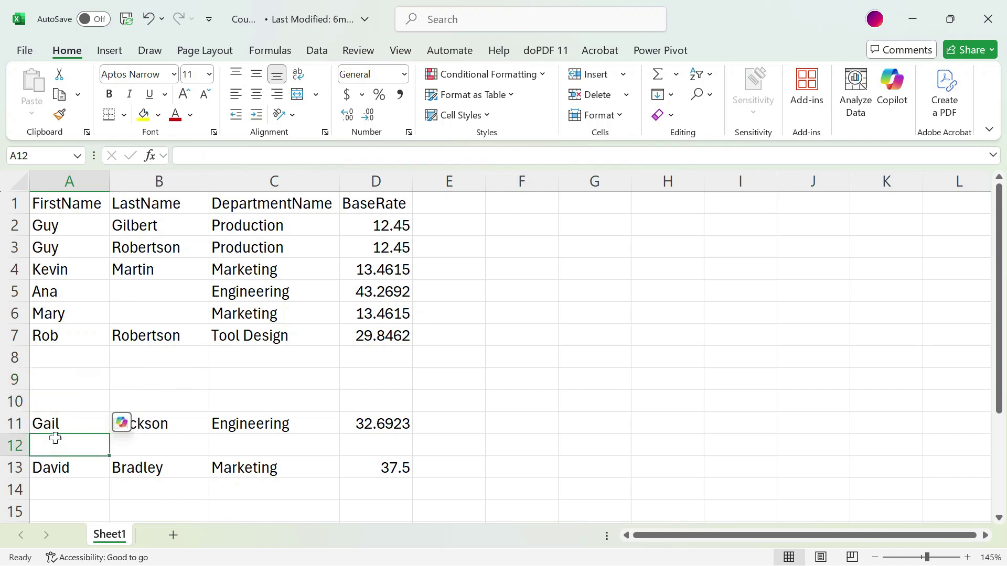
left_click(64, 357)
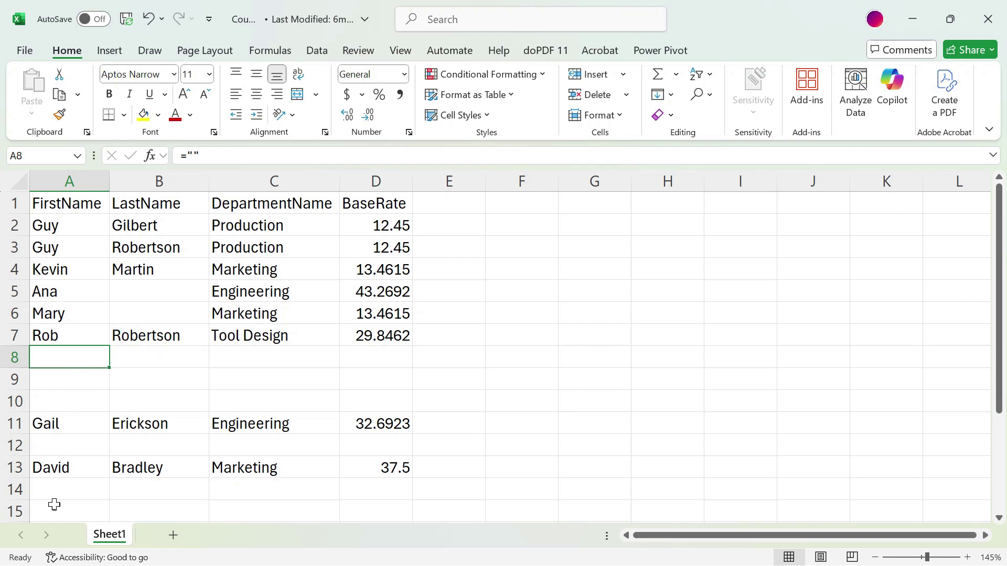
Step: Go through the FirstName entries from the duplicates in A2:A3 down to A7 and the empty-string formula in A8
left_click(65, 467)
left_click(82, 379)
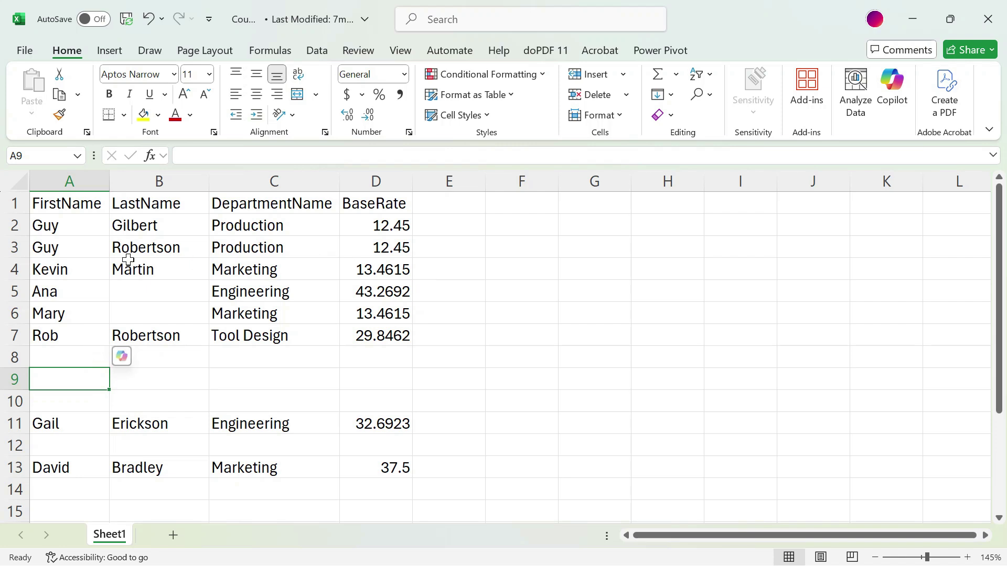
left_click_drag(79, 227, 79, 240)
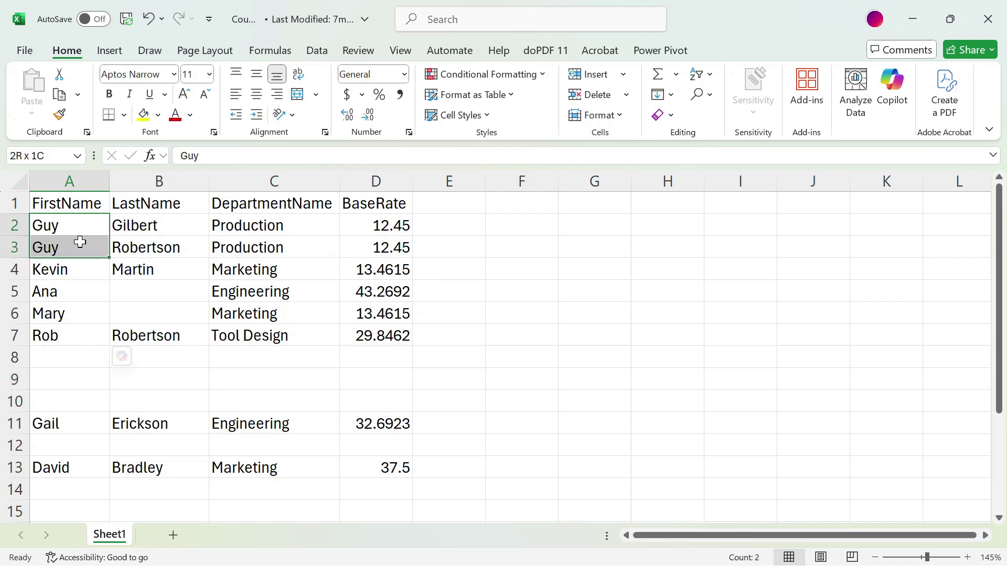
left_click(73, 270)
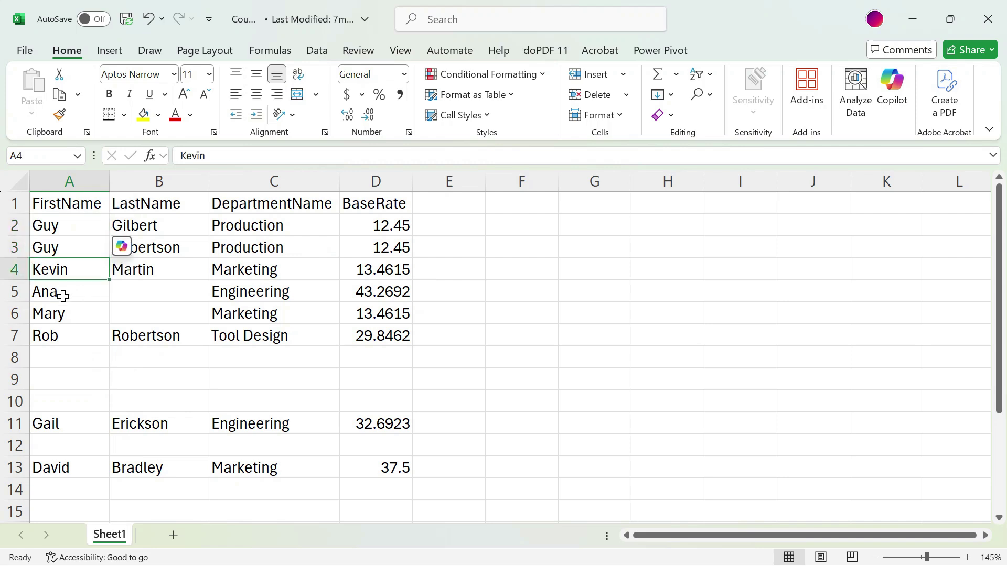
left_click(63, 297)
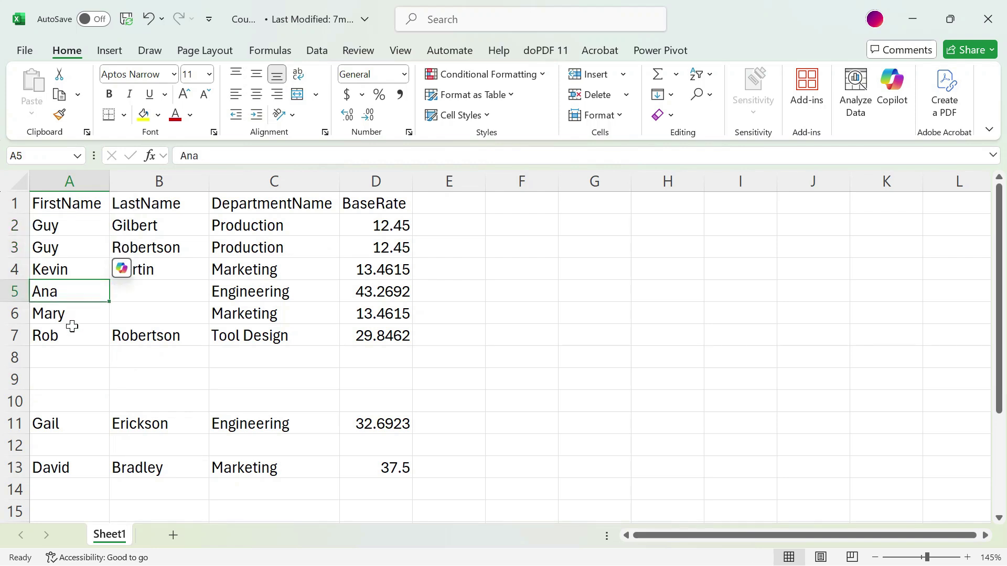
left_click(81, 314)
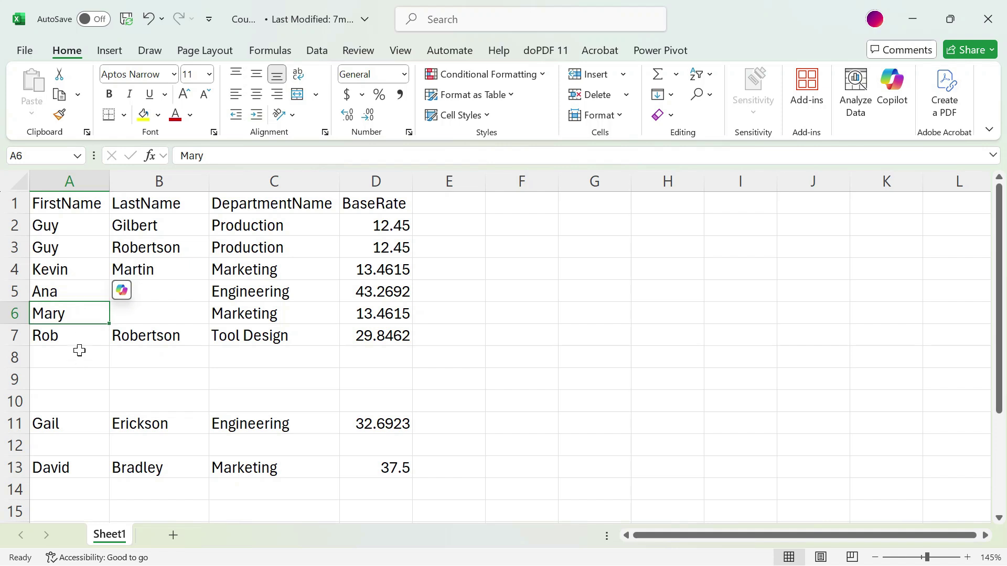
left_click(82, 336)
left_click(70, 356)
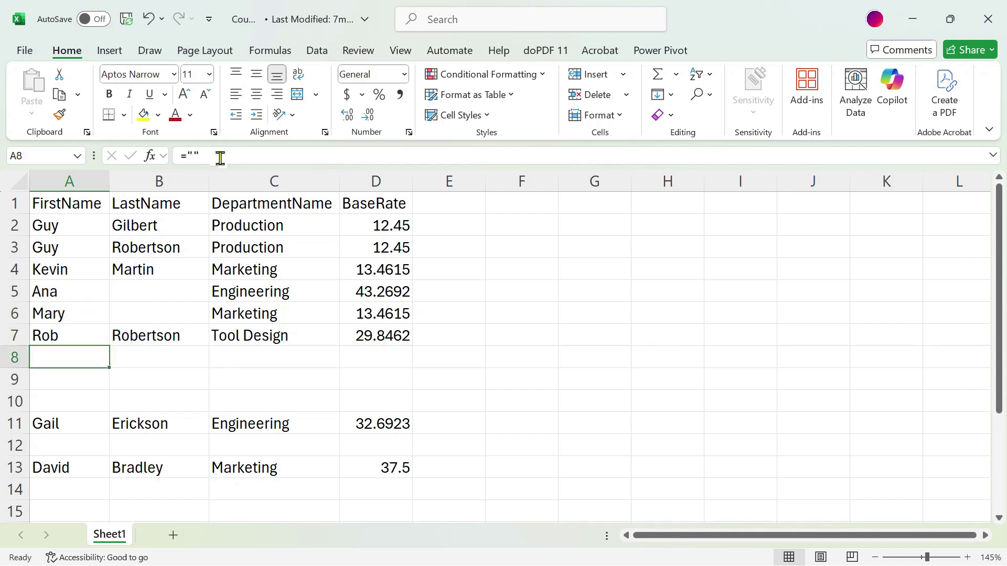
left_click_drag(220, 158, 178, 155)
type("=")
left_click(67, 378)
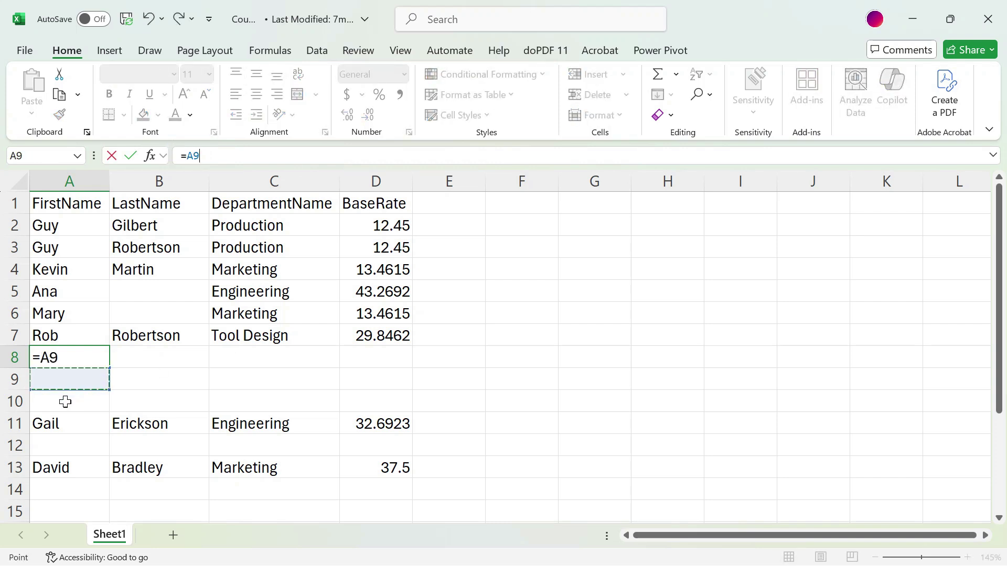
key("Escape")
Step: Check that cells A9, A10 and A12 of the FirstName column hold no formula or value
left_click(66, 397)
left_click(68, 380)
left_click(68, 440)
left_click(68, 380)
left_click(70, 402)
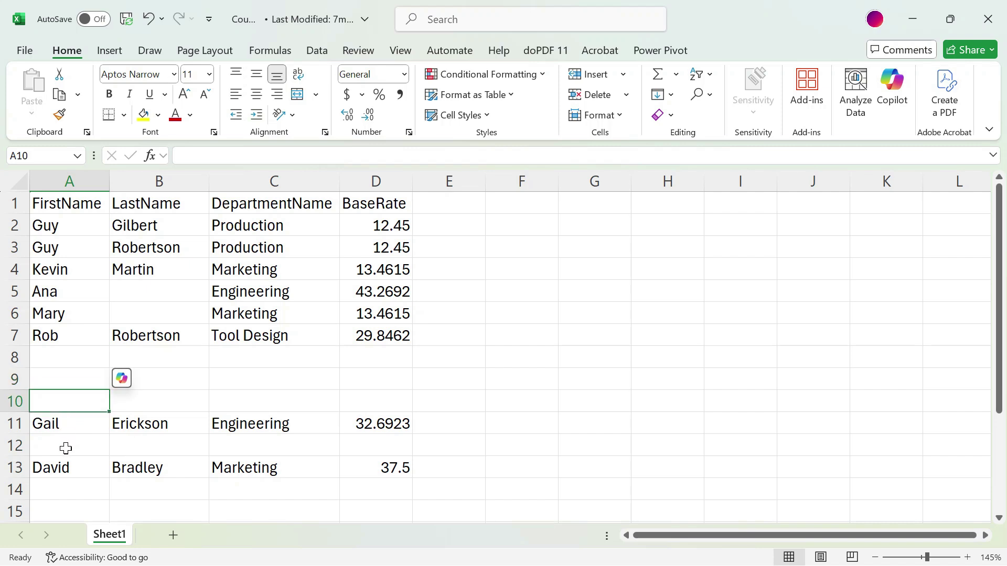
left_click(65, 449)
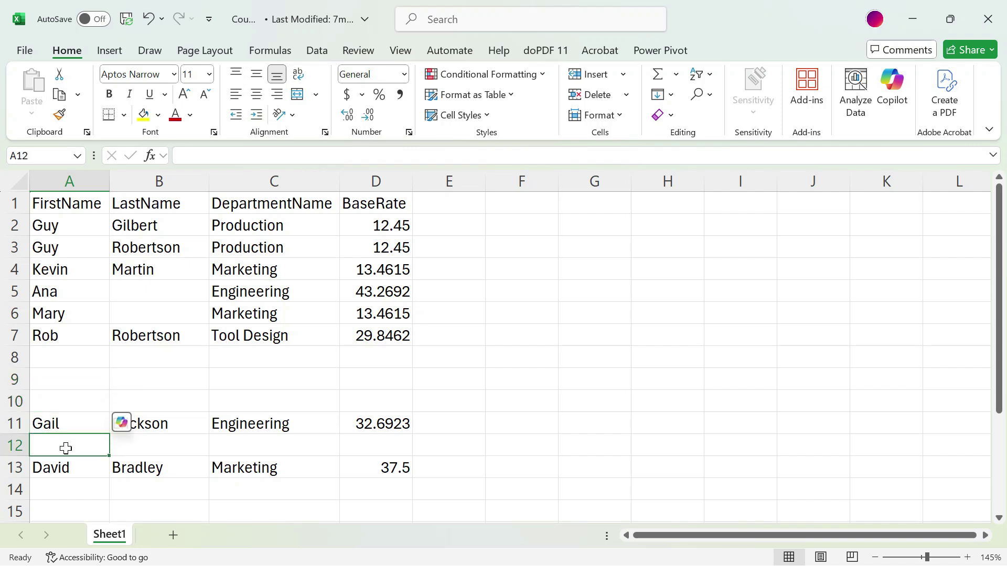
Step: Tally the distinct FirstName values from A2 to A13, treating the duplicates, the empty string and the blanks as one value each
left_click_drag(67, 227, 68, 247)
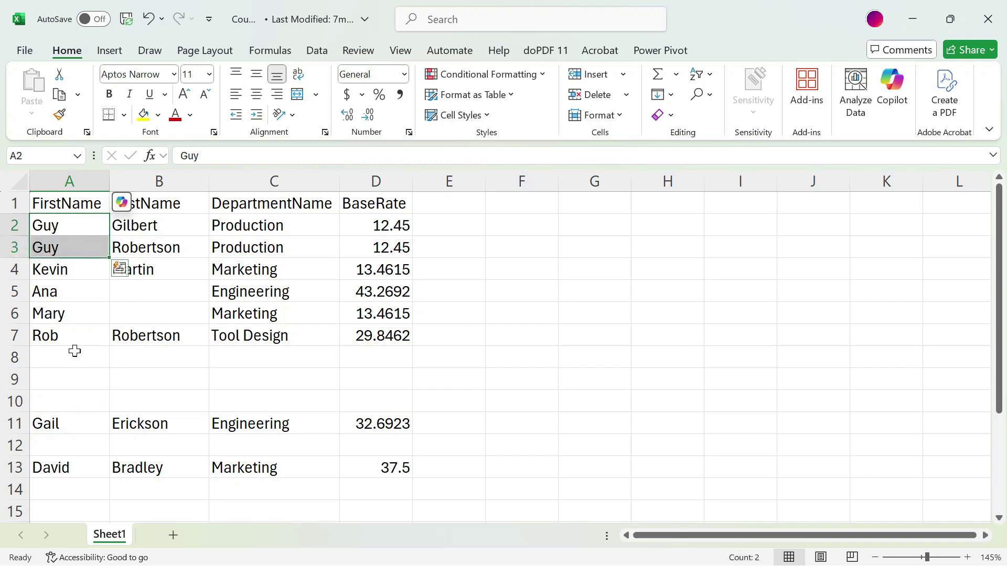
left_click(60, 270)
left_click(61, 294)
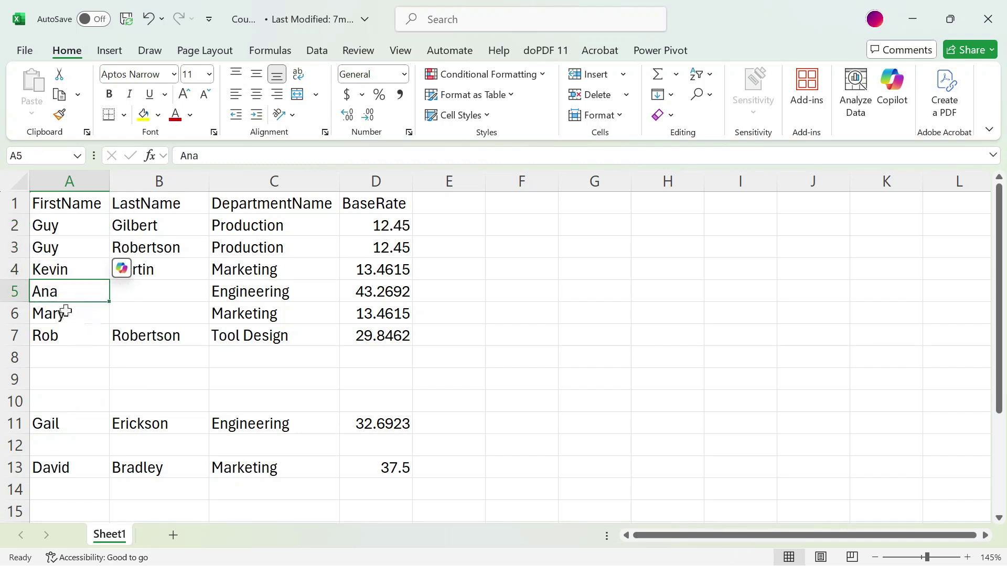
left_click(67, 315)
left_click(72, 337)
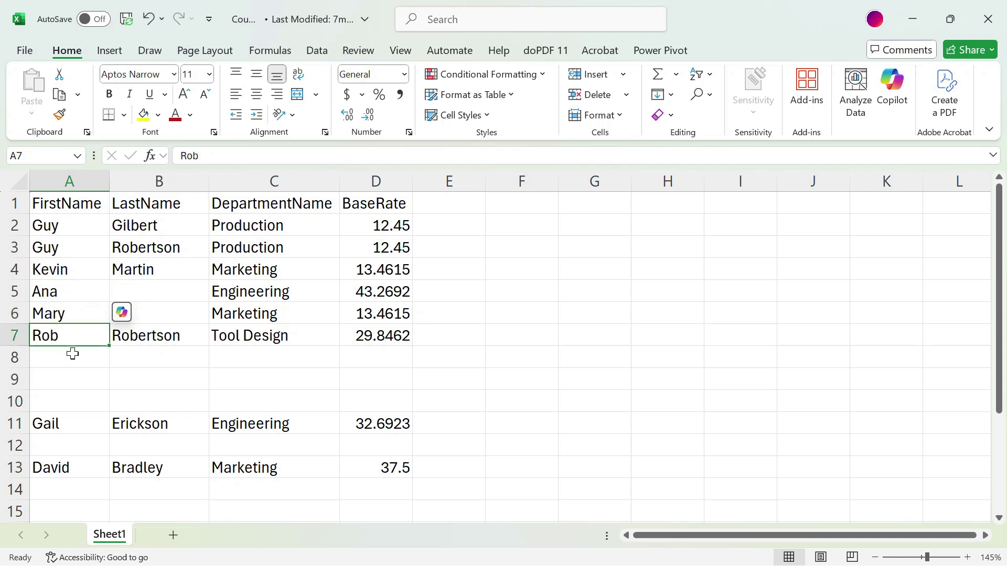
left_click(57, 360)
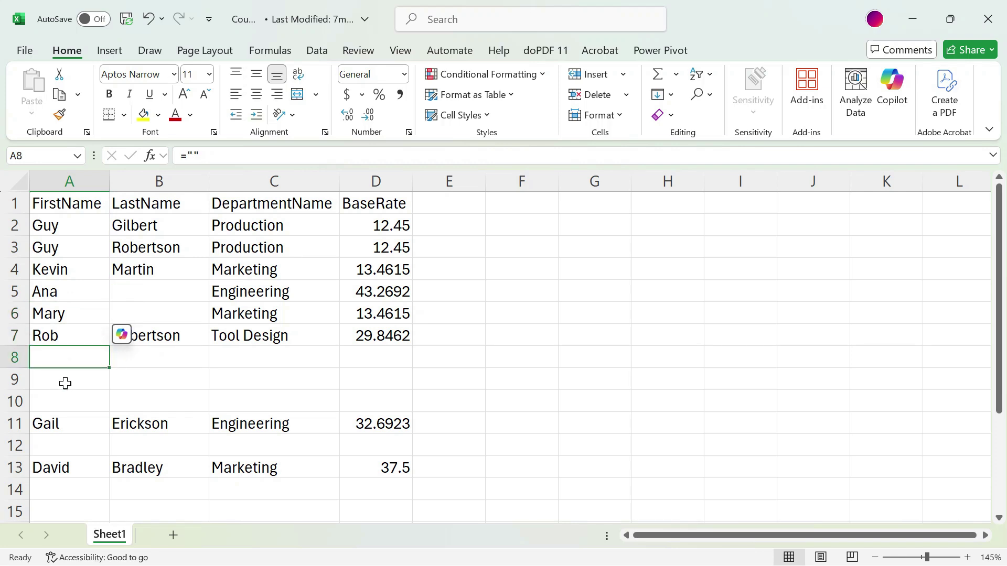
left_click_drag(65, 383, 64, 400)
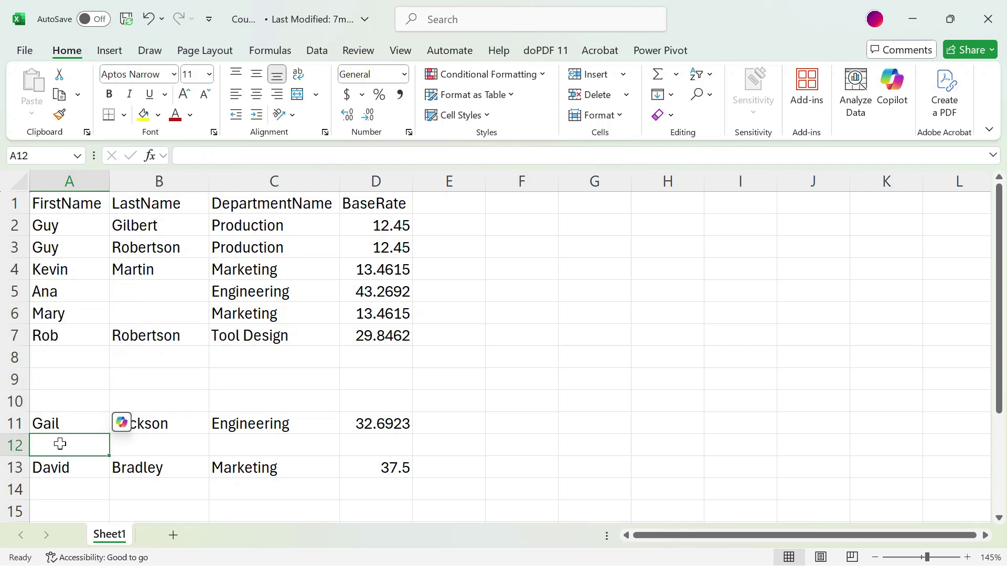
left_click(67, 423)
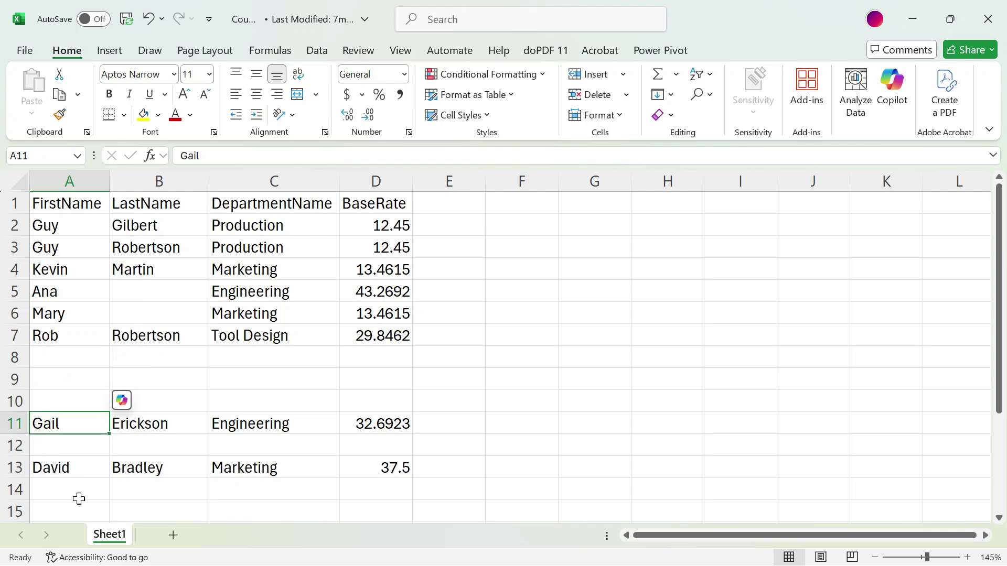
left_click(66, 466)
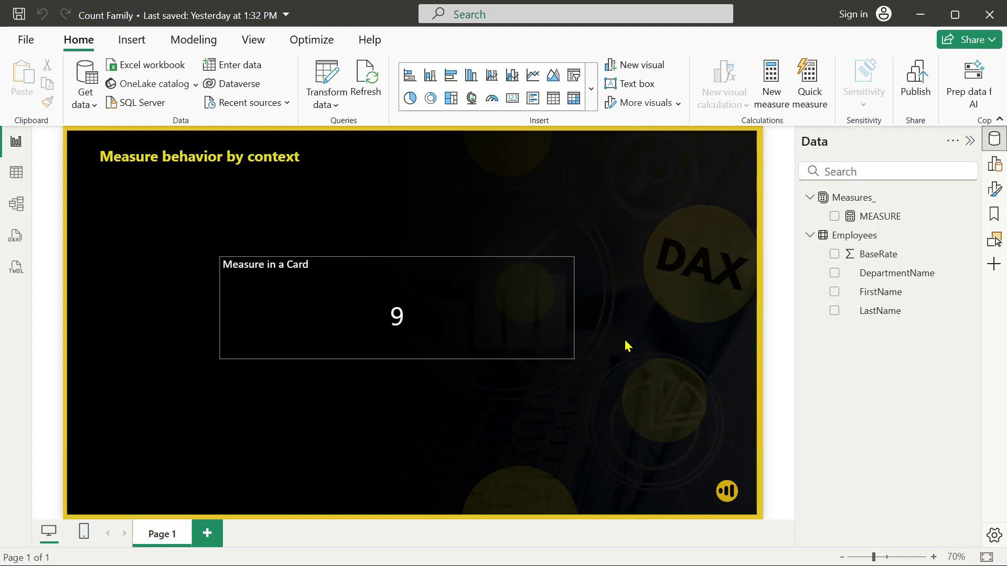
Step: Switch to Power BI and change the measure formula to DISTINCTCOUNTNOBLANK(Employees[FirstName])
left_click(880, 217)
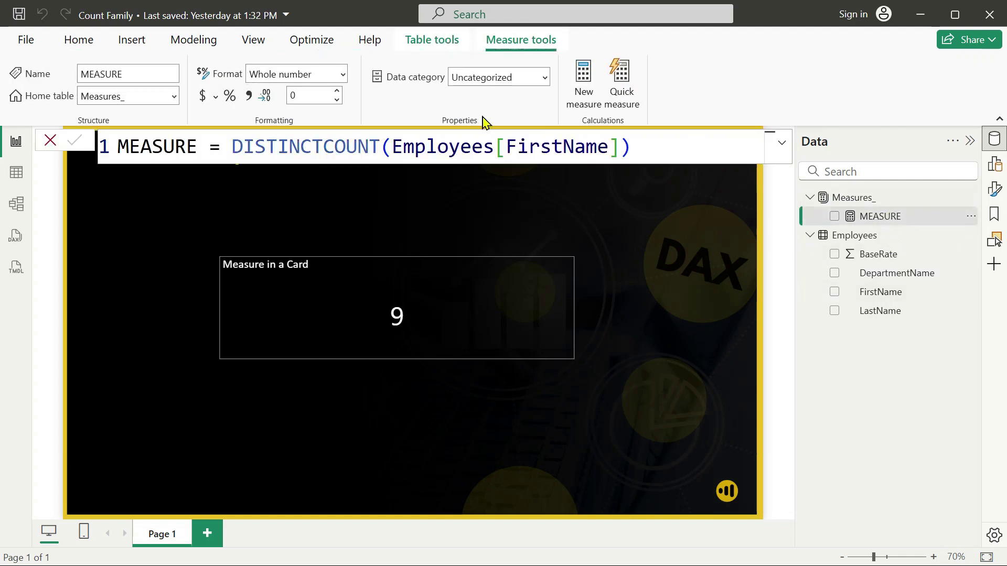
double_click(371, 147)
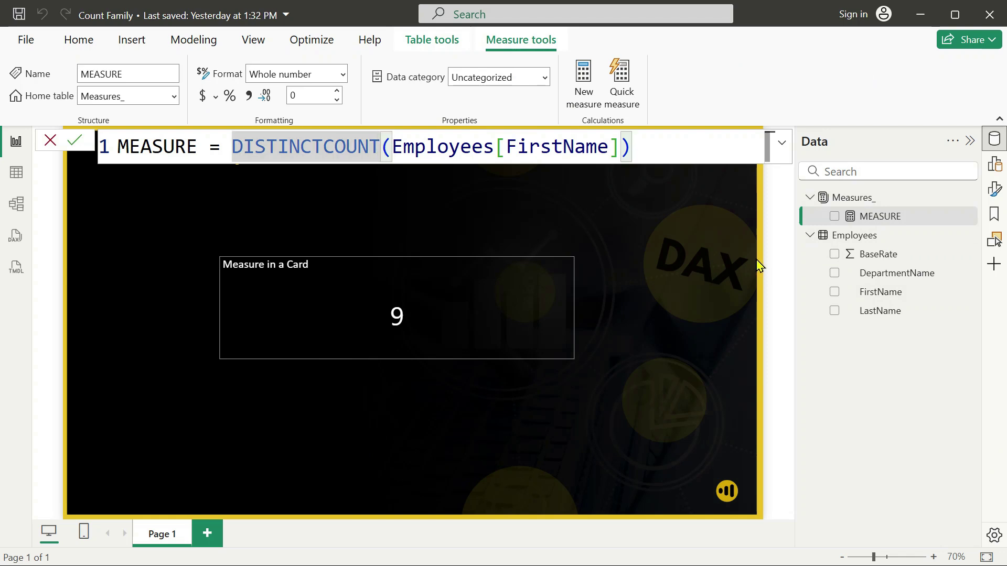
type("no")
key("Tab")
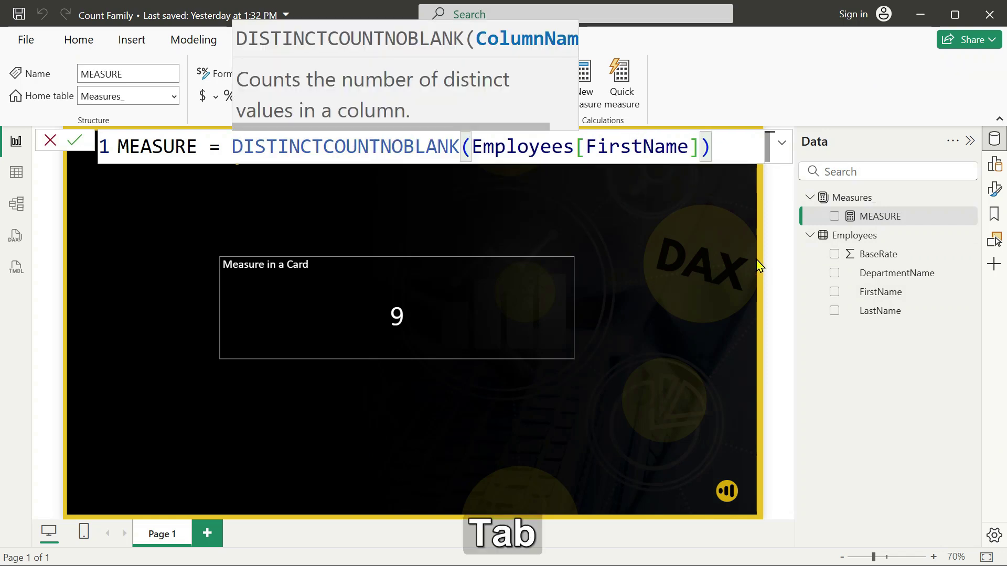
left_click(742, 146)
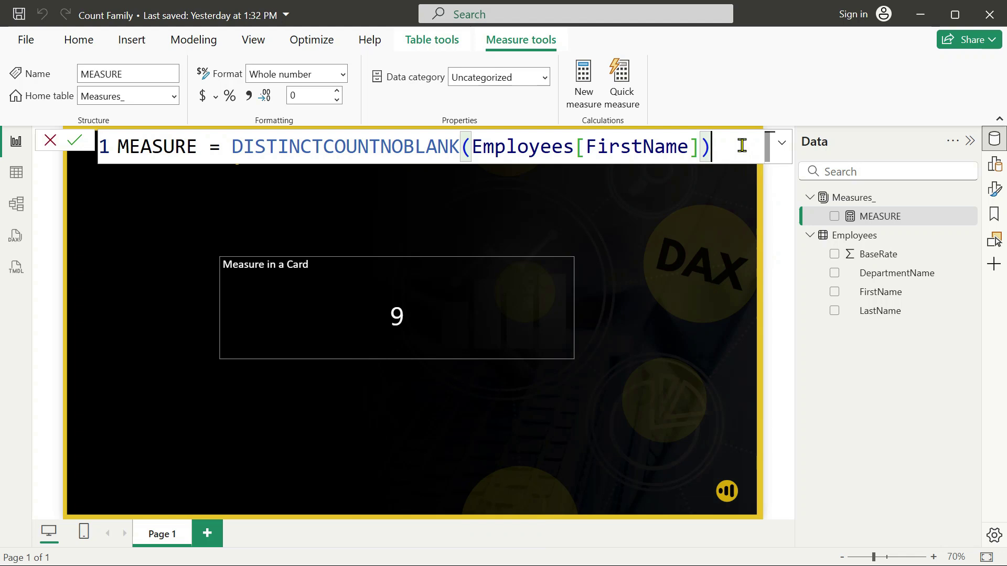
key("Return")
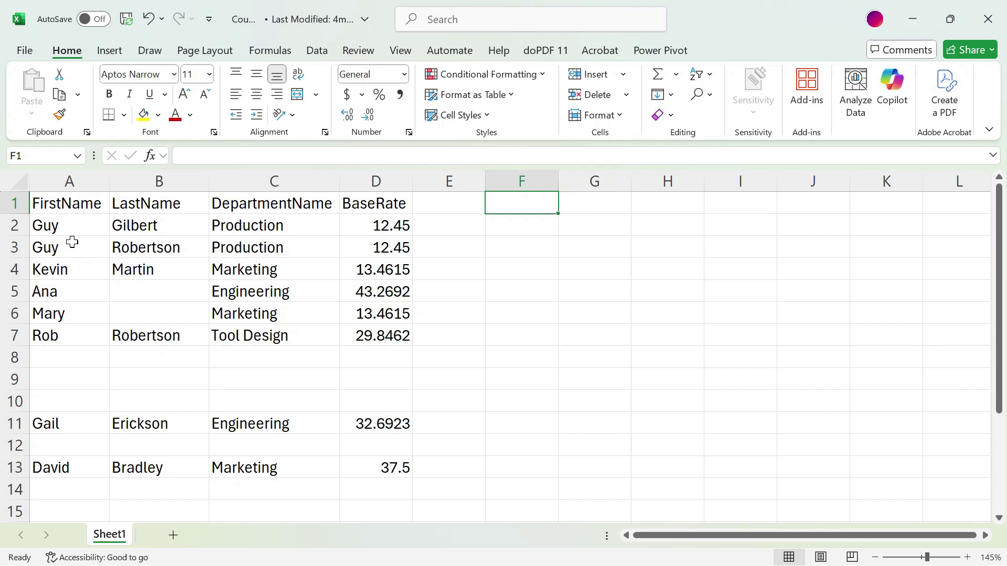
Step: Switch to Excel and go through the distinct non-blank first names in A2:A7, A11 and A13
left_click_drag(85, 227, 82, 245)
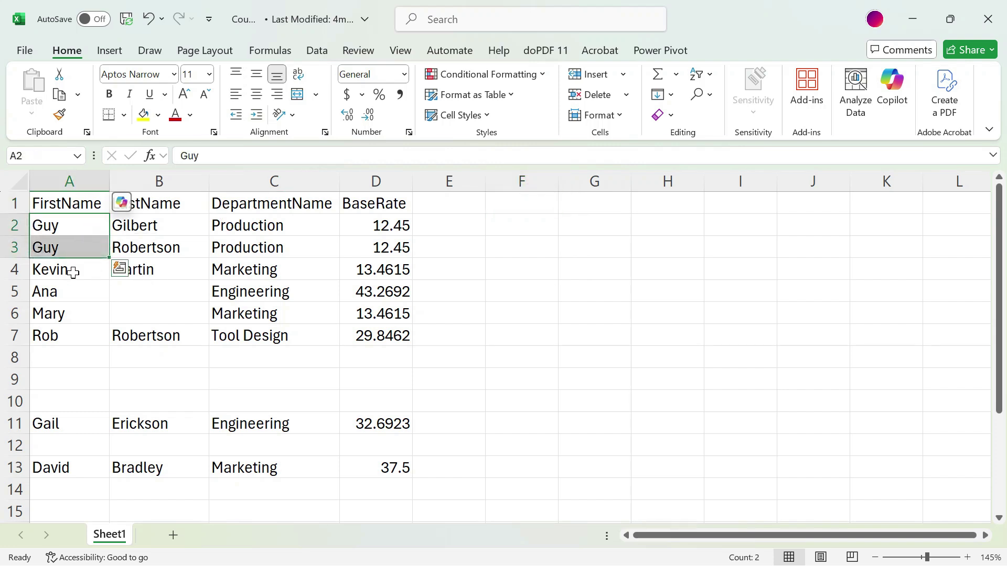
left_click(74, 272)
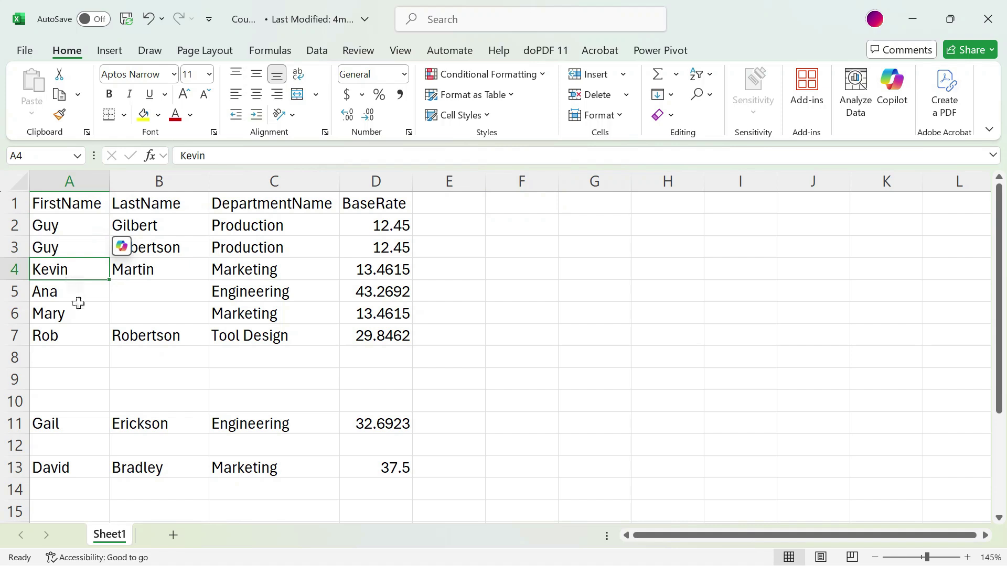
left_click(79, 291)
left_click(76, 314)
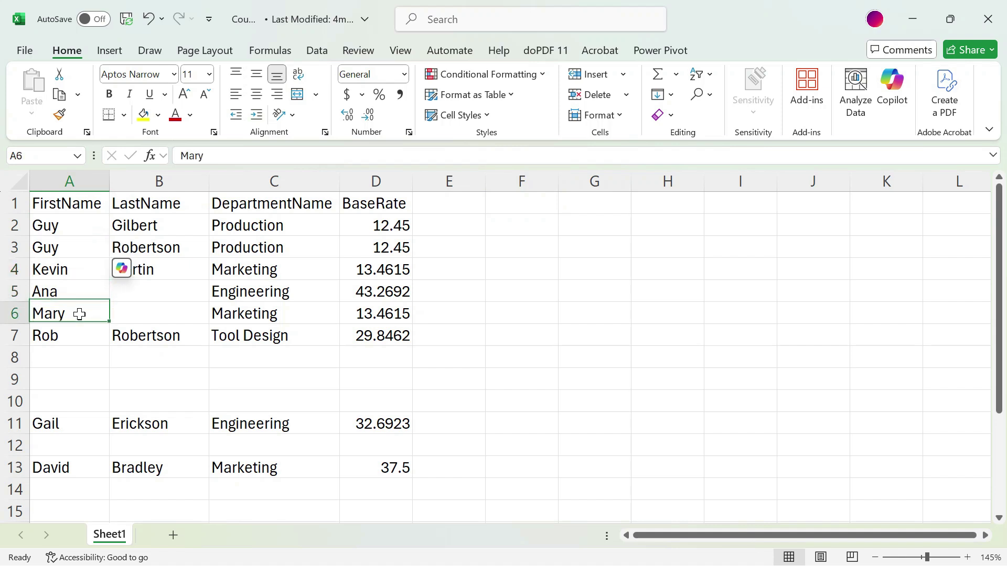
left_click(76, 340)
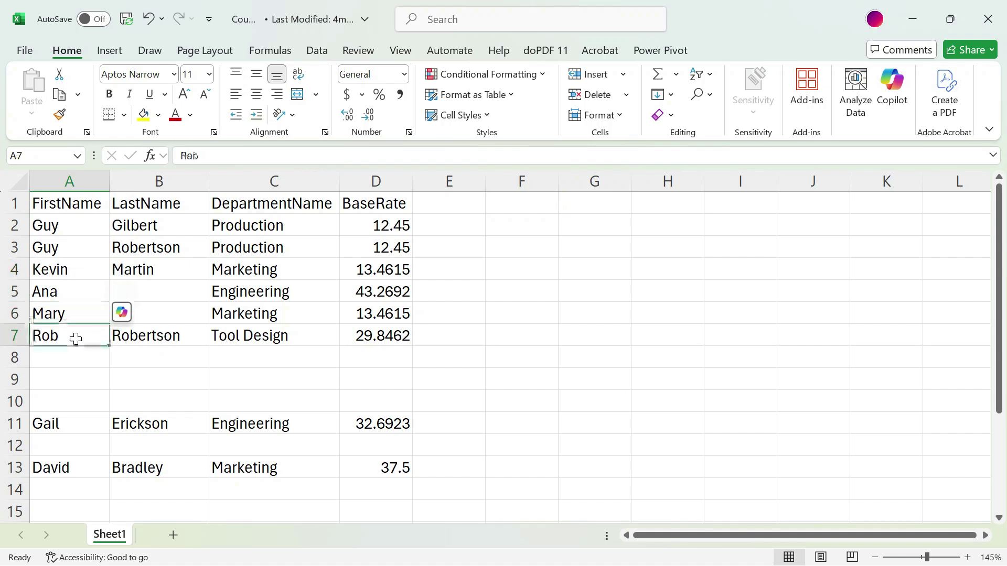
left_click(80, 426)
left_click(75, 472)
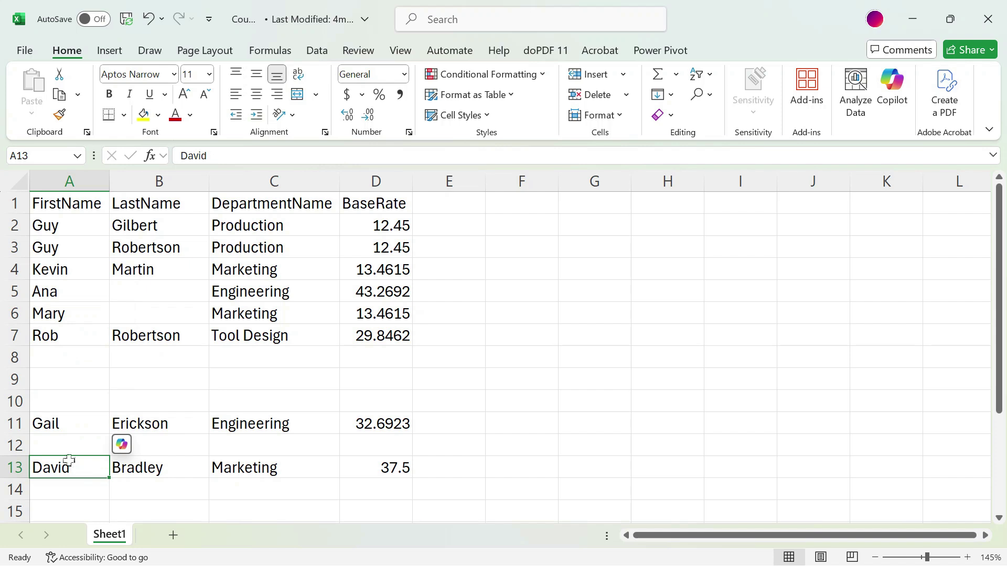
Step: Examine the empty-looking FirstName cells A8:A10 and A12, comparing the empty-string formula with the true blanks
left_click(76, 444)
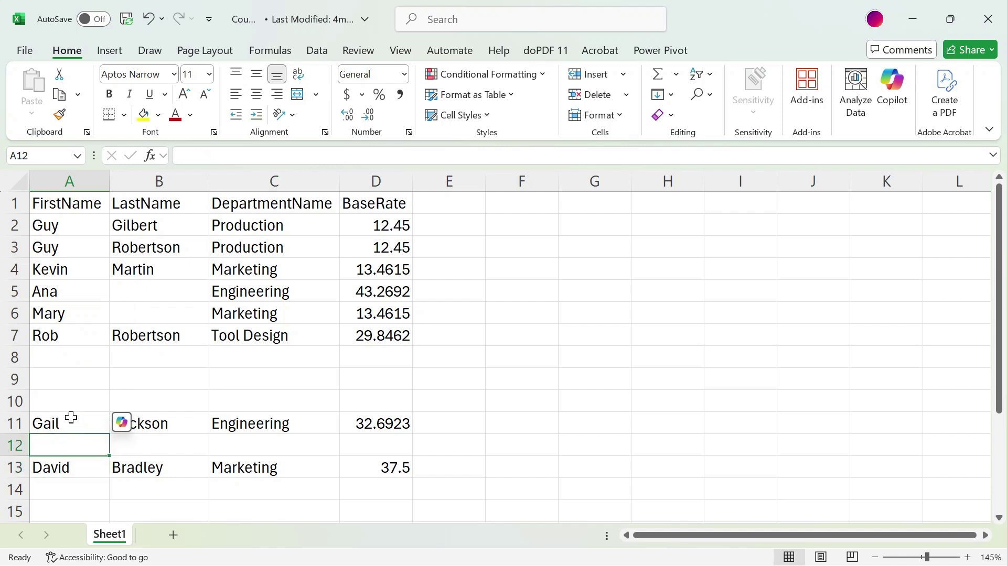
mouse_move(71, 400)
left_mouse_down()
mouse_move(71, 362)
mouse_move(72, 398)
left_mouse_up()
left_click(72, 446)
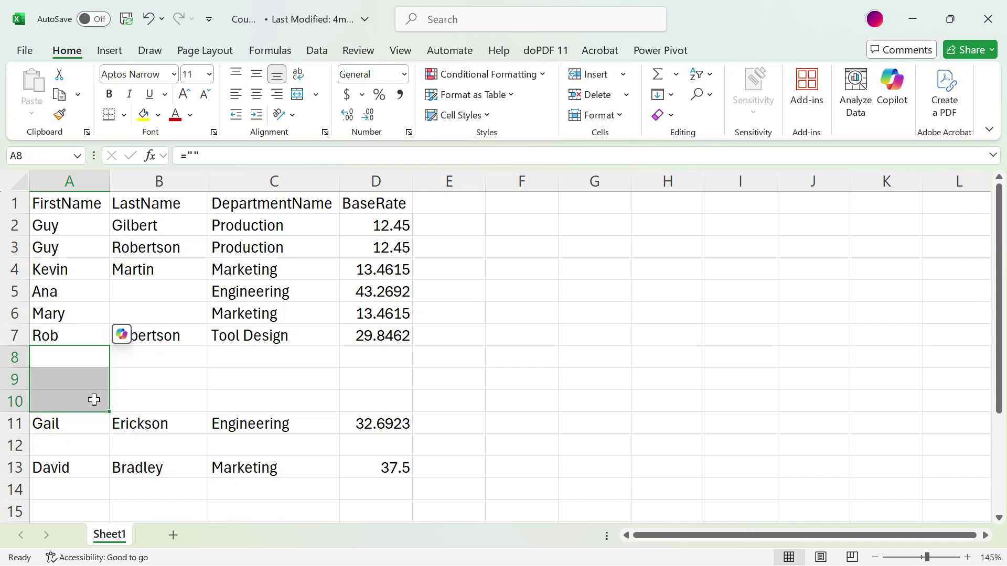
left_click(71, 360)
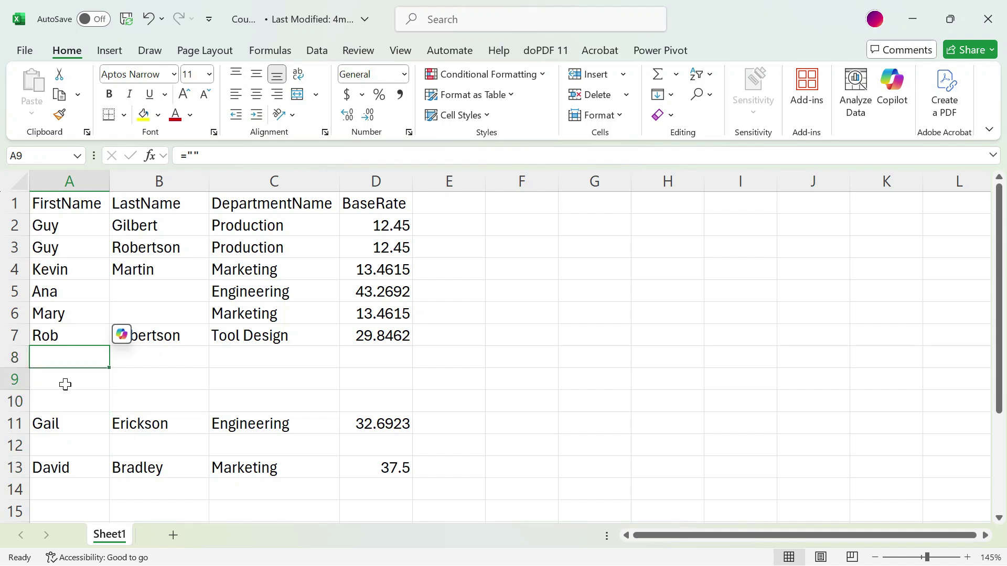
left_click(63, 403)
left_click(63, 446)
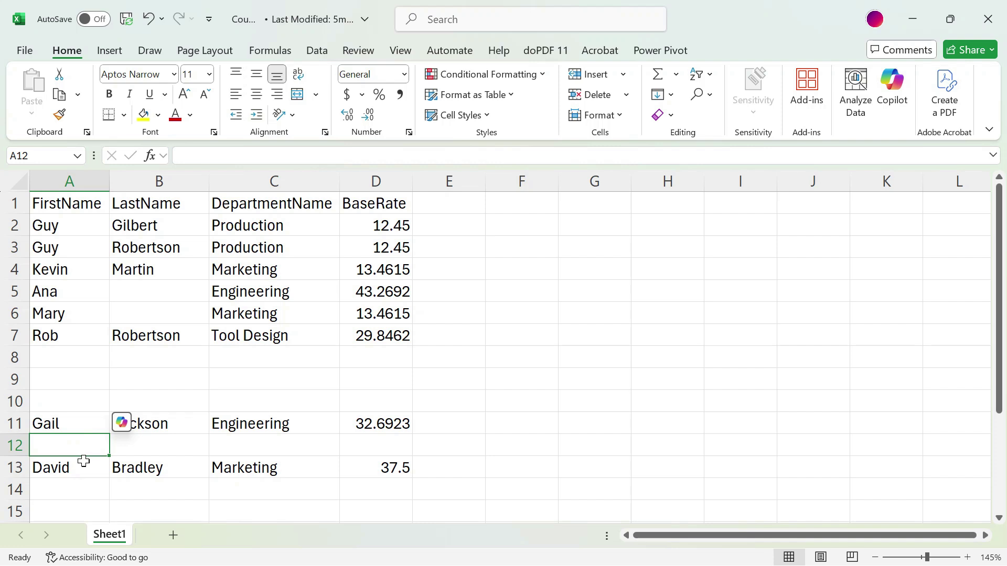
Step: Fill the ="" formula from A8 down to A10 and copy it into A12
left_click(58, 357)
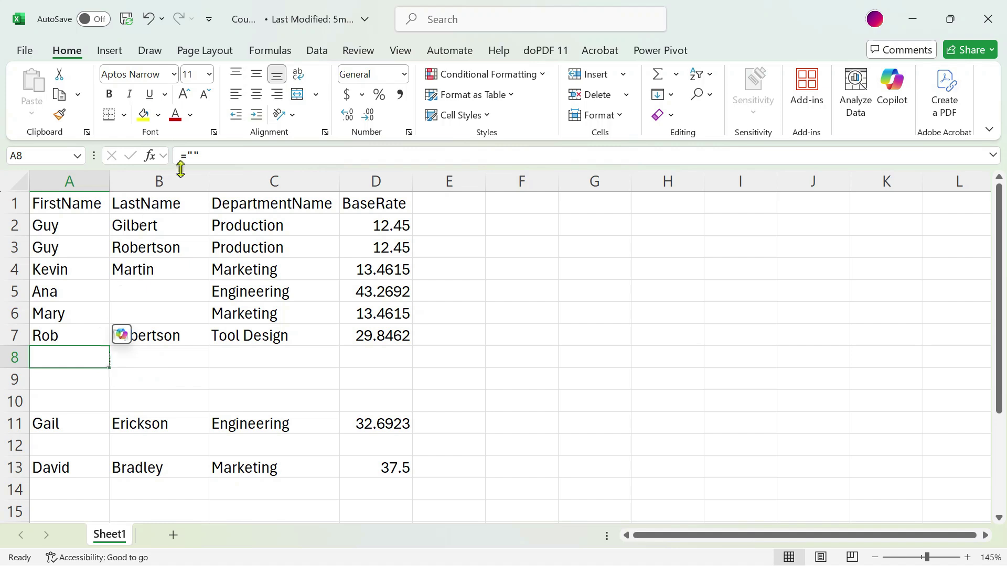
left_click_drag(113, 370, 86, 400)
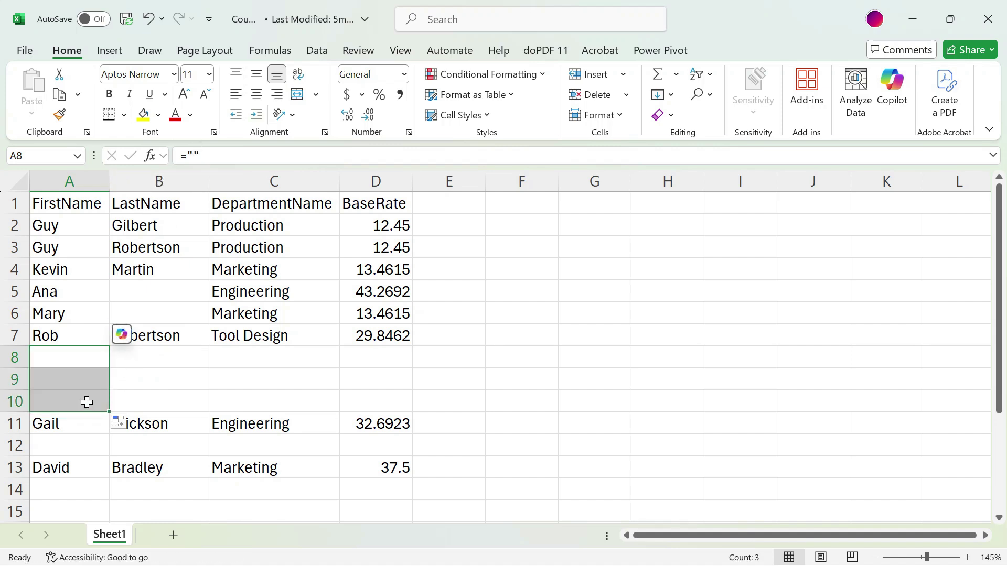
left_click(86, 400)
key("ctrl+c")
left_click(67, 441)
key("ctrl+v")
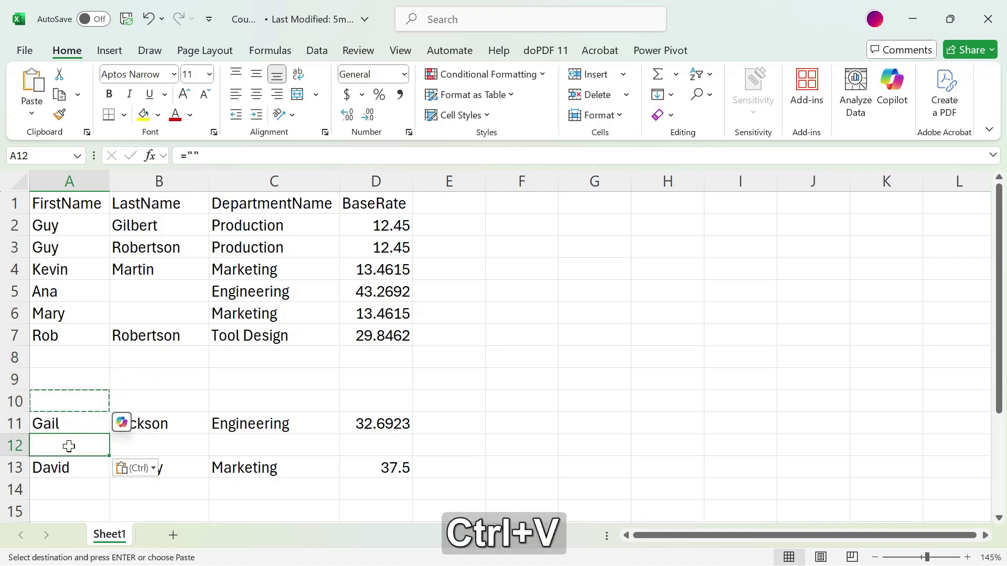
key("Escape")
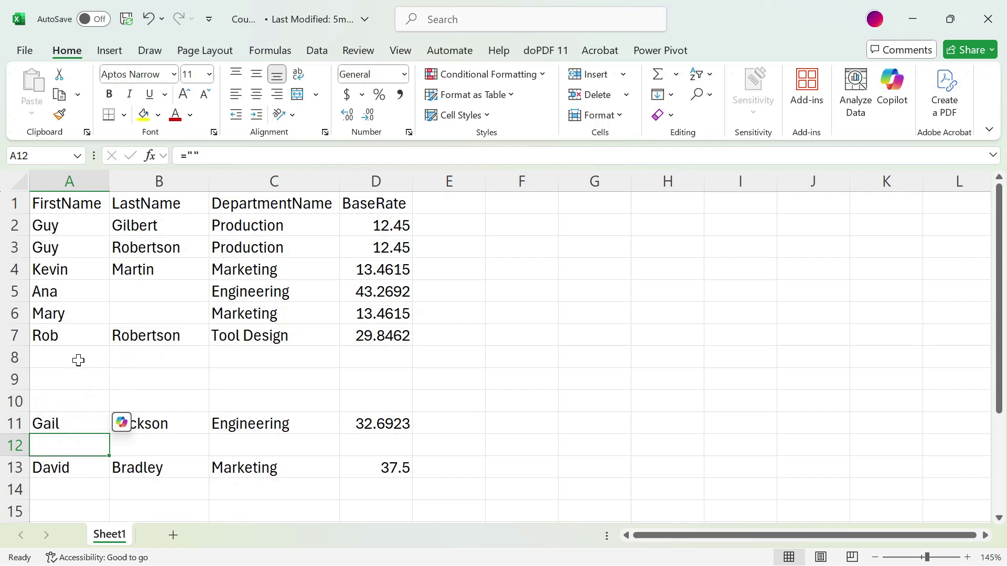
Step: Go through the distinct first names in A2:A7, A11 and A13, and the empty-string cells A12 and A8:A10
left_click_drag(83, 227, 79, 249)
left_click(72, 269)
left_click(68, 293)
left_click(55, 313)
left_click(50, 333)
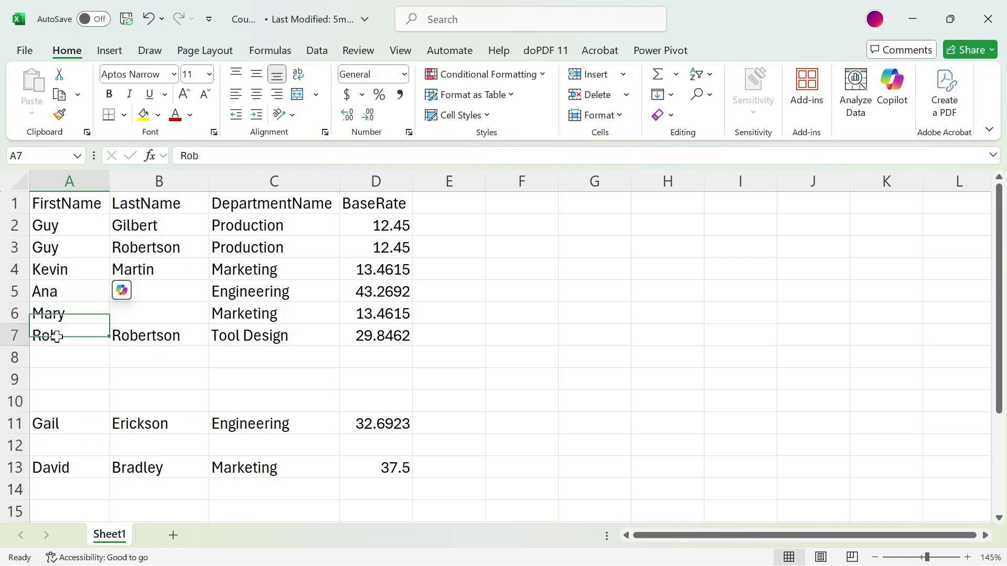
left_click(50, 426)
left_click(44, 482)
left_click(55, 443)
left_click_drag(70, 401, 72, 360)
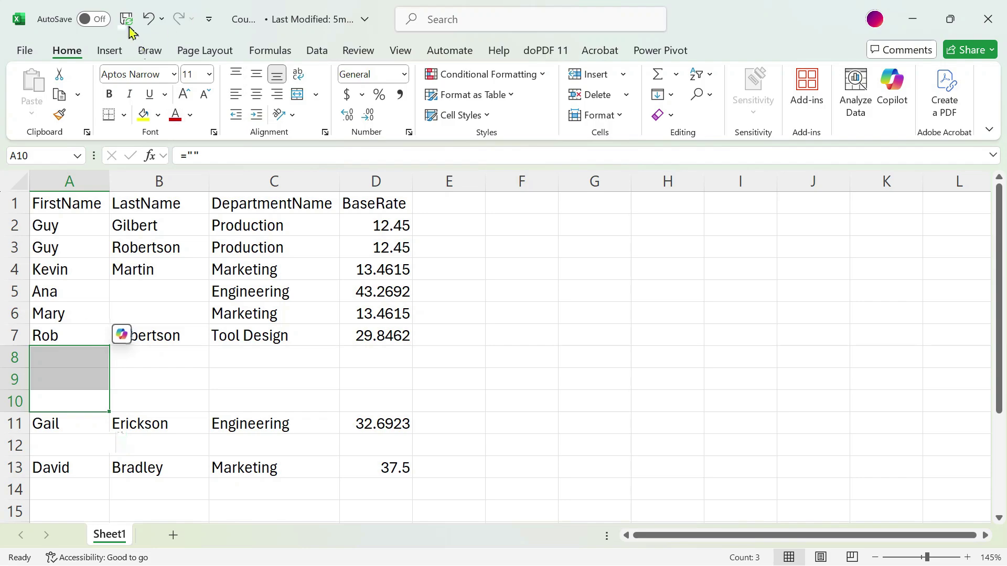
Step: Save and close the workbook with the empty-string formulas, and refresh the report data in Power BI
left_click(995, 21)
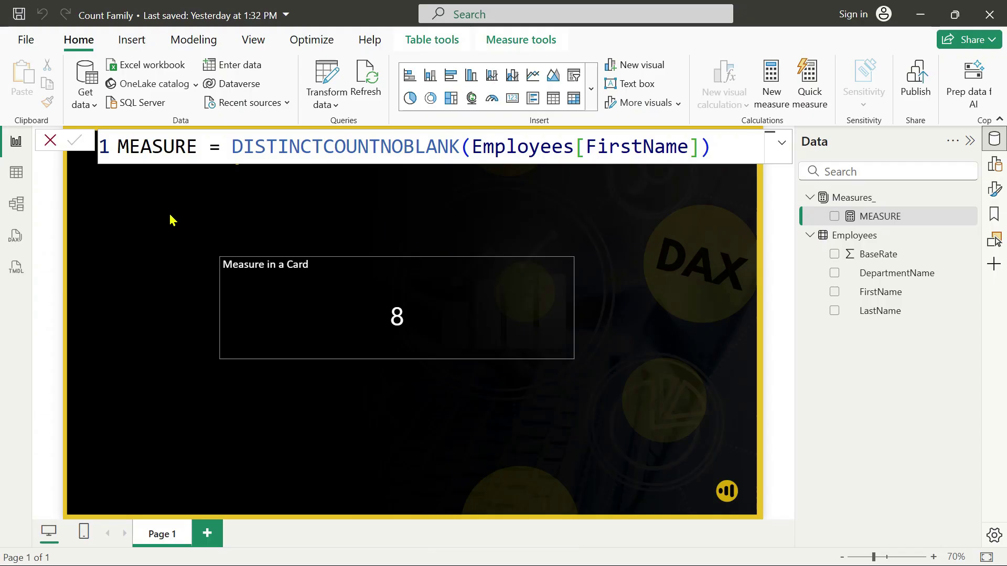
left_click(361, 74)
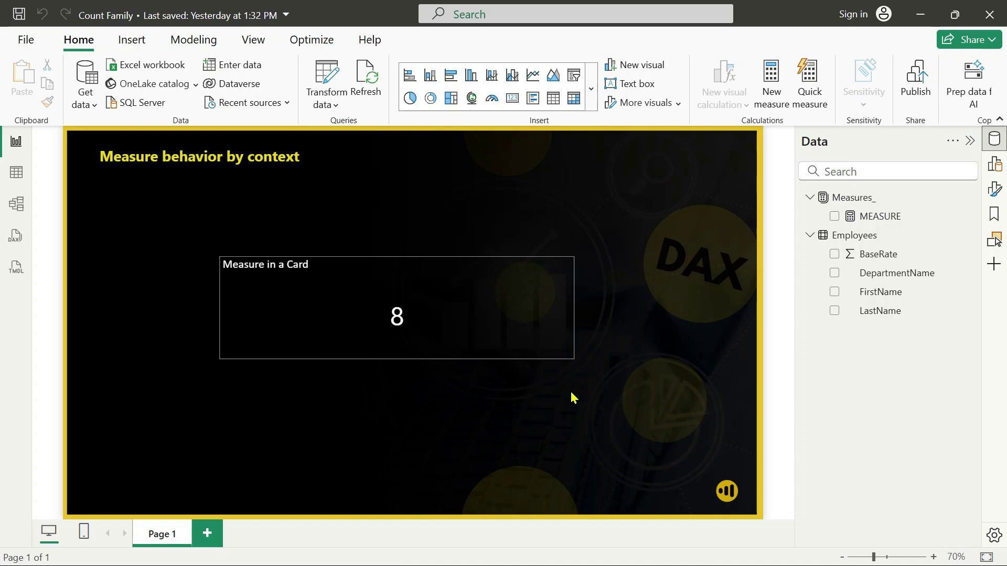
Step: Switch back to the Excel workbook and clear the ="" formulas from FirstName cells A8:A10 and A12
key("alt+Tab")
left_click(188, 311)
scroll(189, 311, "up", 1)
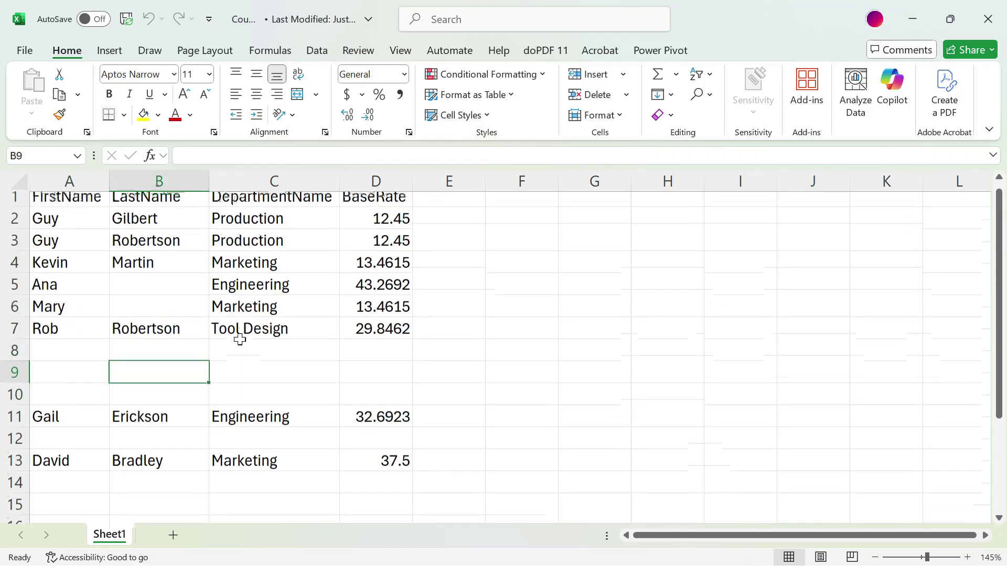
left_click(80, 360)
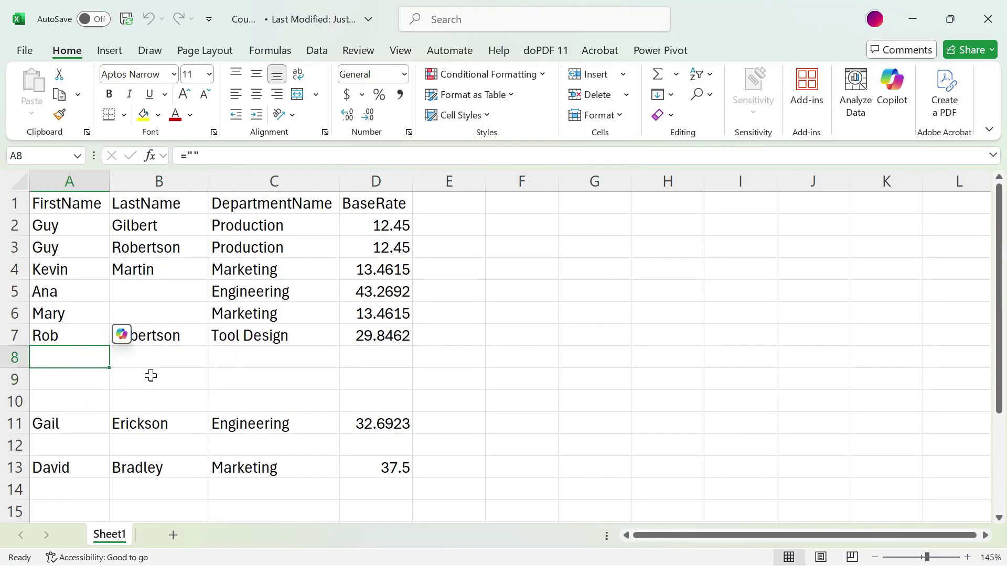
key("Delete")
key("Return")
key("Return")
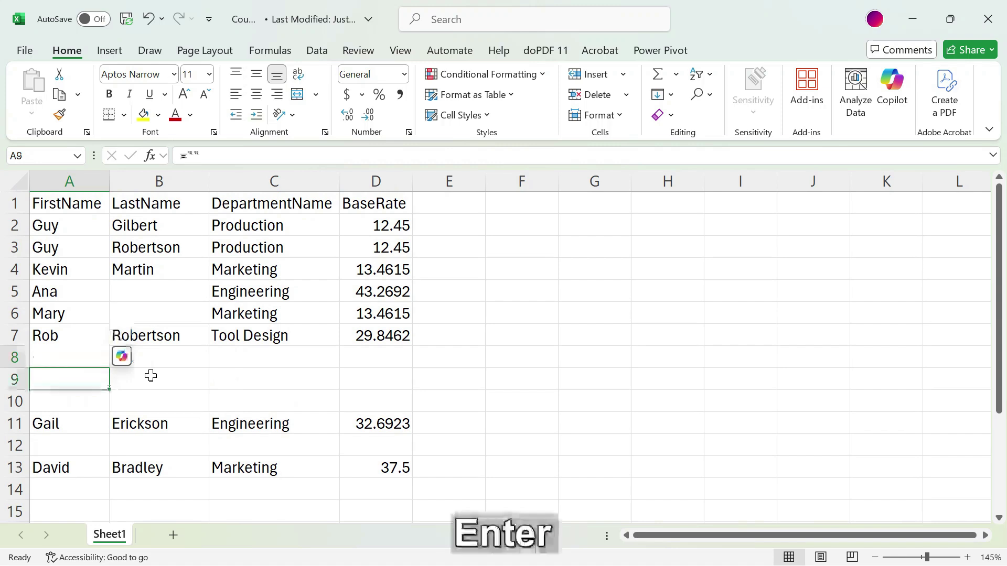
key("Up")
key("Delete")
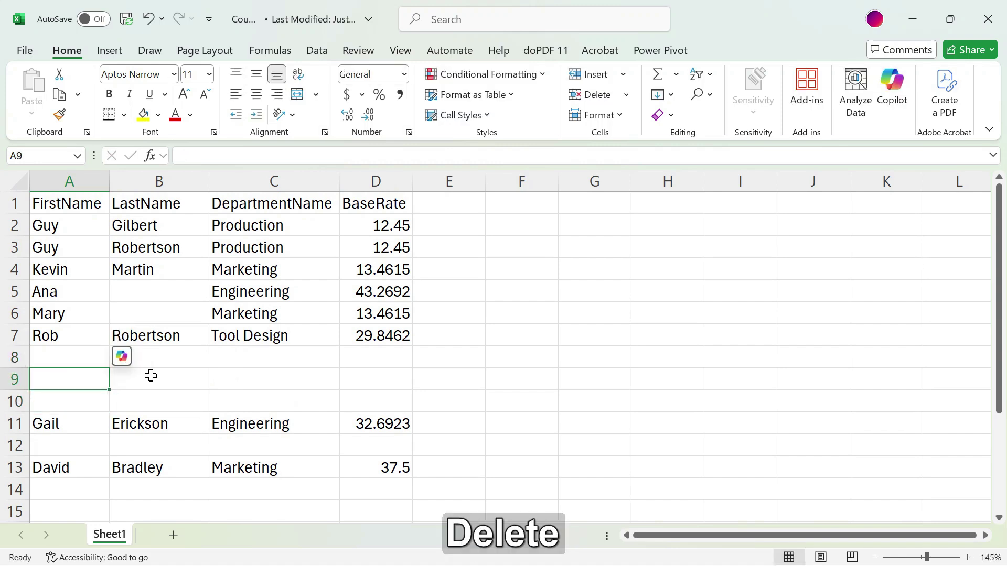
key("Delete")
key("Down")
key("Delete")
key("Down")
key("Down")
key("Delete")
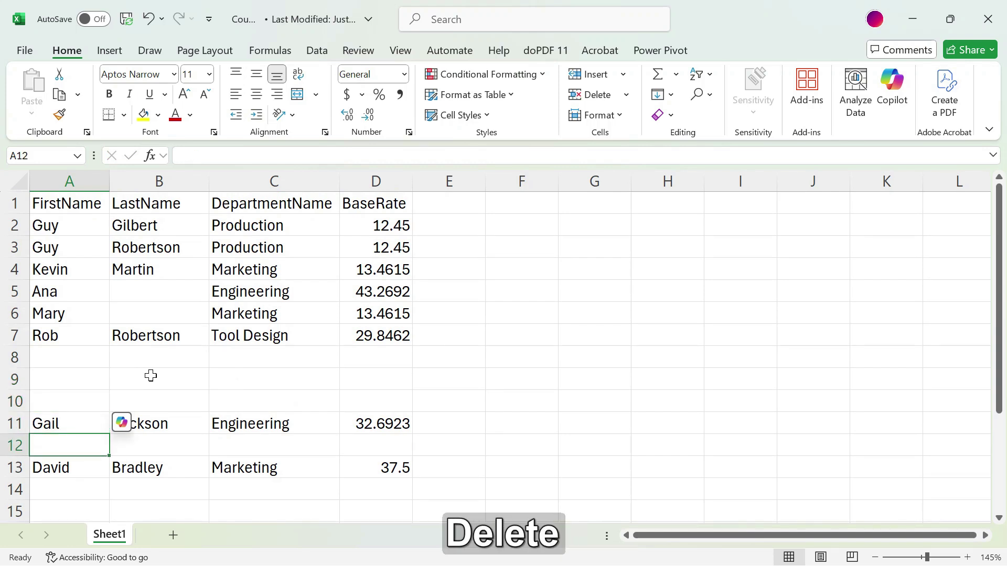
Step: Examine the blank rows 8 to 10 and row 12 of the employee data
left_click_drag(16, 357, 12, 397)
left_click(12, 445)
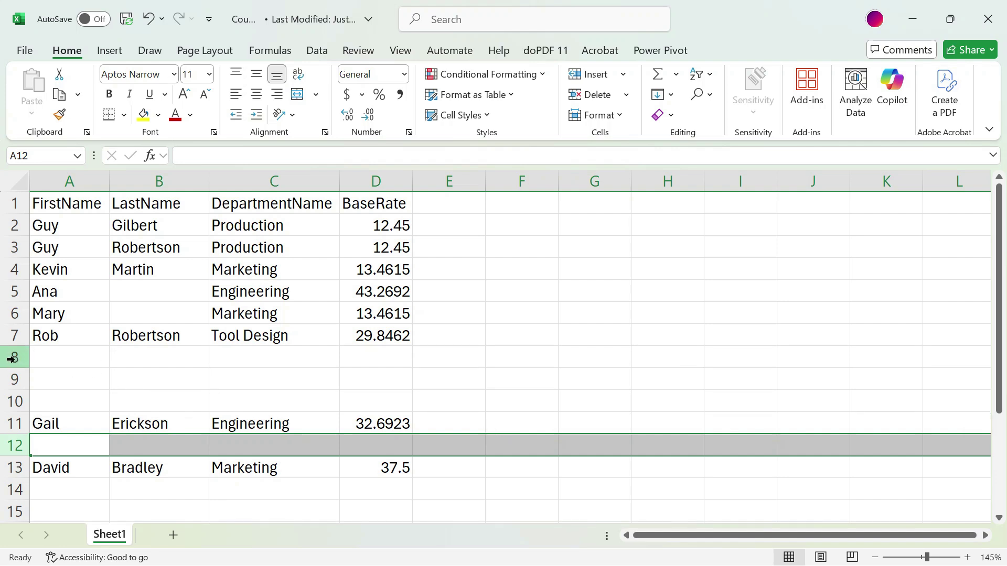
left_click_drag(11, 358, 11, 399)
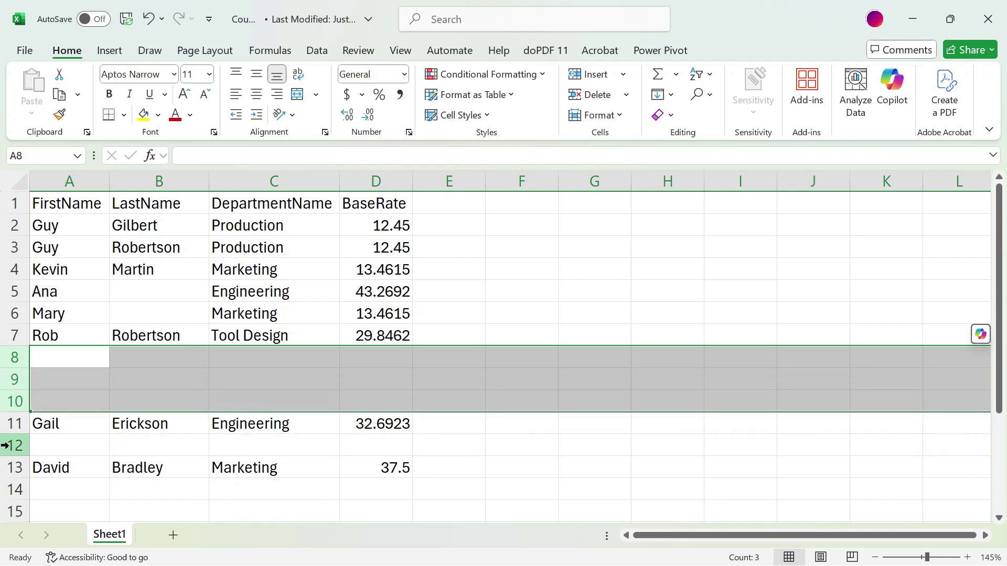
left_click(6, 445)
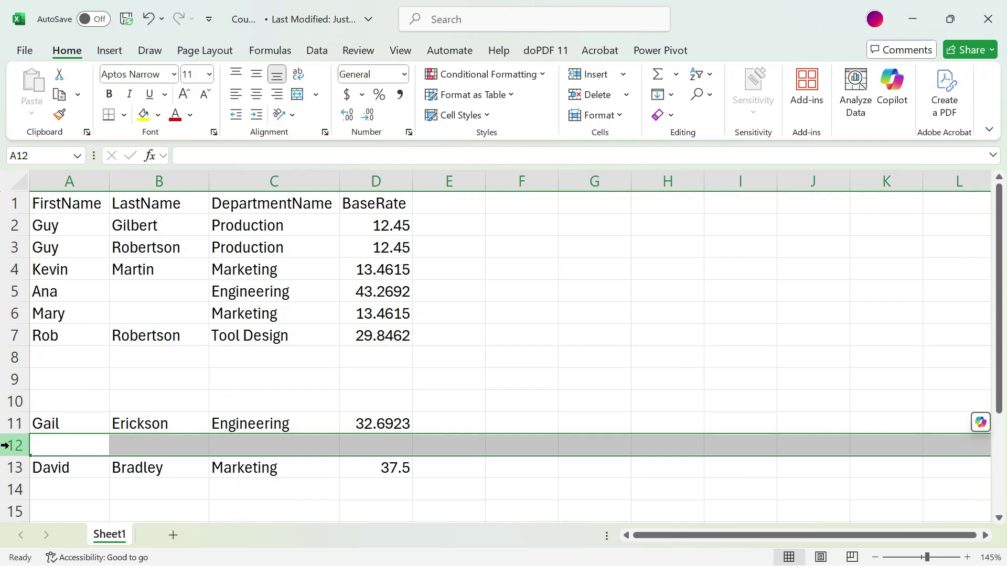
Step: Go through the distinct first names in A2:A7, A11 and A13 of the employee data
left_click_drag(83, 227, 85, 238)
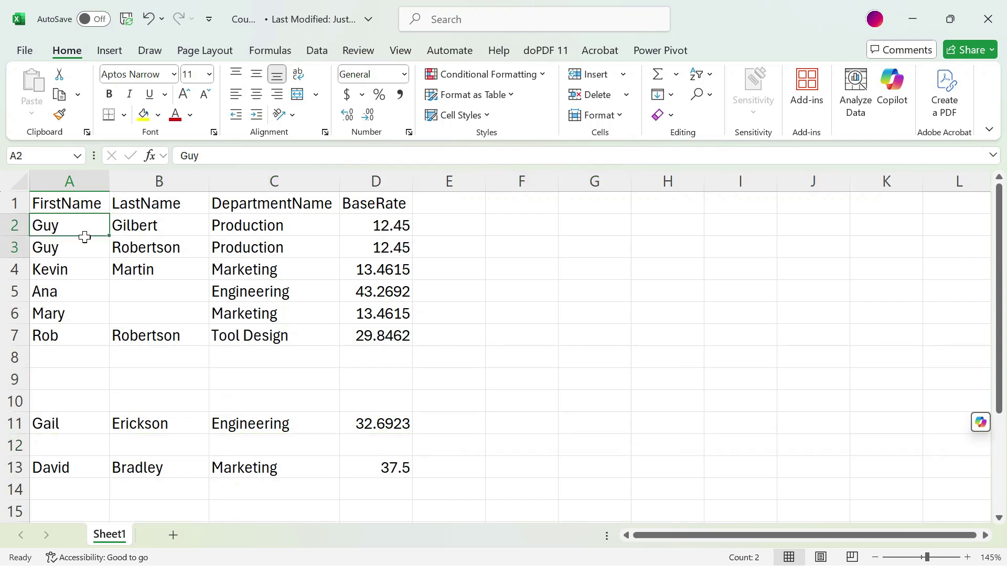
left_click(71, 269)
left_click(67, 290)
left_click(57, 316)
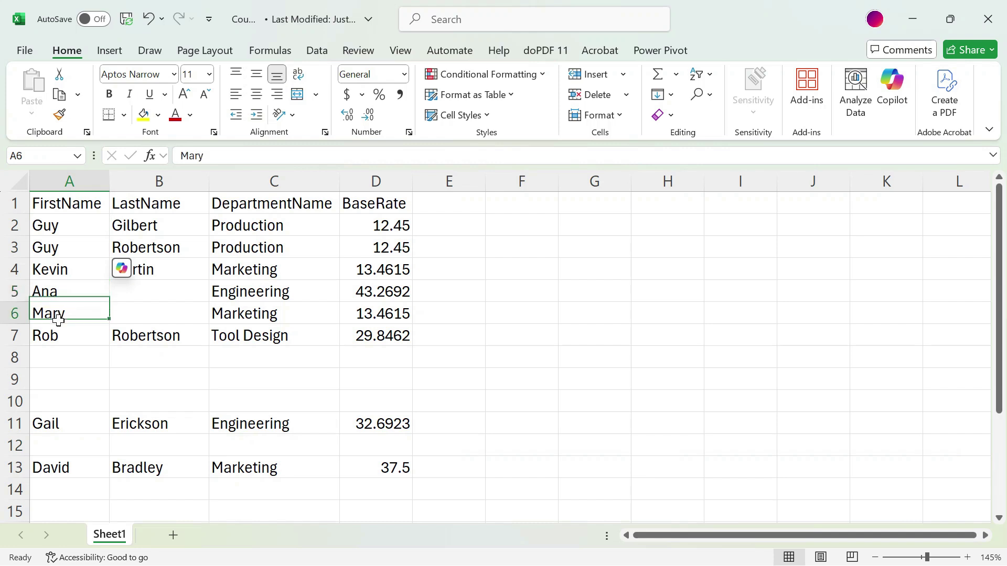
left_click(50, 340)
left_click(61, 429)
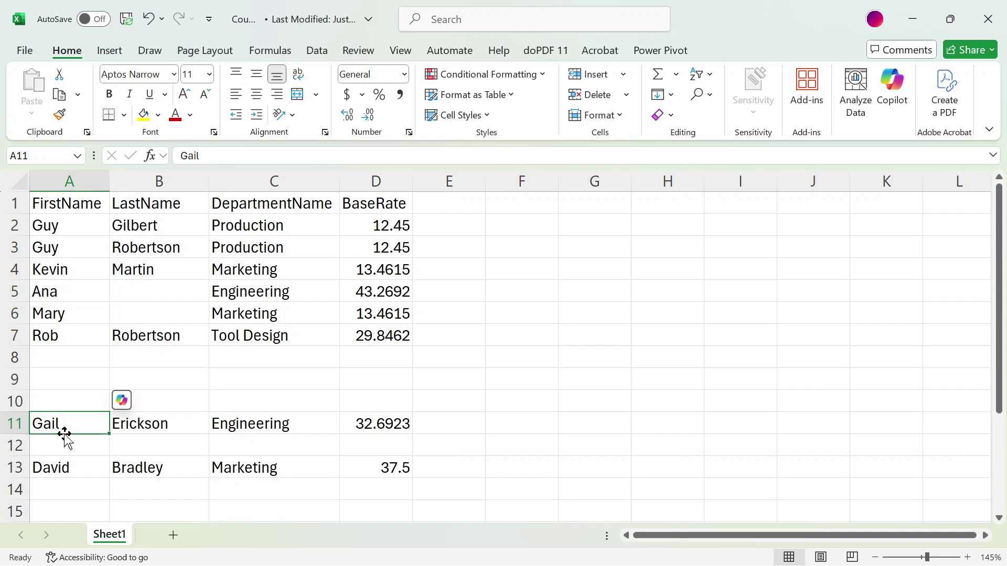
left_click(48, 471)
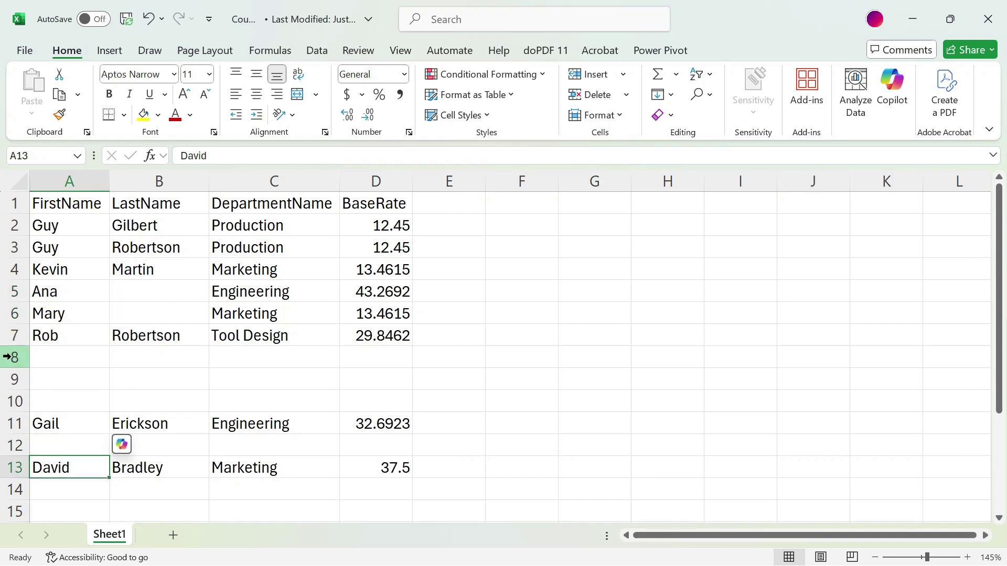
Step: Examine the truly blank FirstName cells A8:A10 and A12 within the FirstName column
left_click_drag(6, 357, 6, 403)
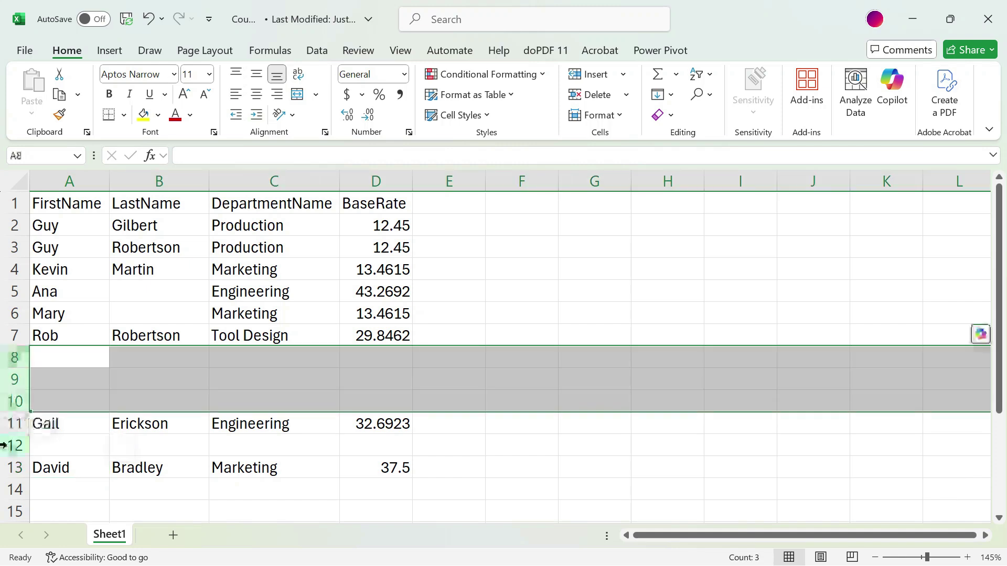
left_click_drag(83, 357, 79, 399)
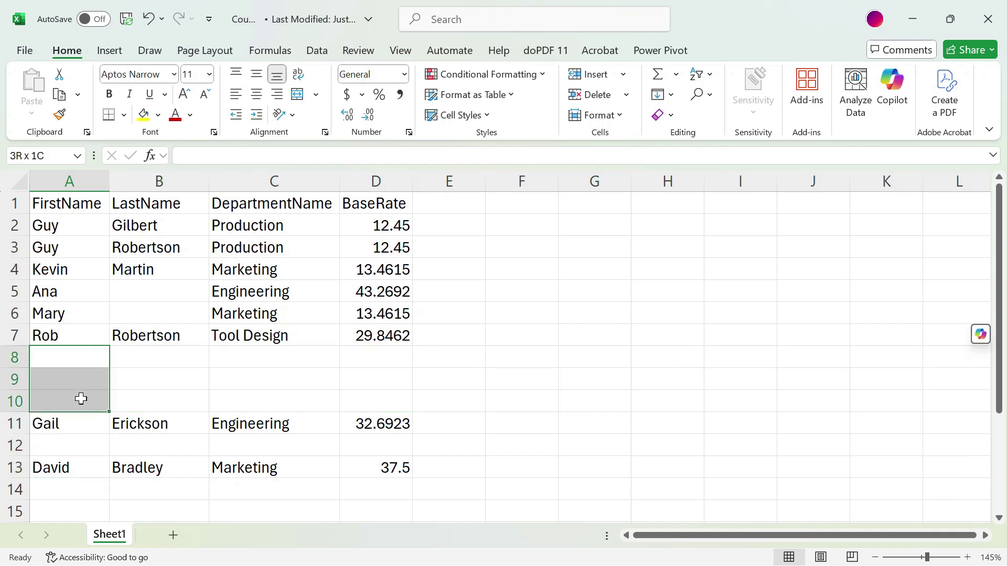
left_click(74, 448)
left_click_drag(81, 356, 80, 401)
left_click(68, 177)
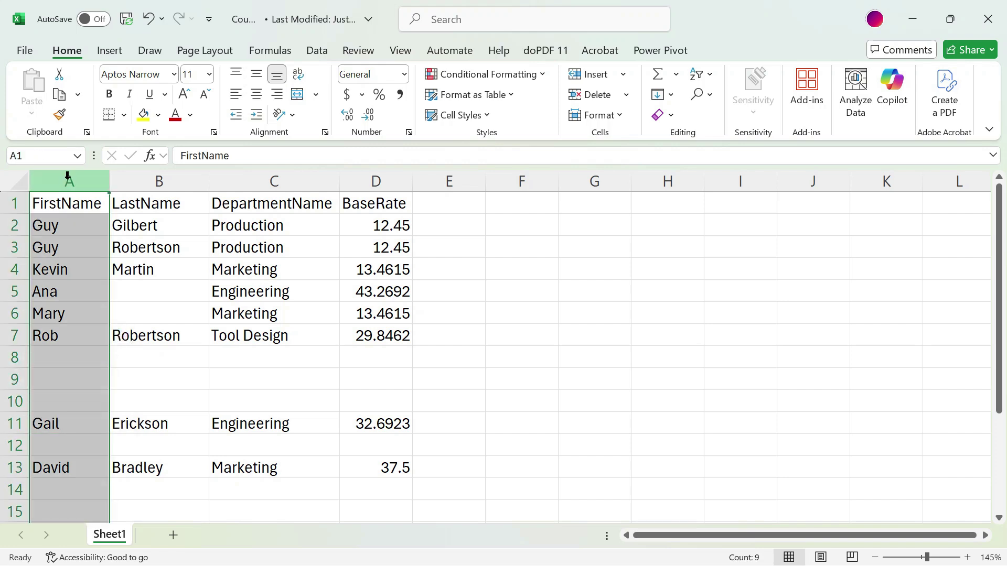
Step: Save and close the workbook with the cleared cells, and refresh the Power BI data to review the MEASURE formula
left_click(126, 19)
left_click(987, 19)
left_click(366, 84)
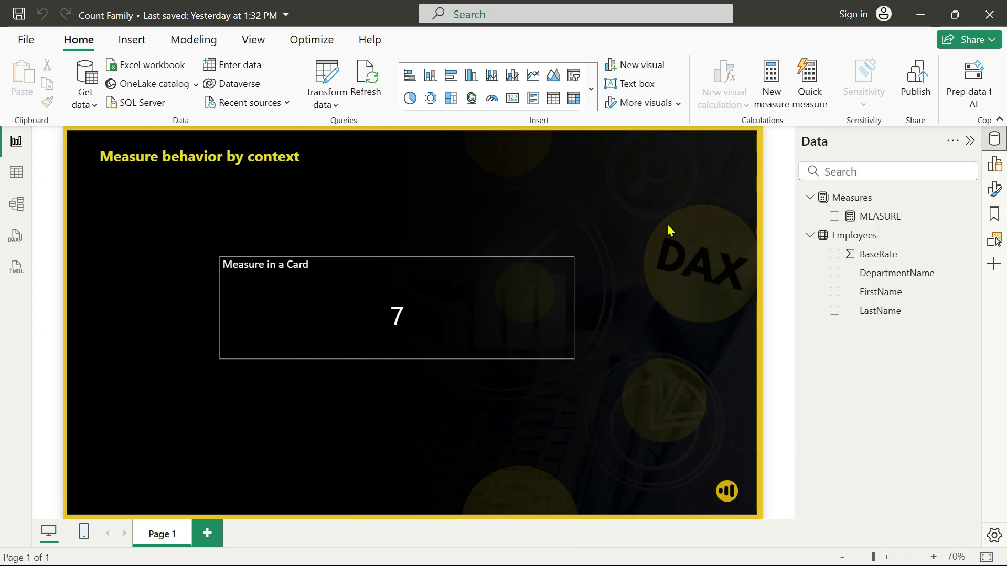
left_click(866, 218)
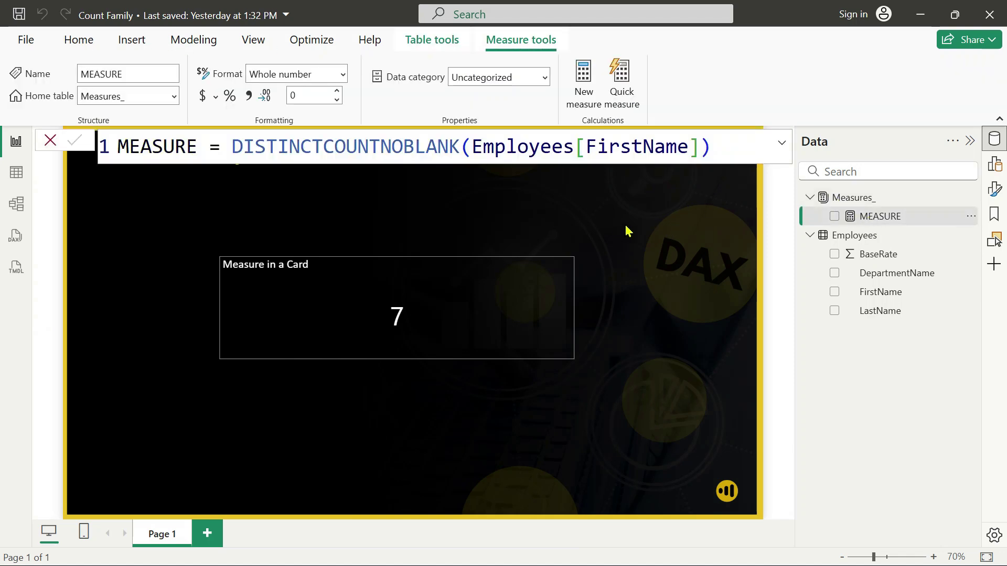